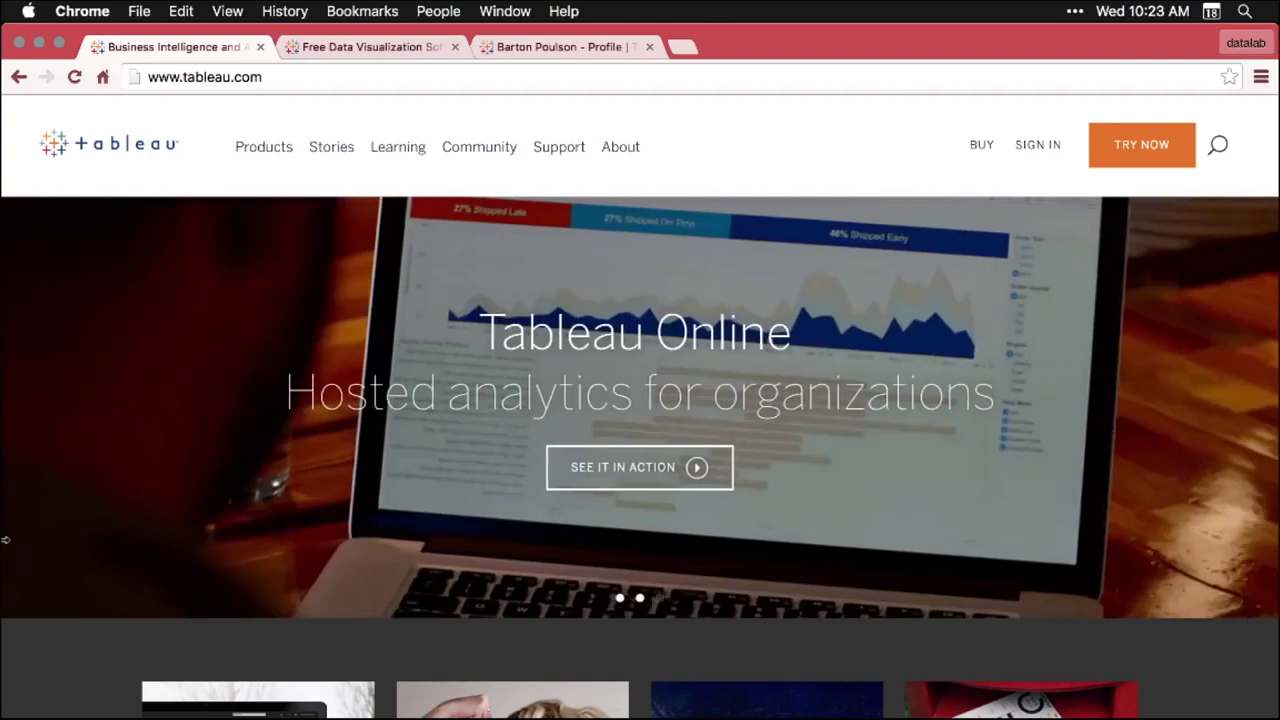
- Open the Tableau Public page from the Tableau website's products and look through its contents
mouse_move(271, 151)
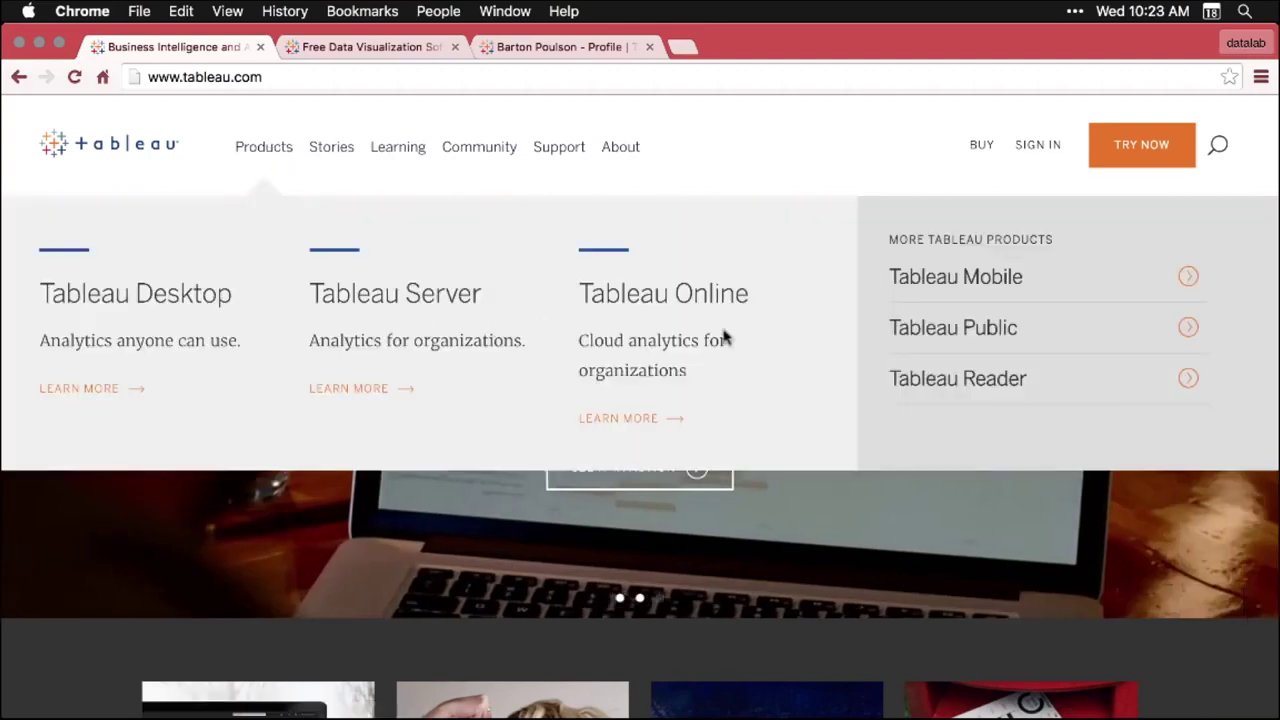
click(1007, 333)
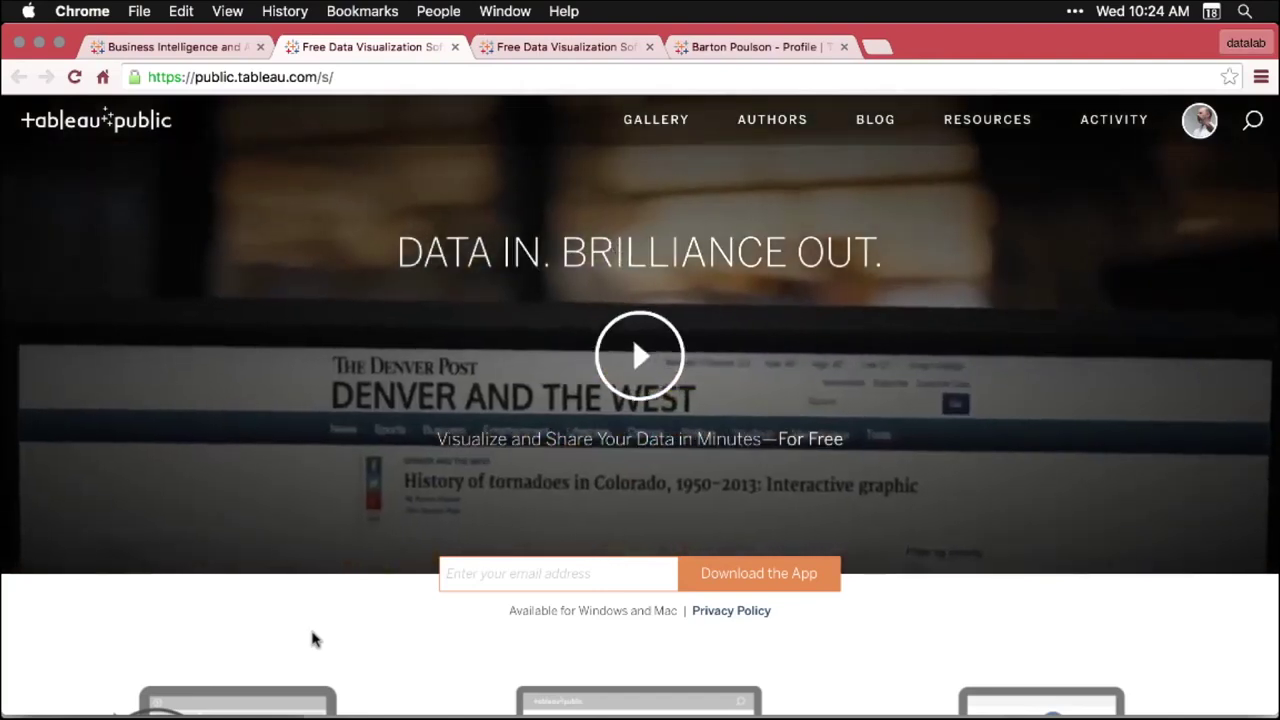
scroll(312, 640, down, 5)
scroll(312, 640, down, 2)
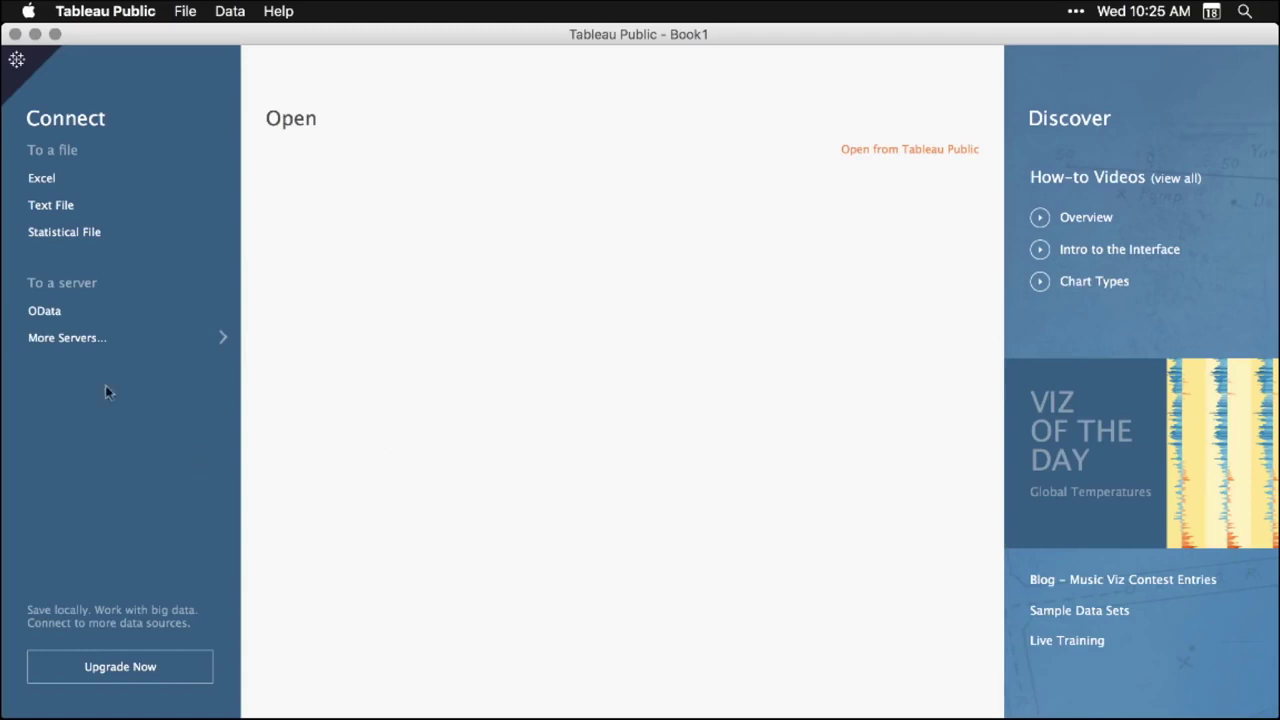
- In Tableau Public, connect to the Excel workbook DS03_2_2_TableauPublic.xlsx from the Desktop
click(42, 178)
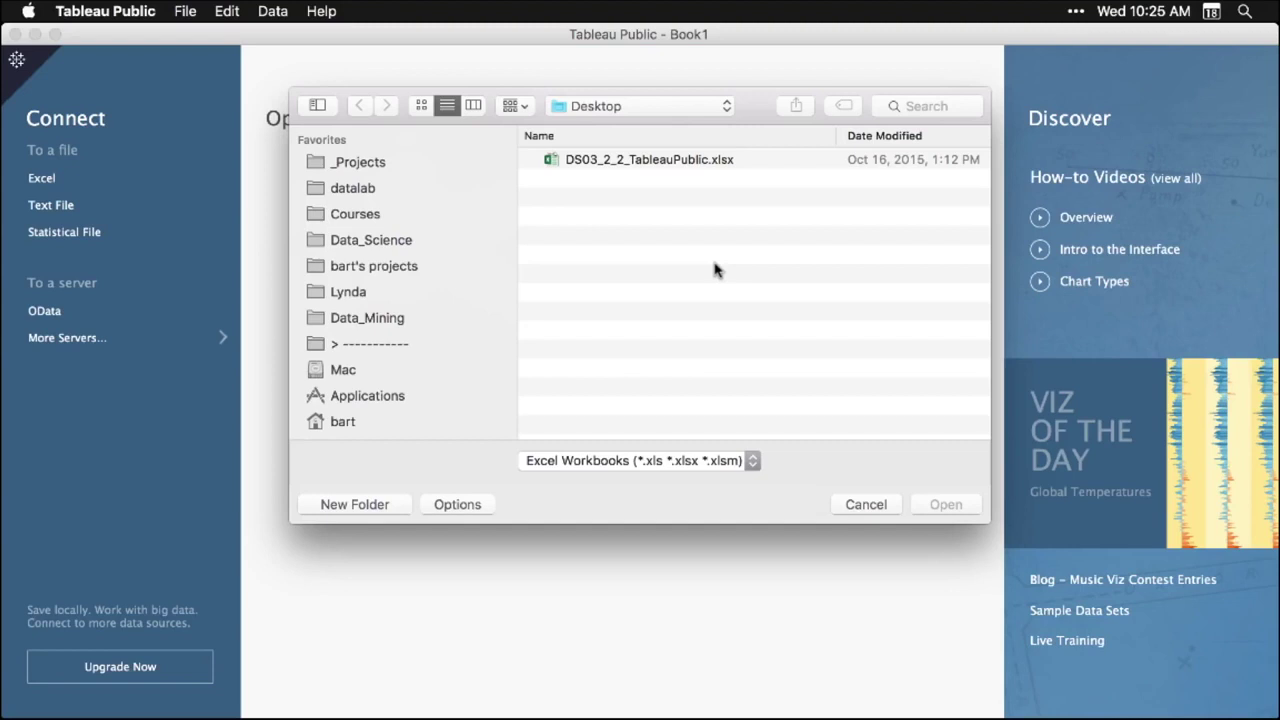
click(676, 162)
click(946, 506)
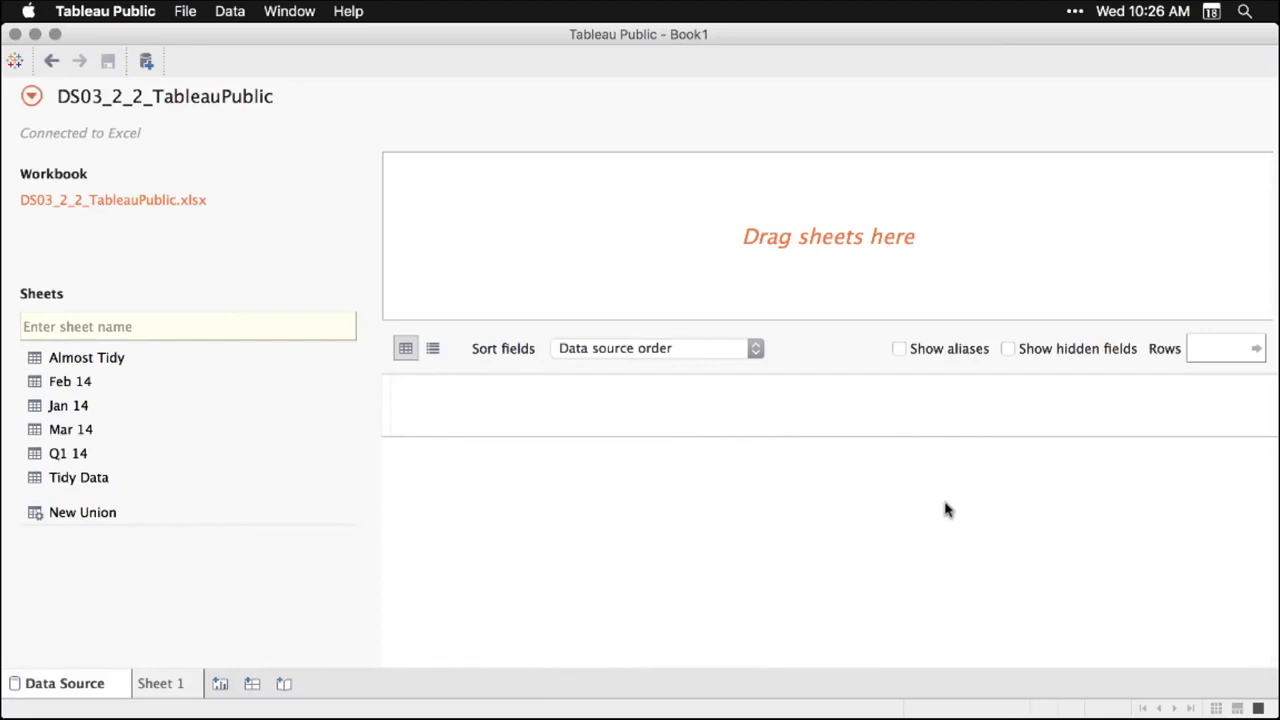
- Add the Tidy Data sheet to the data source and review its rows and the Sales column's options
click(82, 479)
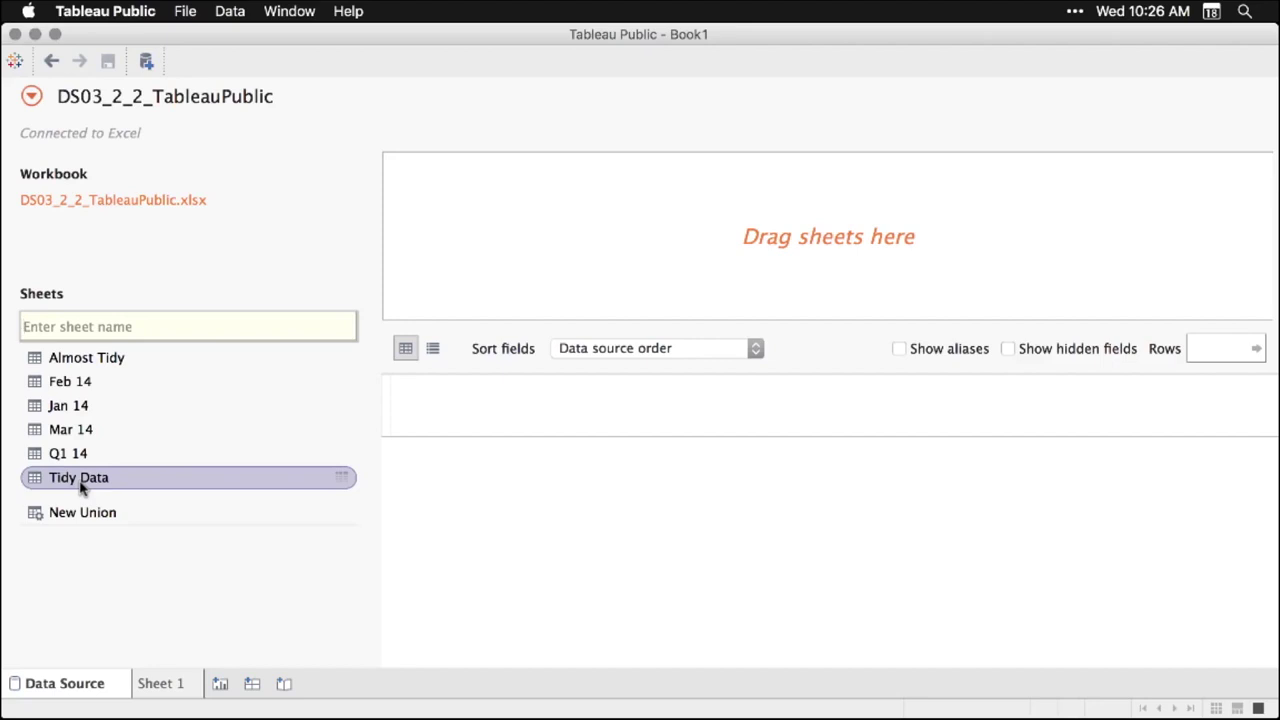
drag(82, 487, 620, 243)
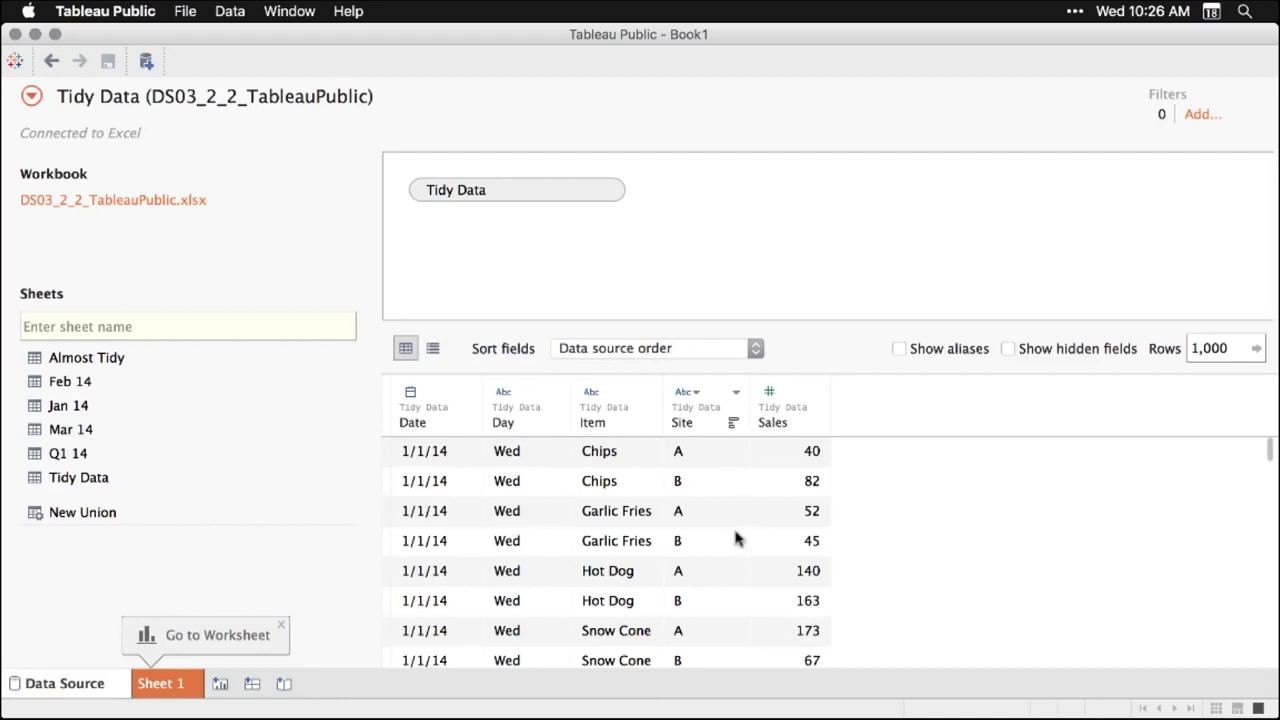
scroll(735, 540, down, 5)
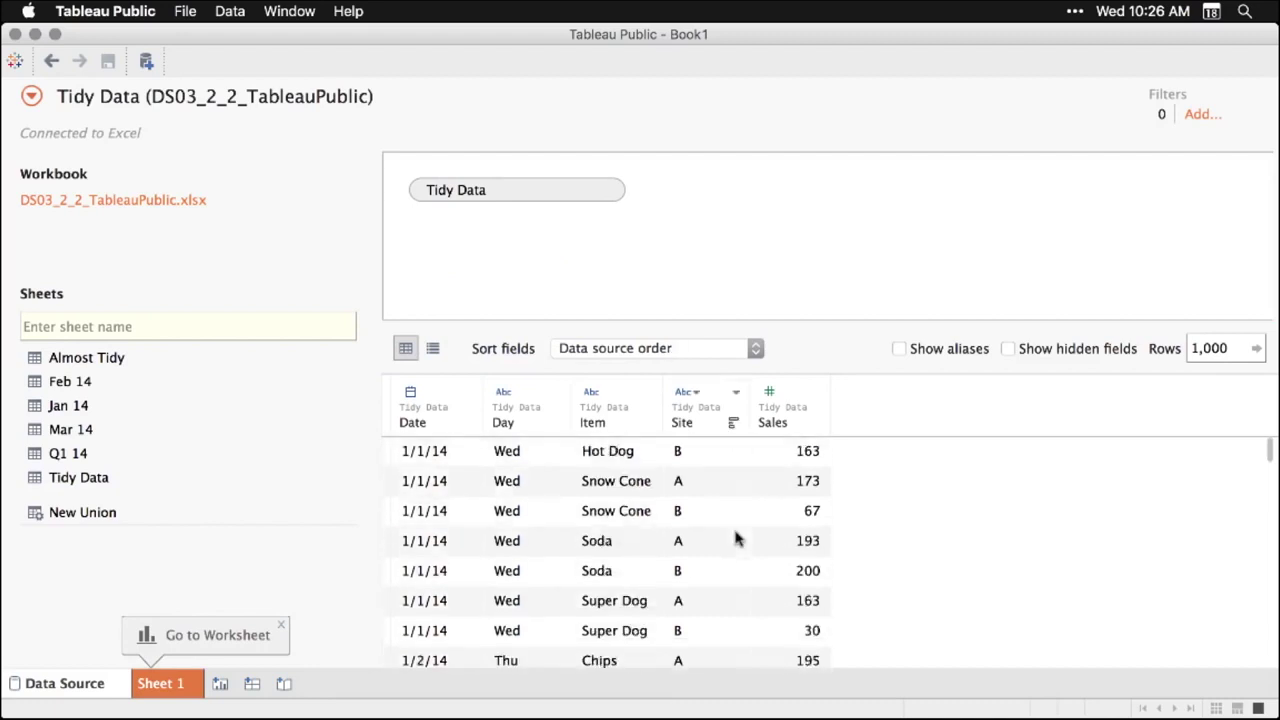
scroll(735, 540, up, 5)
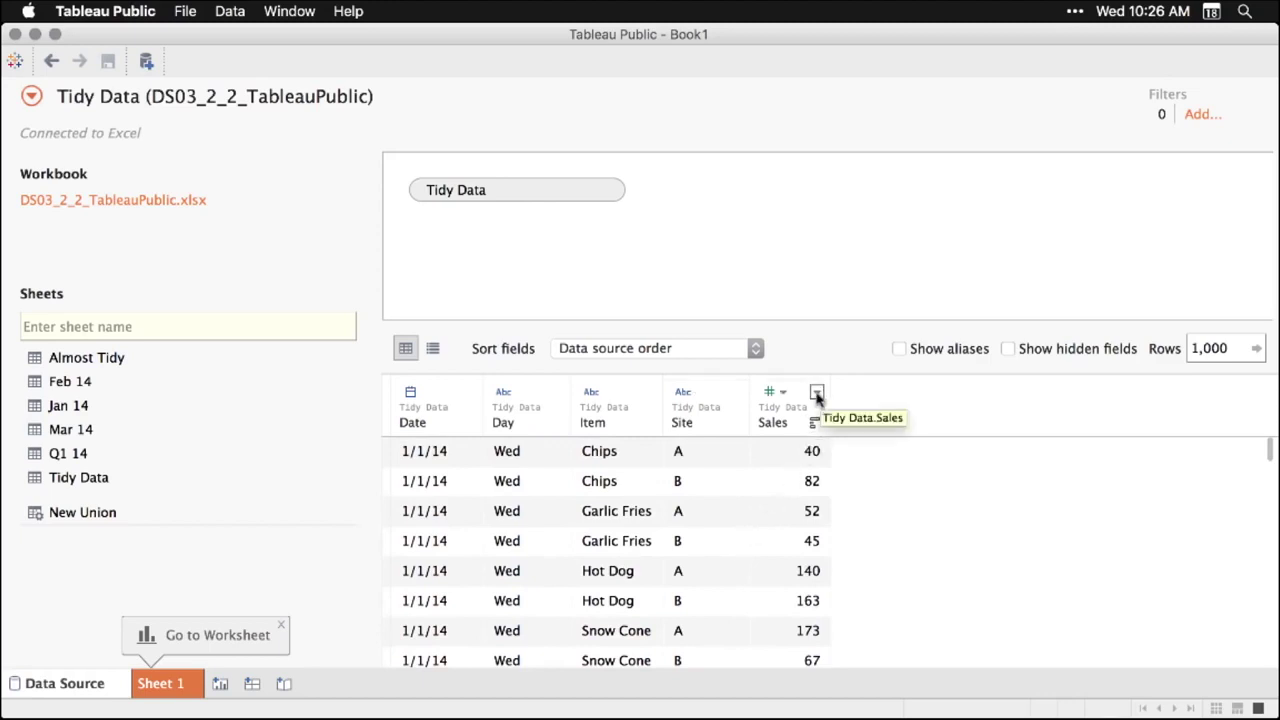
click(817, 393)
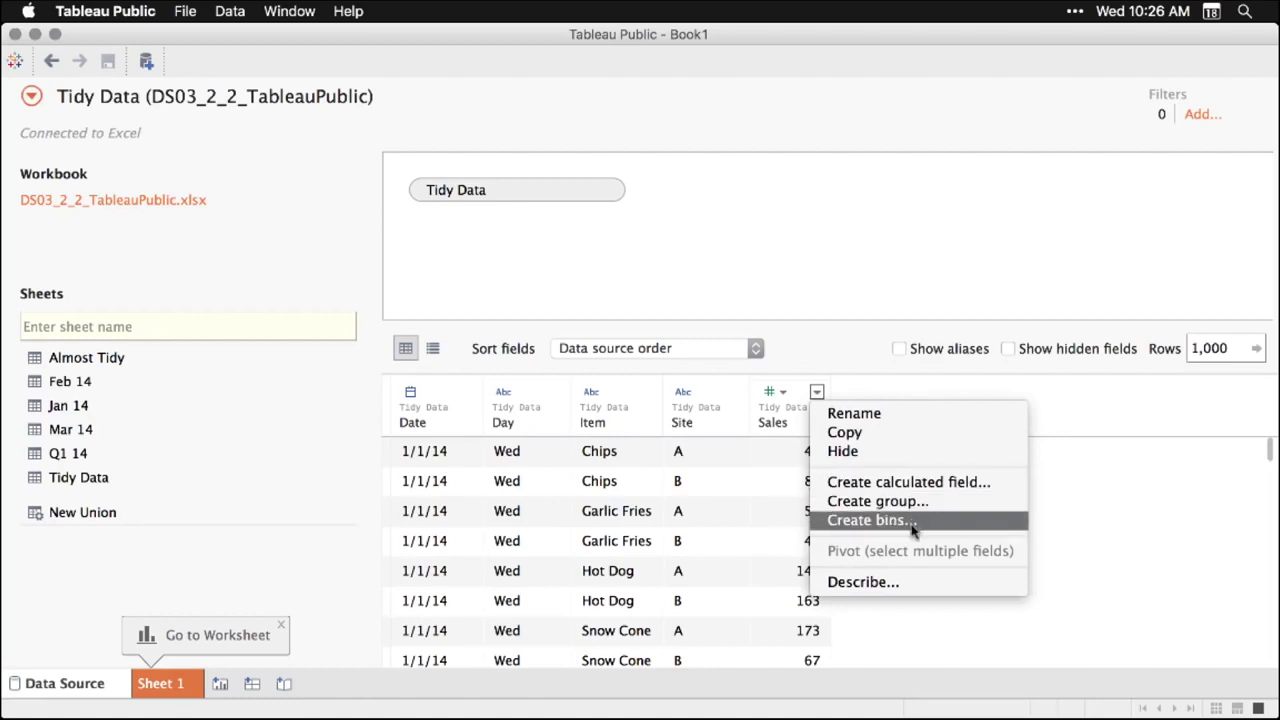
click(1107, 410)
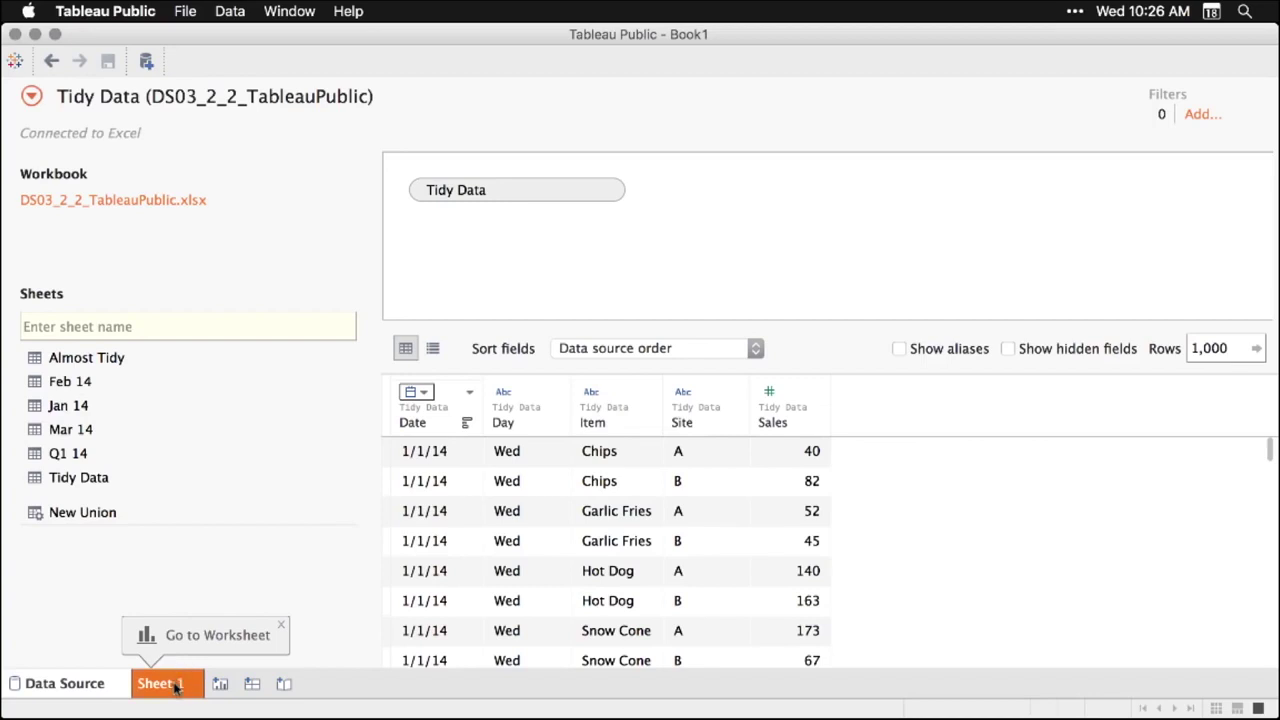
- Dismiss the worksheet hint and open Sheet 1
click(282, 626)
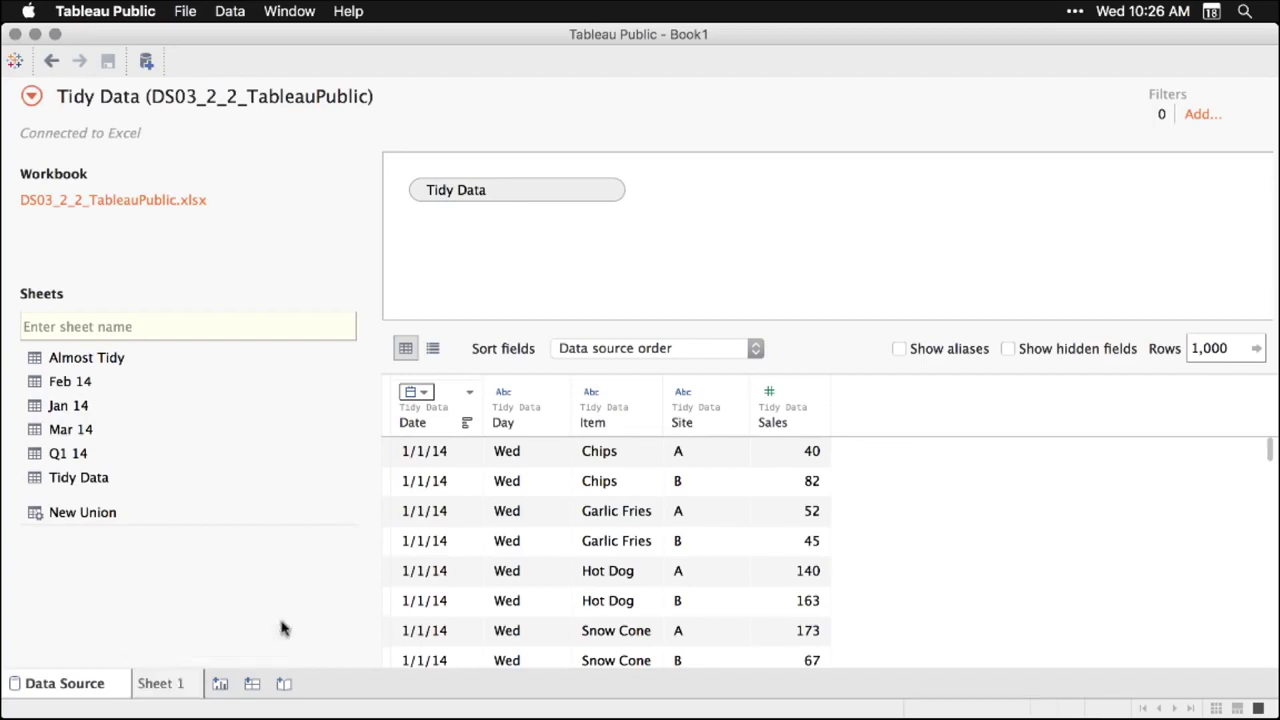
click(180, 686)
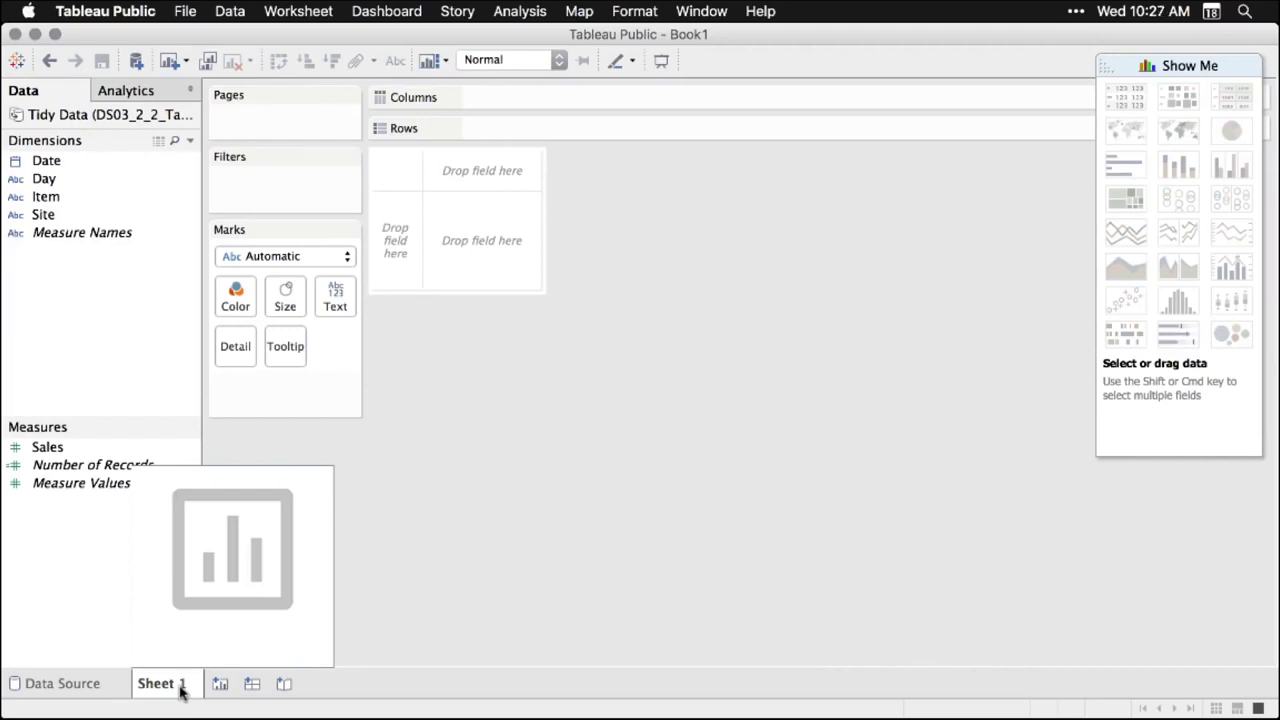
key(super+alt+2)
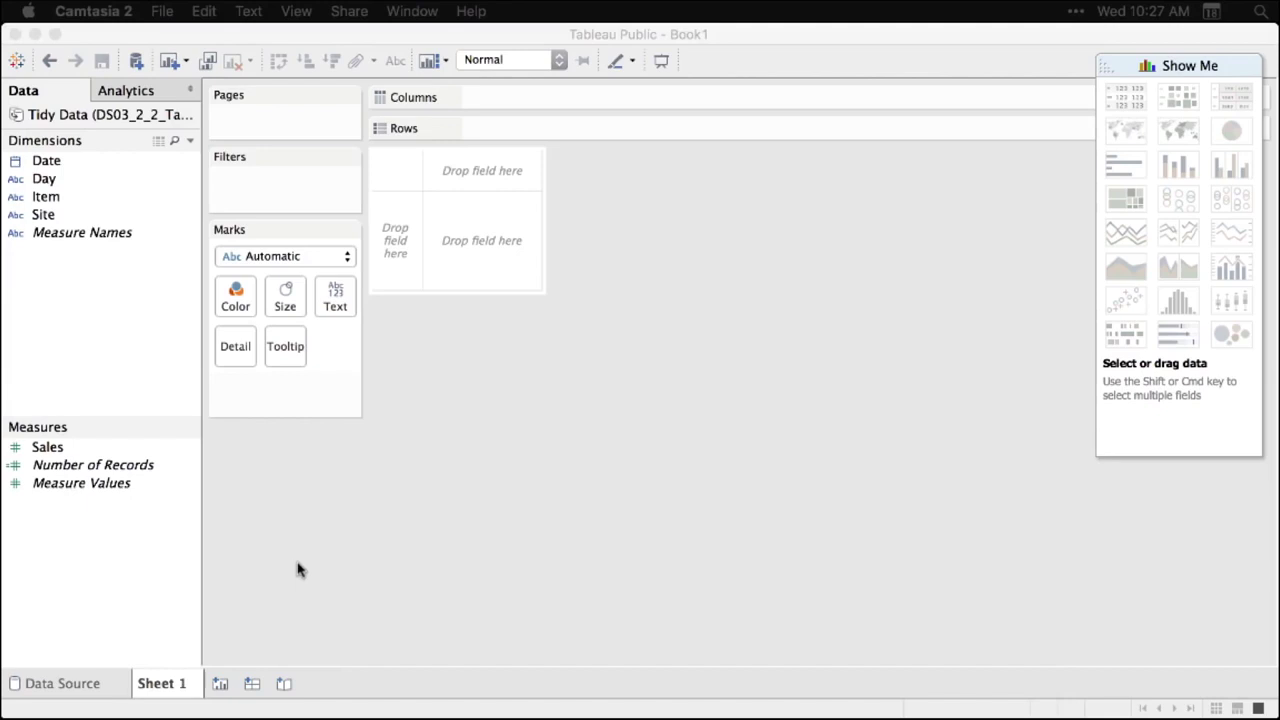
- Build a table of summed Sales with Item as the rows and Date as the columns
click(48, 449)
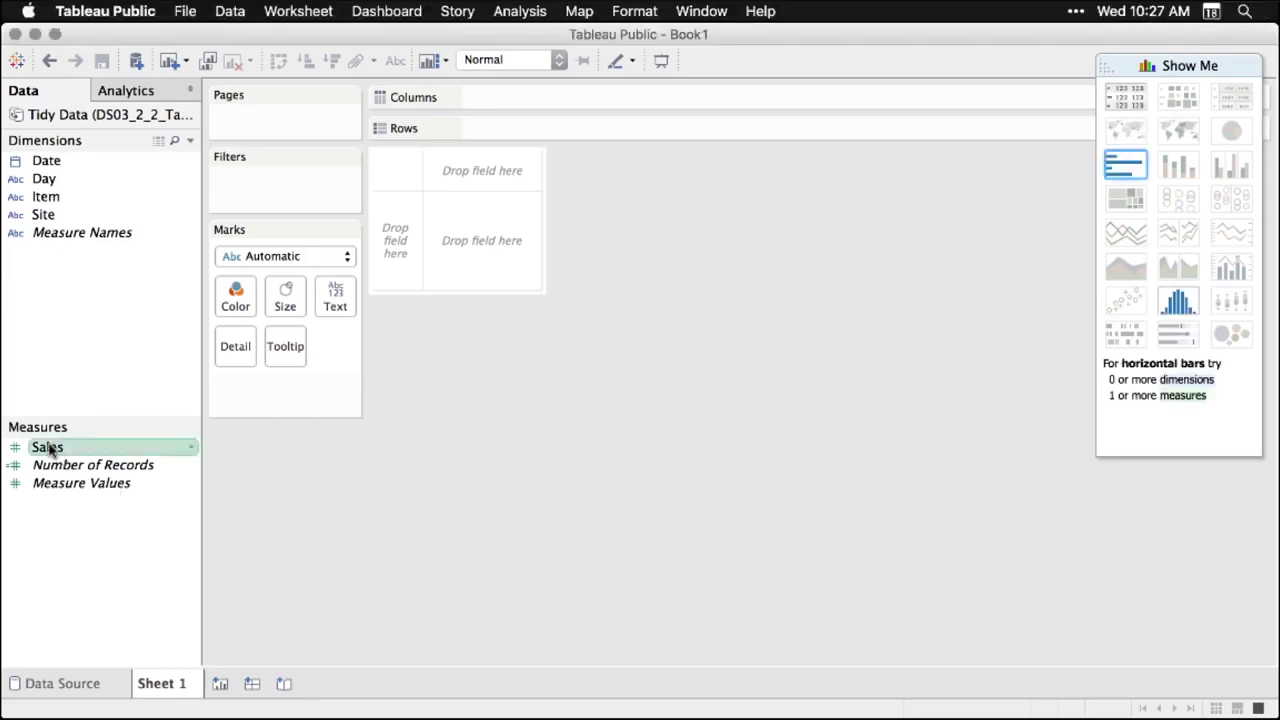
drag(49, 450, 480, 240)
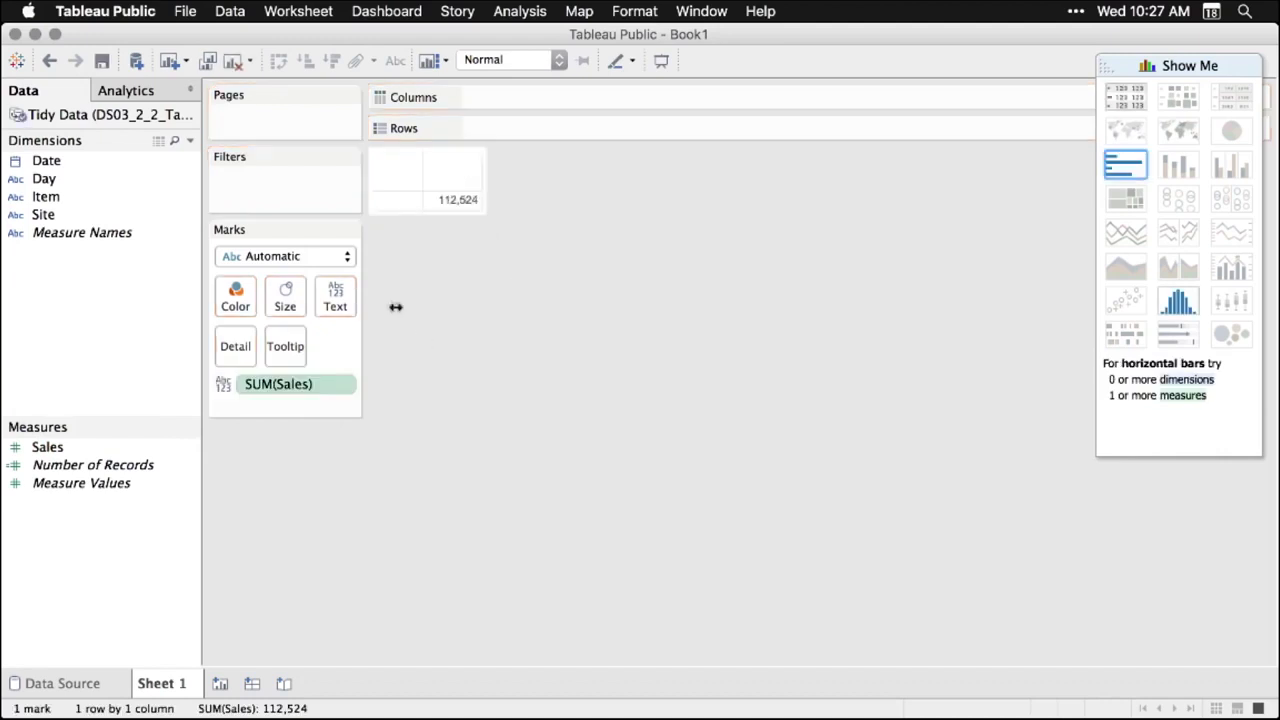
mouse_move(472, 210)
click(52, 199)
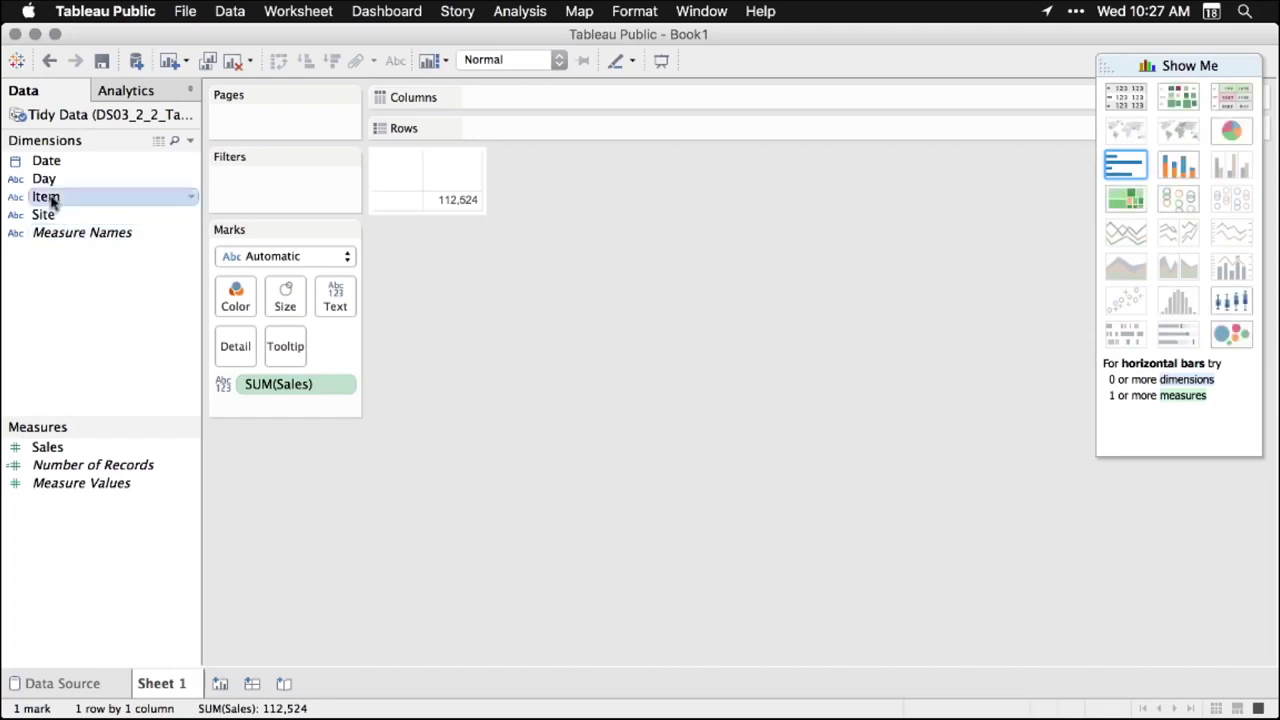
mouse_move(52, 199)
mouse_down()
mouse_move(266, 220)
mouse_move(429, 197)
mouse_move(520, 158)
mouse_move(513, 133)
mouse_up()
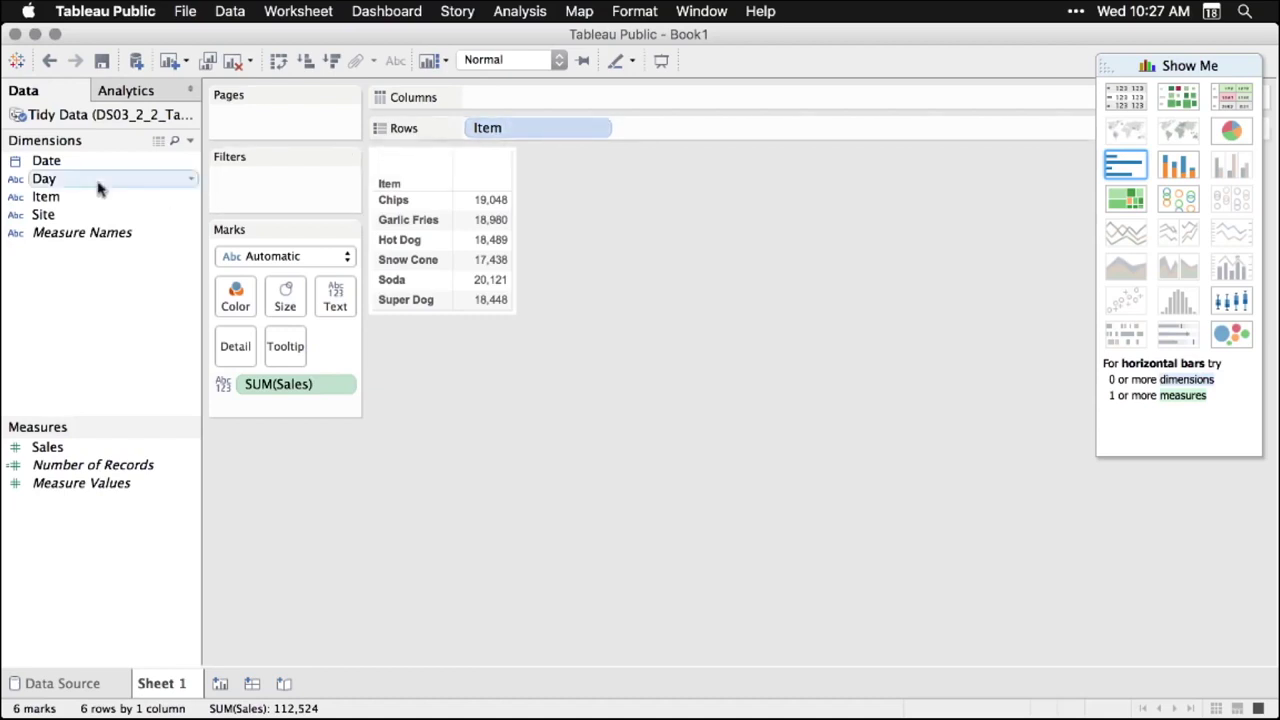
click(44, 166)
drag(44, 168, 497, 103)
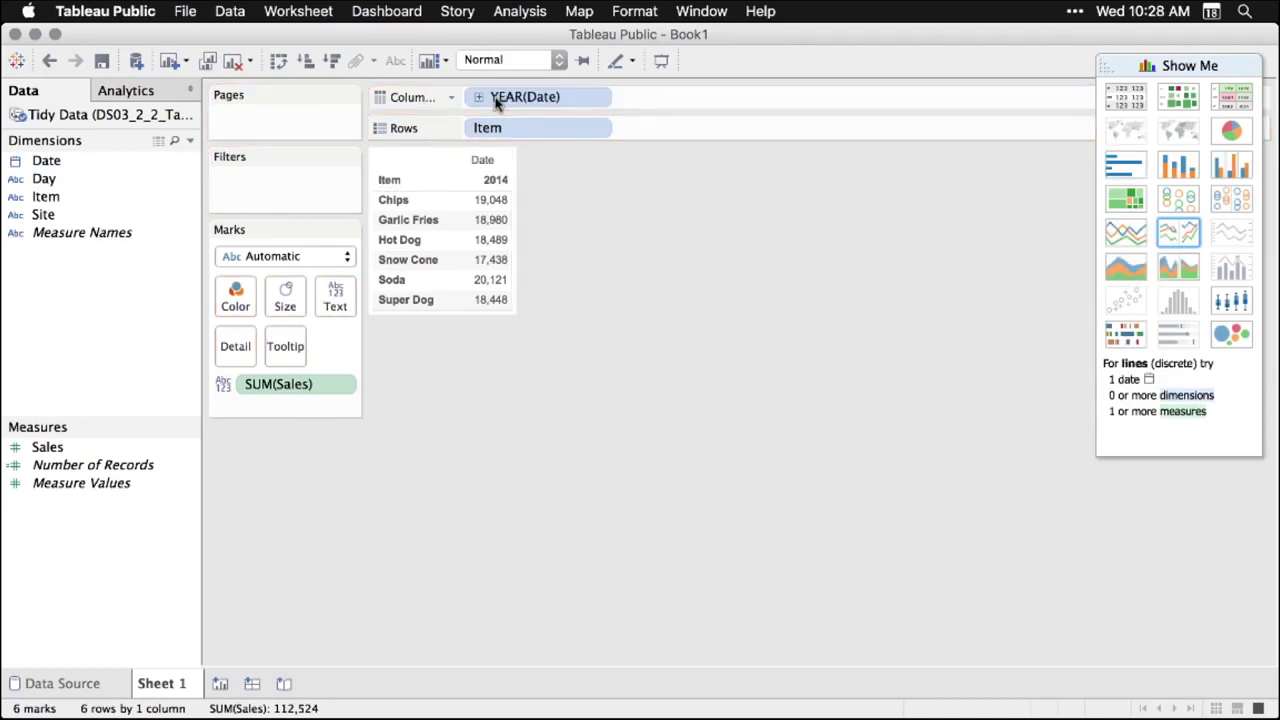
- Try grouping the date columns by quarter and by continuous day
click(597, 101)
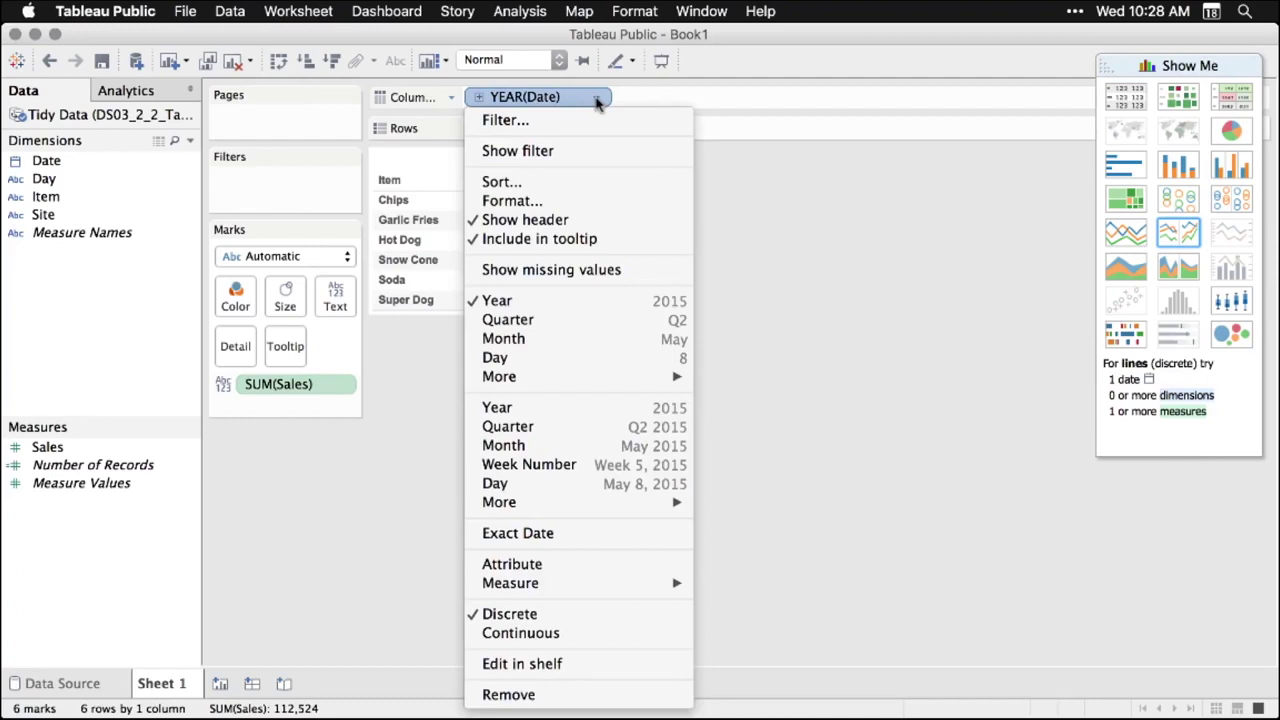
click(600, 321)
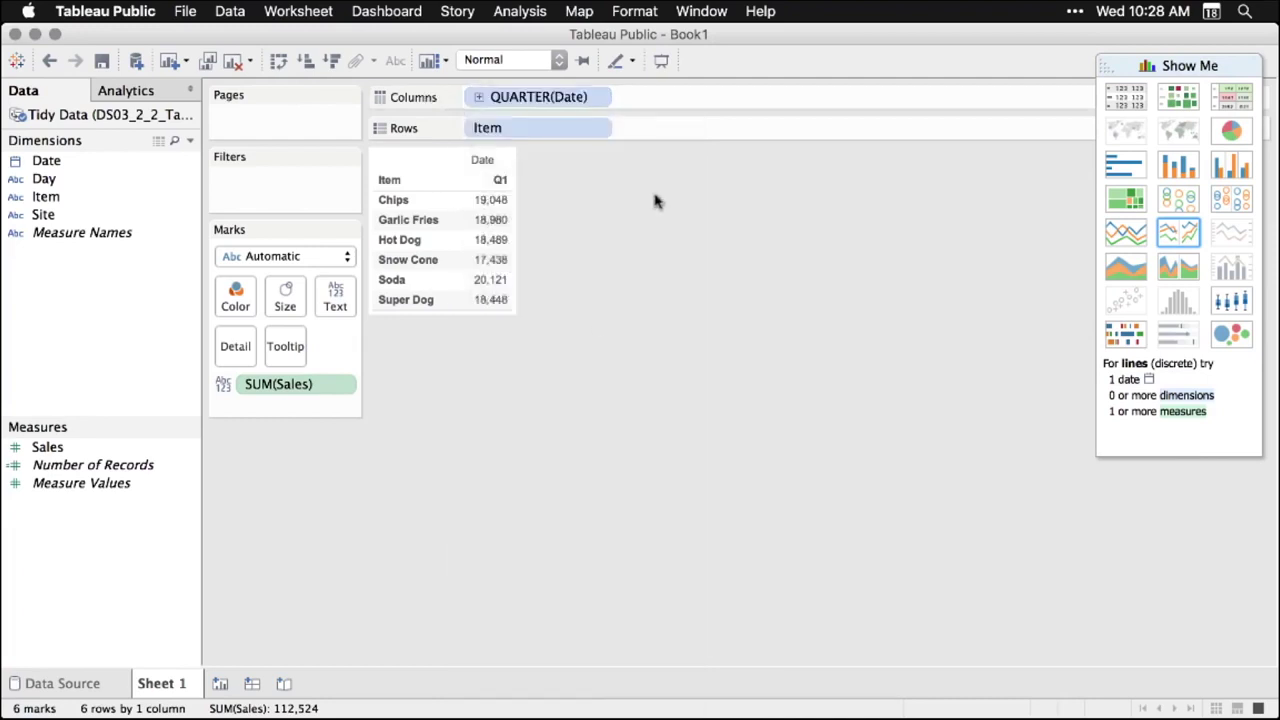
click(599, 99)
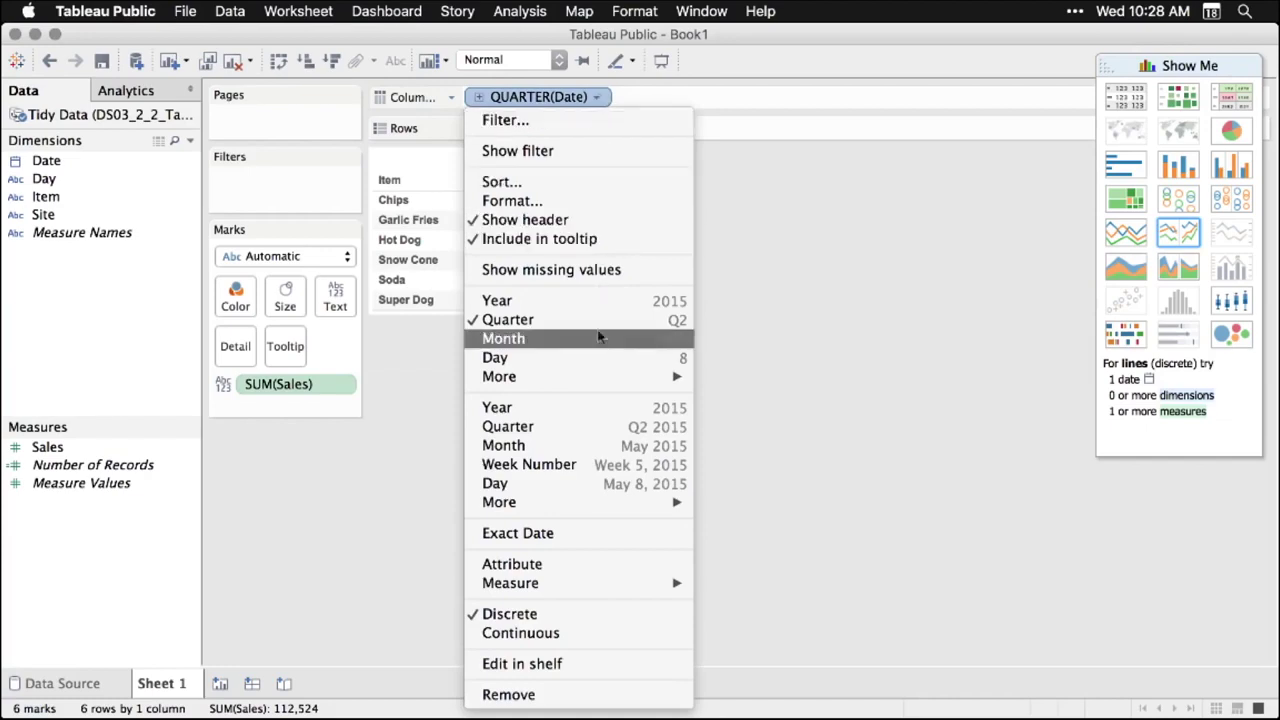
click(615, 486)
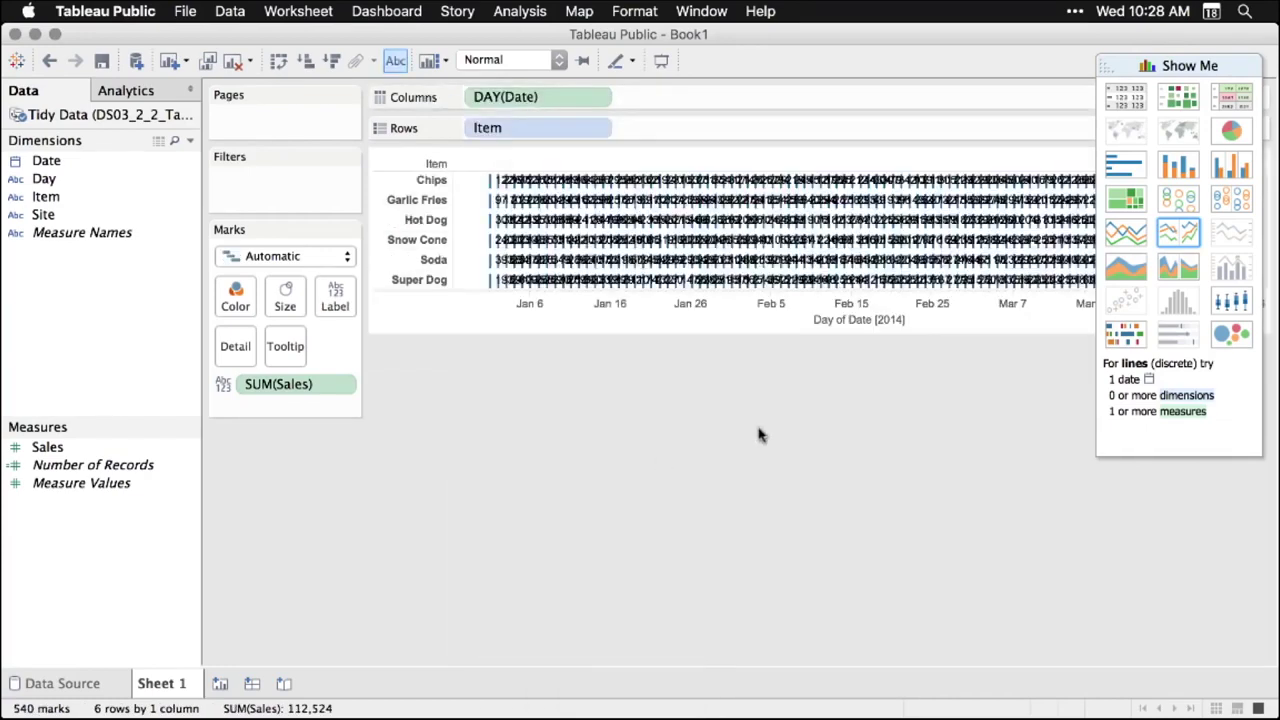
- Group the dates by continuous week number and turn the table into a continuous line chart of Sales
click(600, 97)
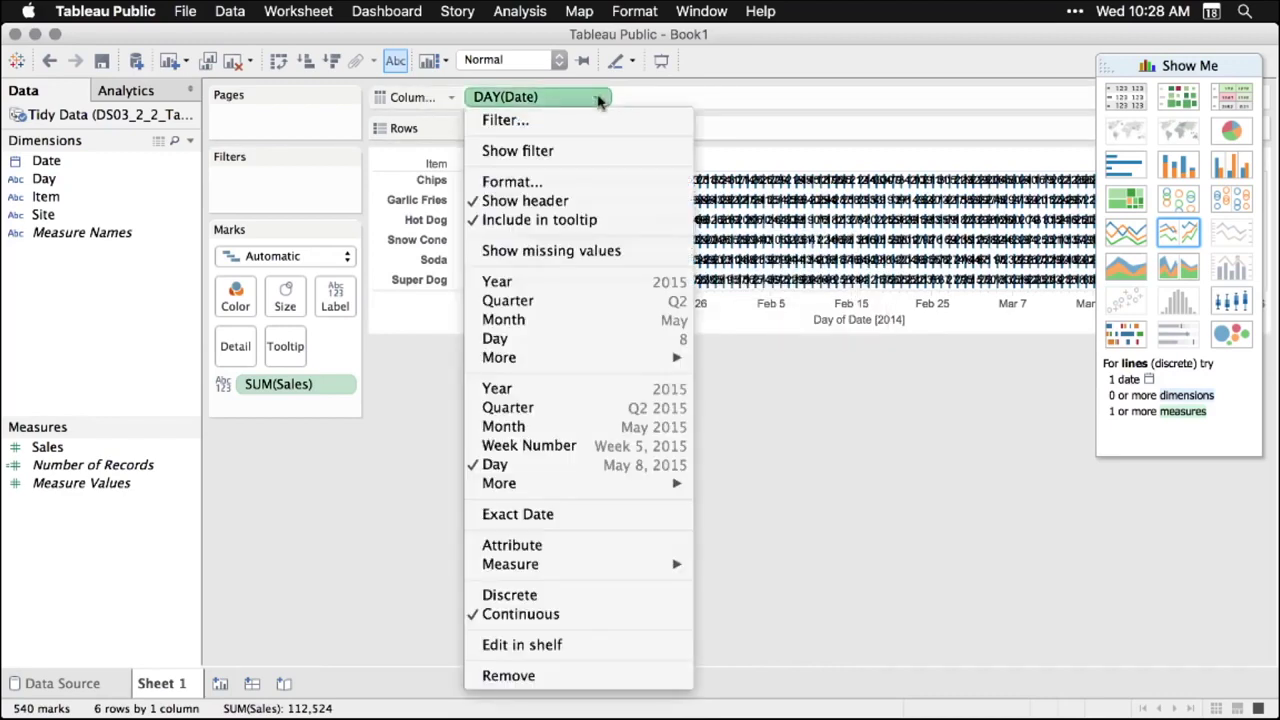
click(567, 446)
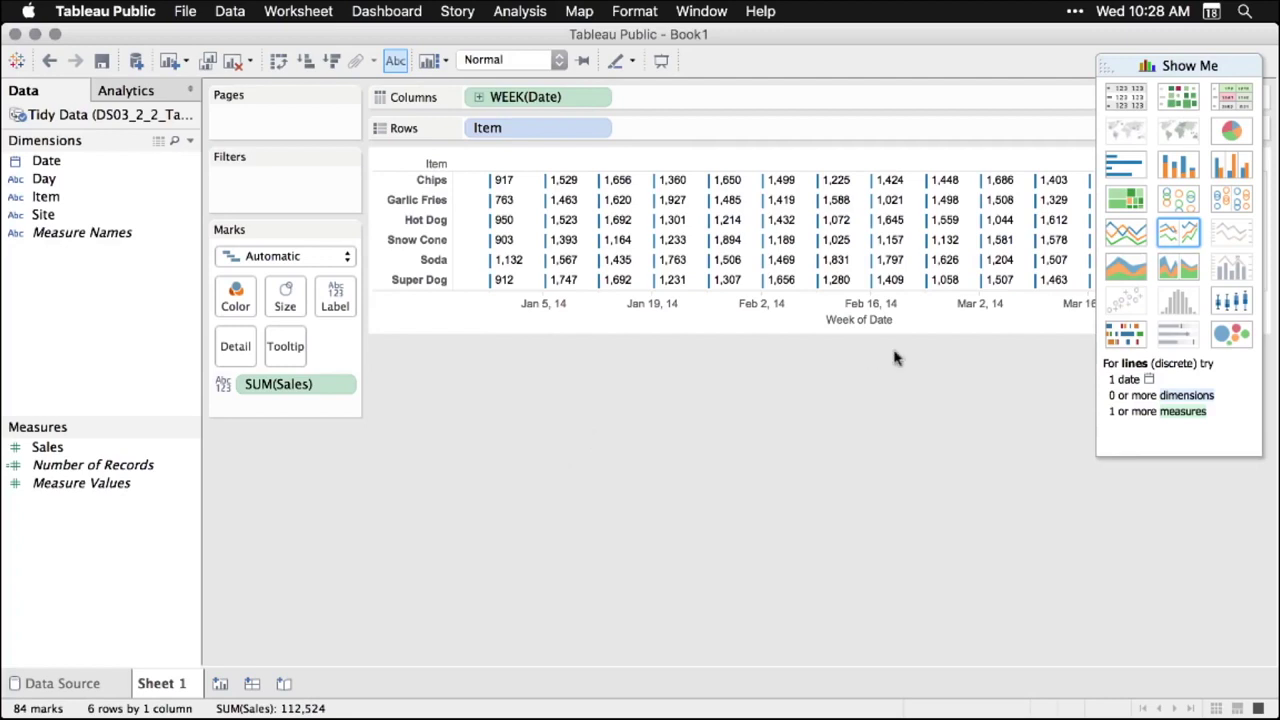
click(1130, 233)
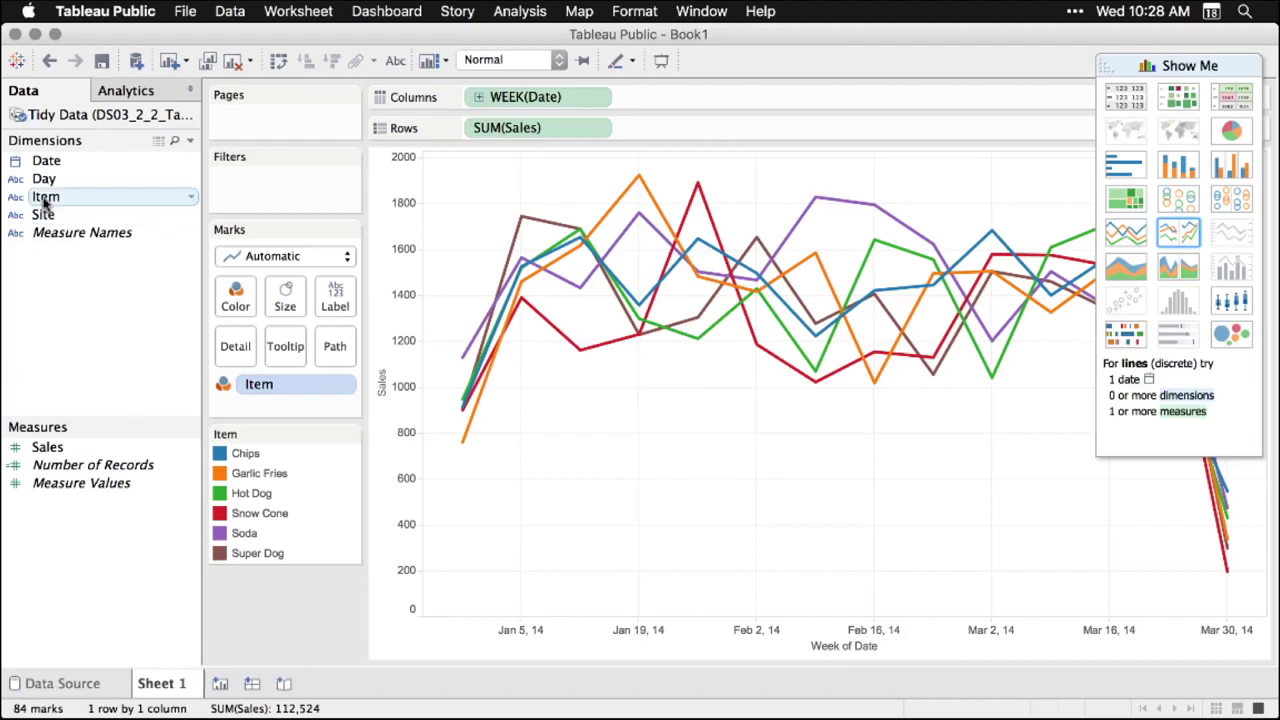
- Split the line chart into a separate row for each Item and colour the lines by Site
drag(45, 201, 474, 130)
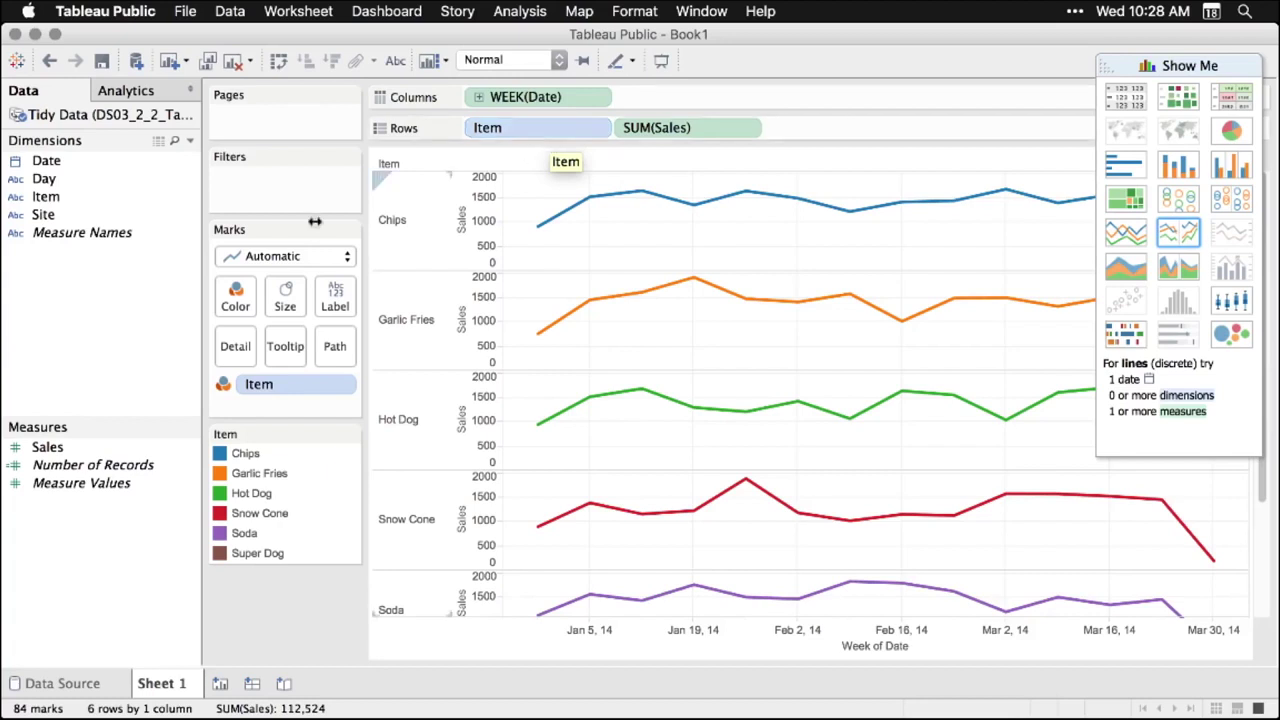
click(45, 217)
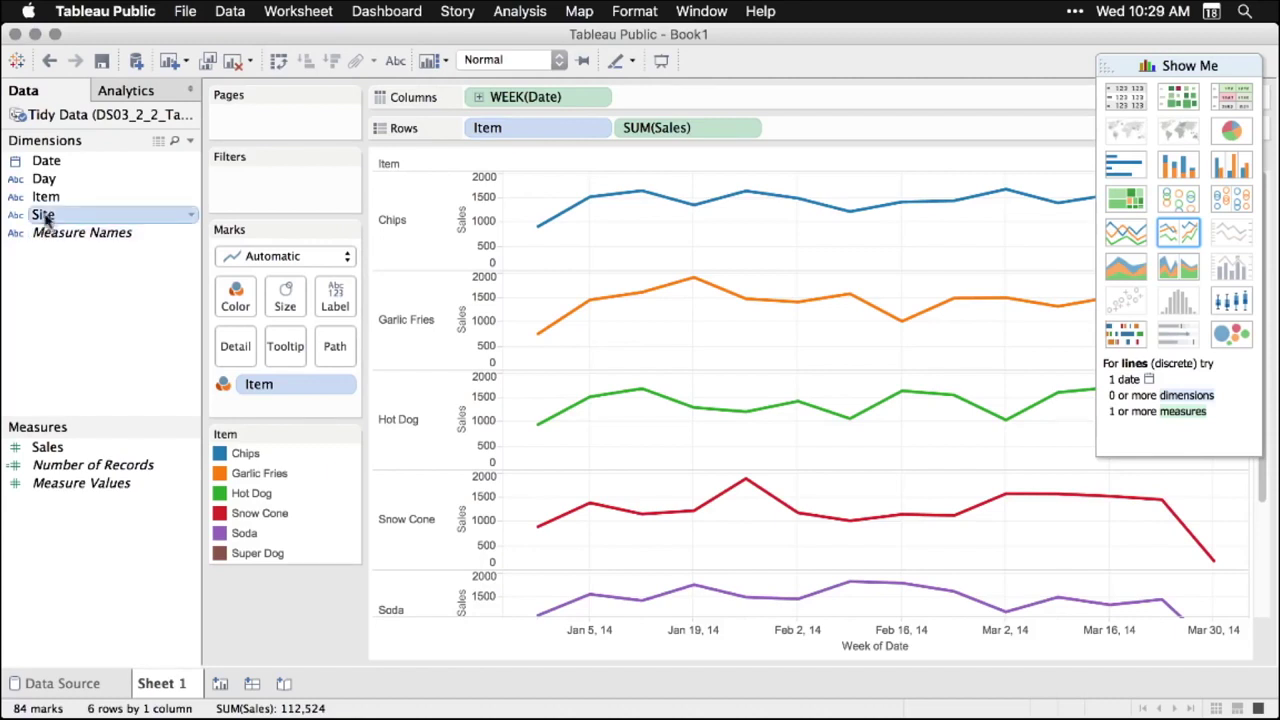
mouse_move(45, 222)
mouse_down()
mouse_move(280, 406)
mouse_move(272, 370)
mouse_up()
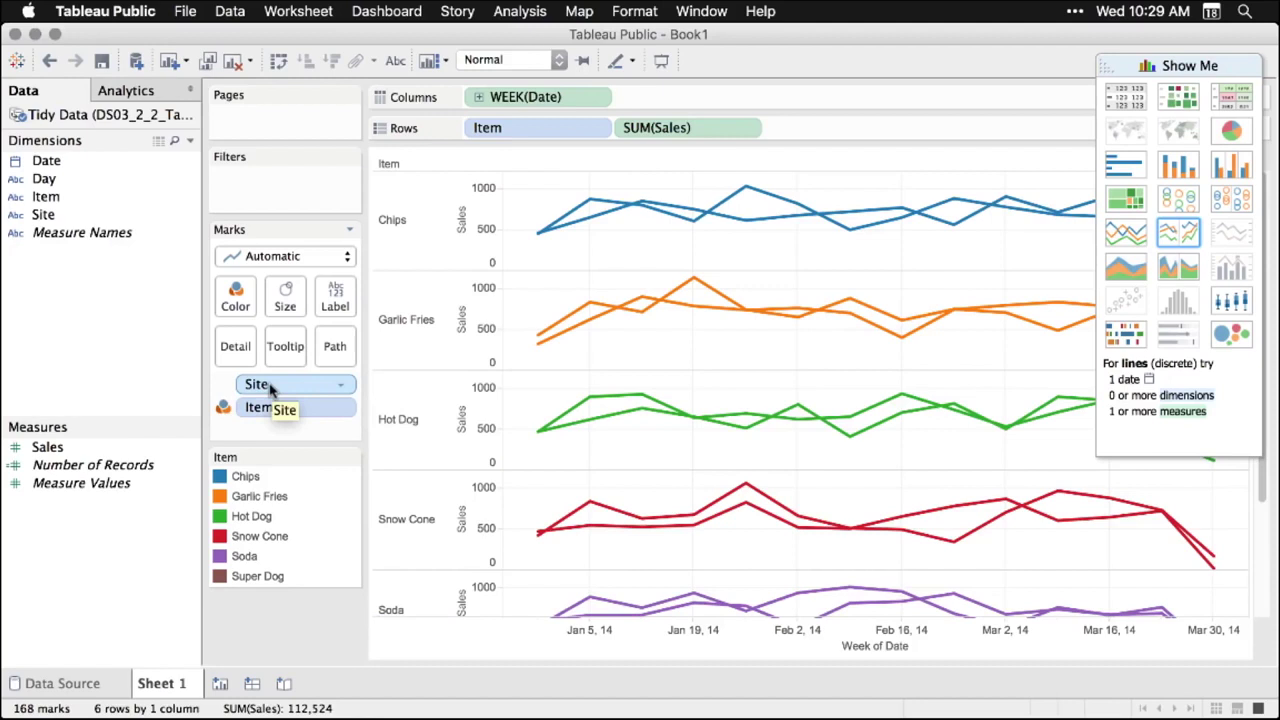
drag(270, 387, 240, 297)
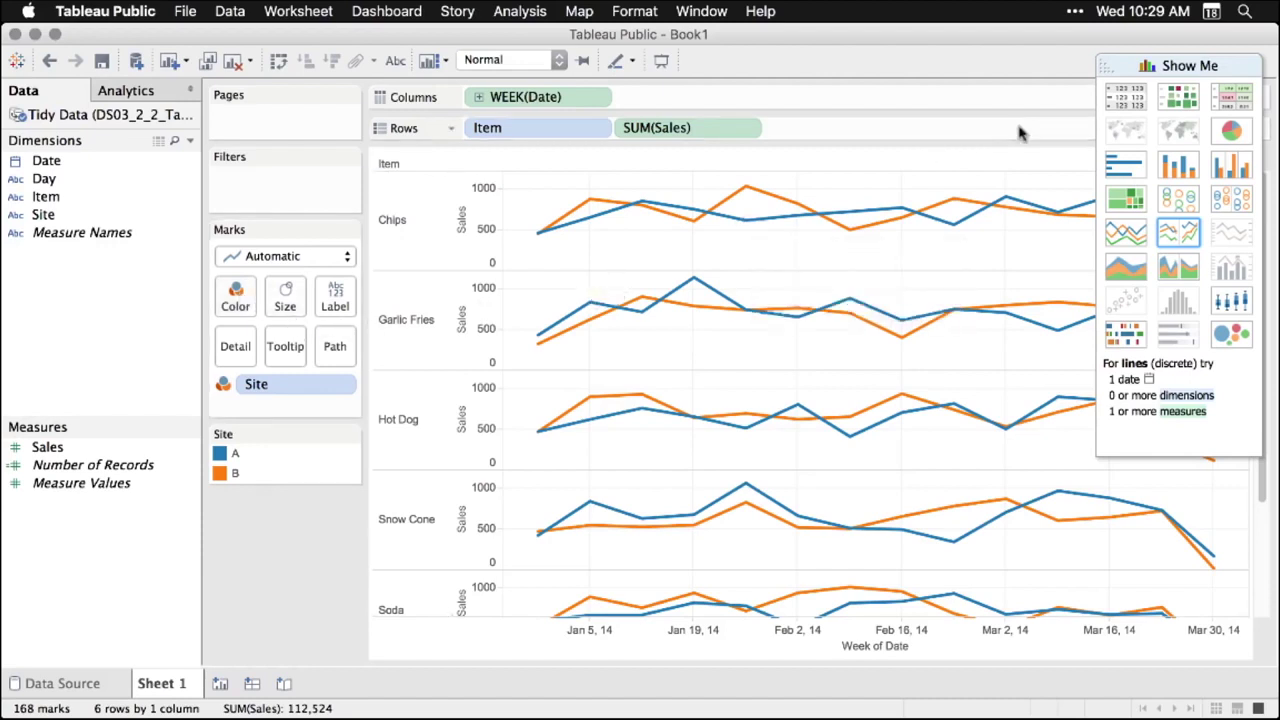
- Add an average line to each item's line chart and look over the rows
click(134, 91)
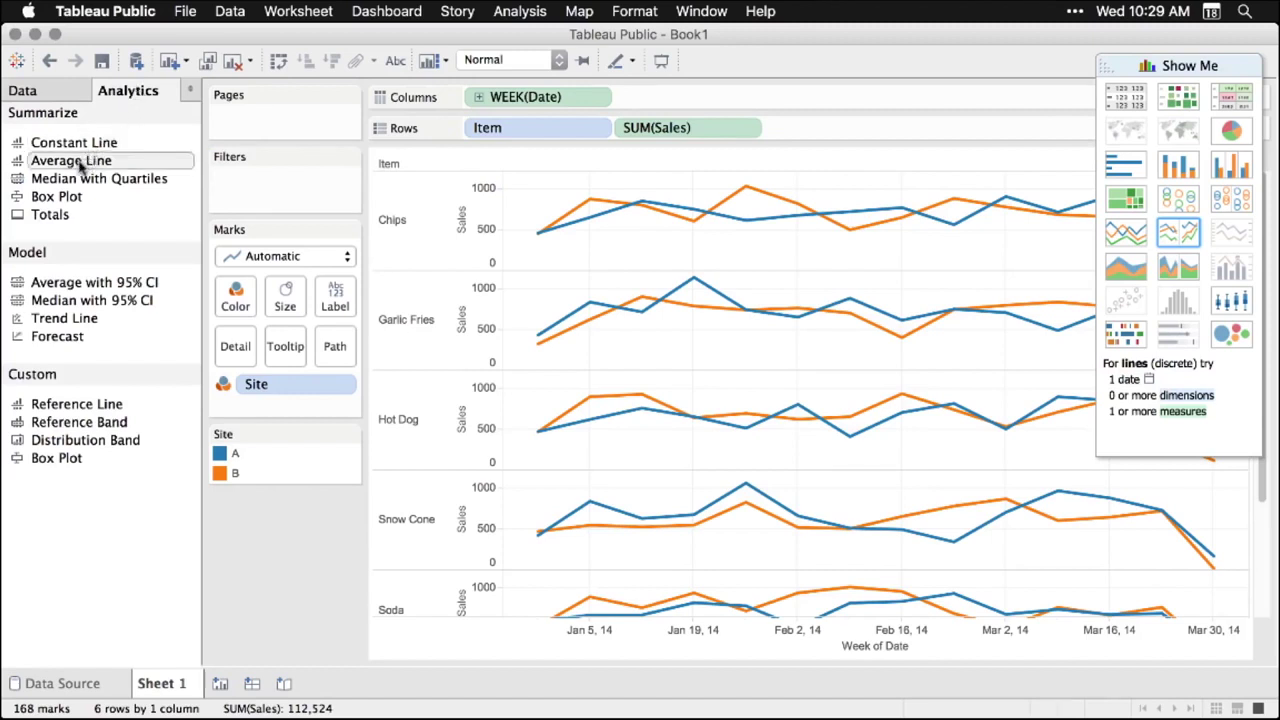
drag(82, 170, 620, 216)
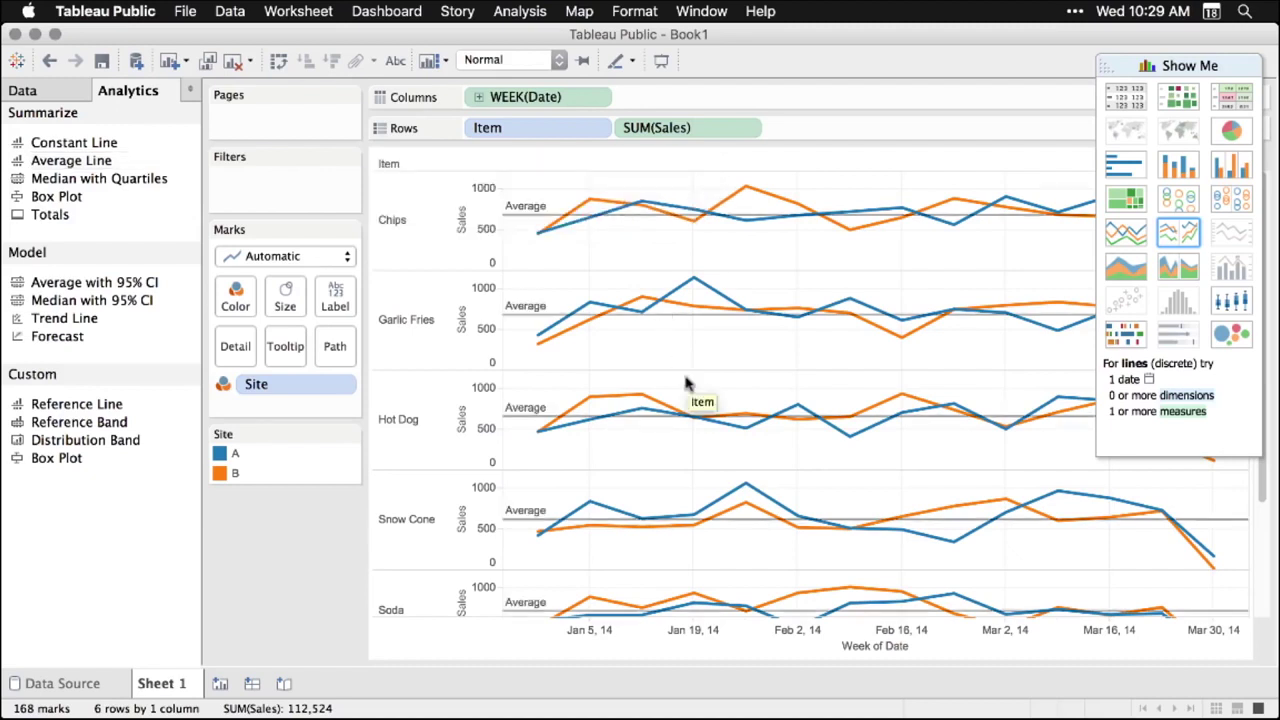
scroll(661, 420, down, 5)
scroll(661, 420, up, 2)
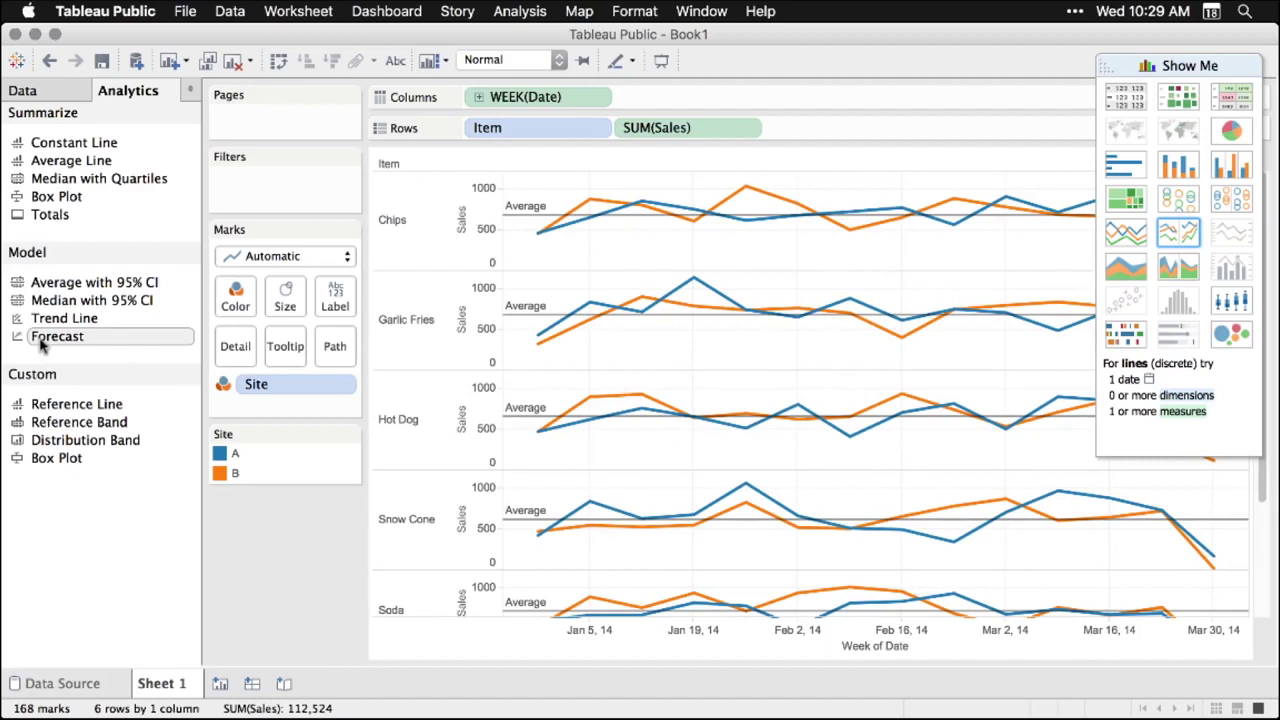
- Add a forecast to the weekly sales charts and move the Show Me palette off the forecast area
drag(40, 343, 566, 190)
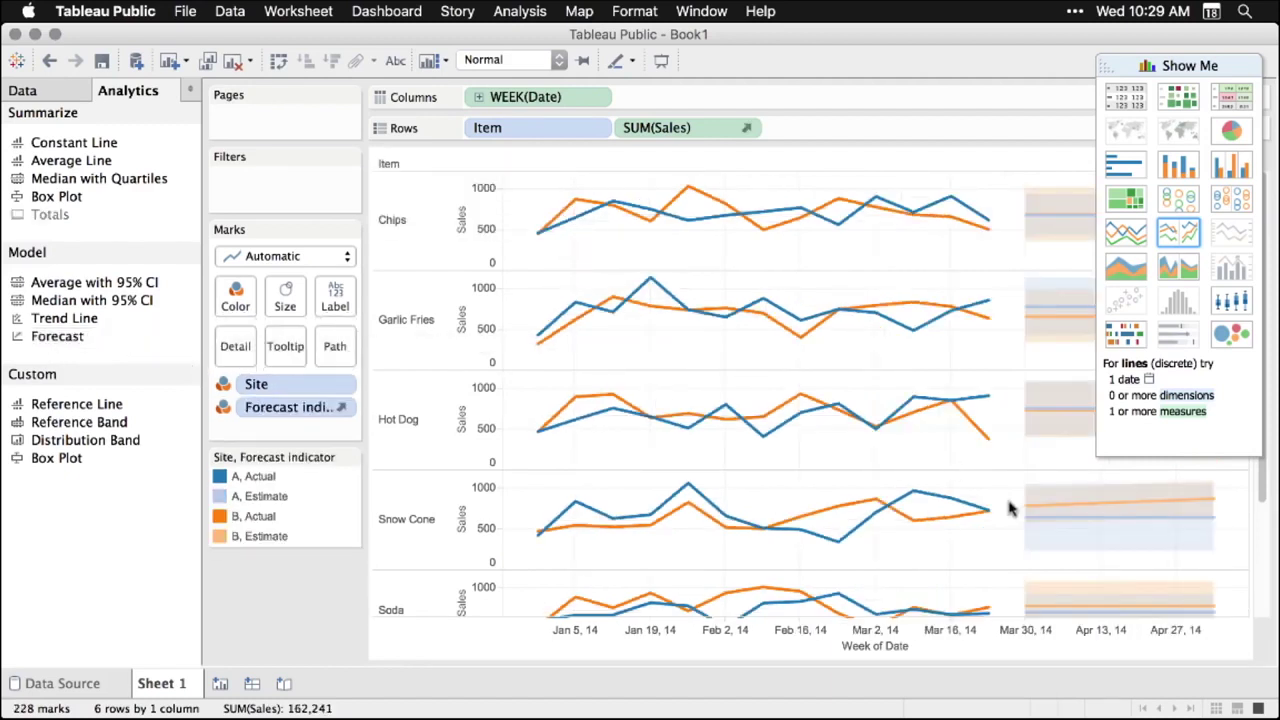
drag(1108, 60, 497, 257)
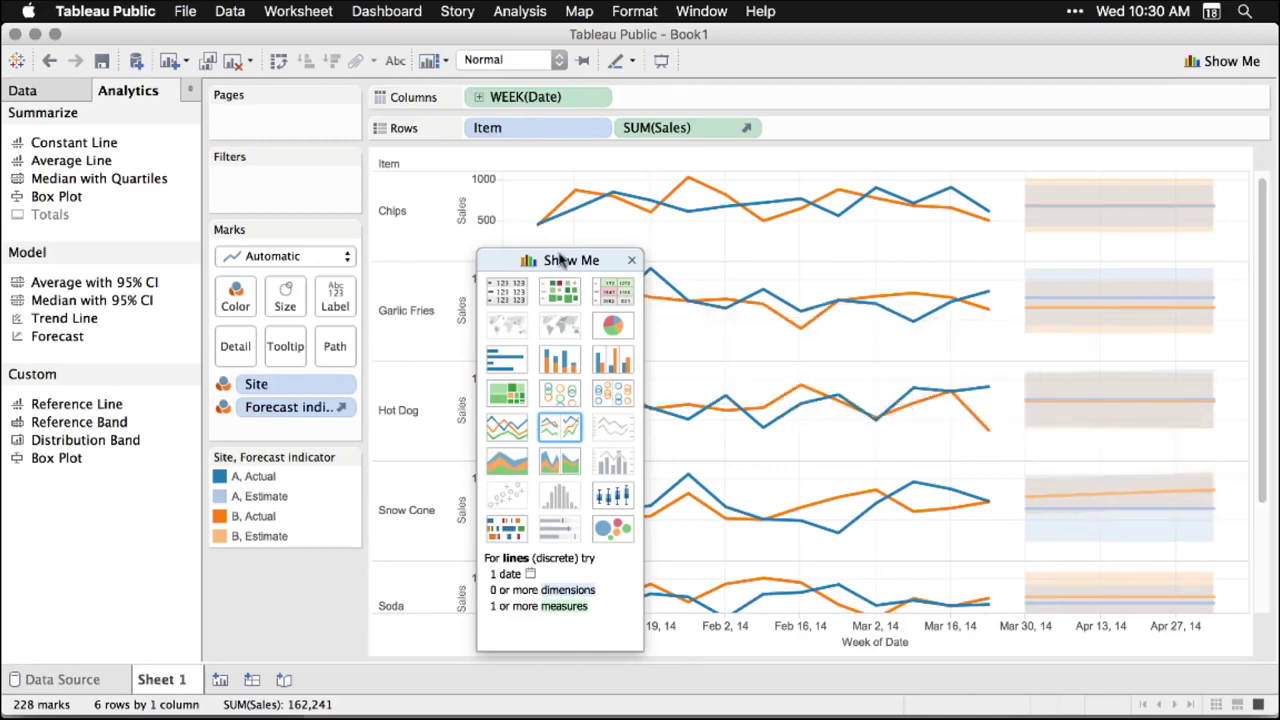
- Move the Show Me palette clear of the charts and sign in to Tableau Public with the account e-mail and password to save
drag(560, 260, 1187, 92)
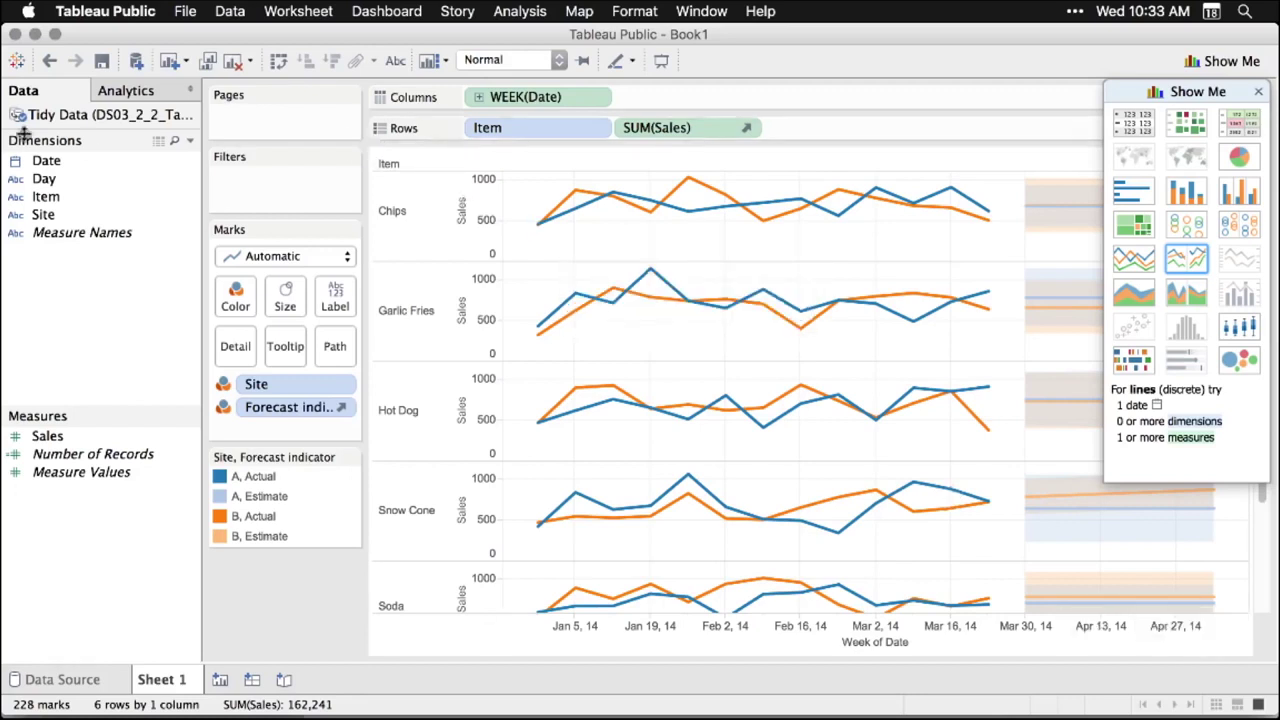
click(105, 60)
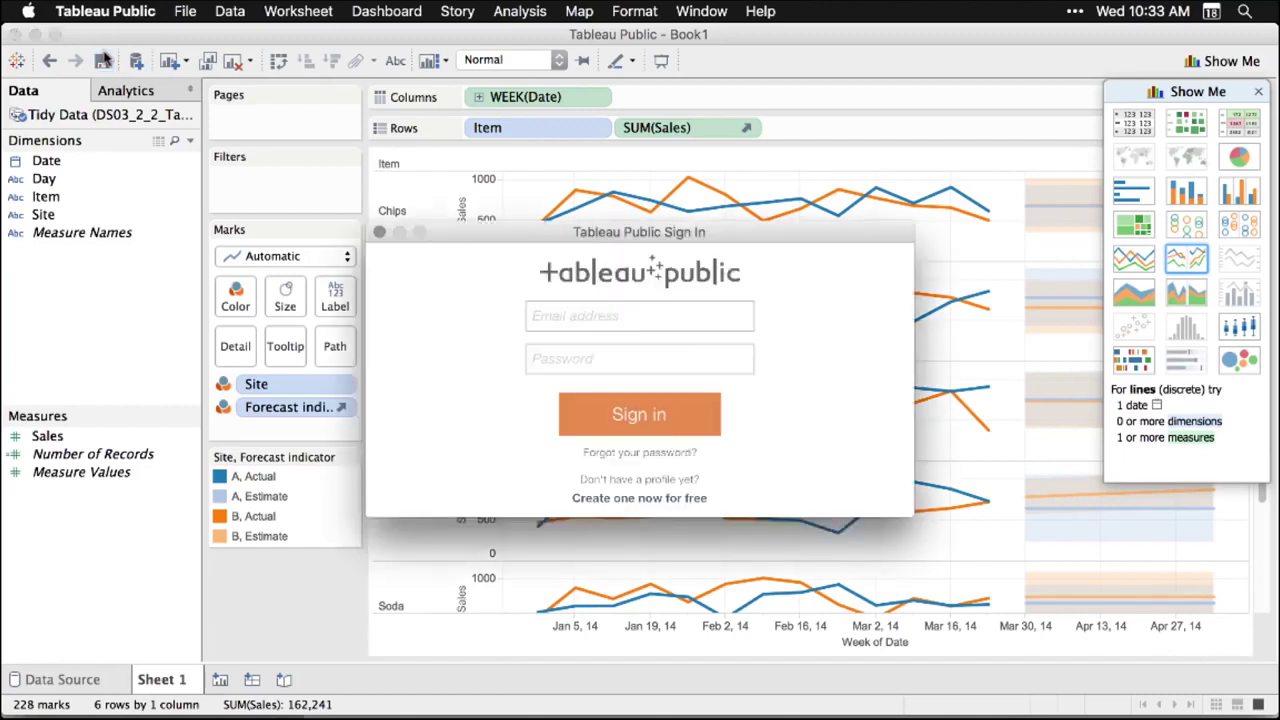
key(super+v)
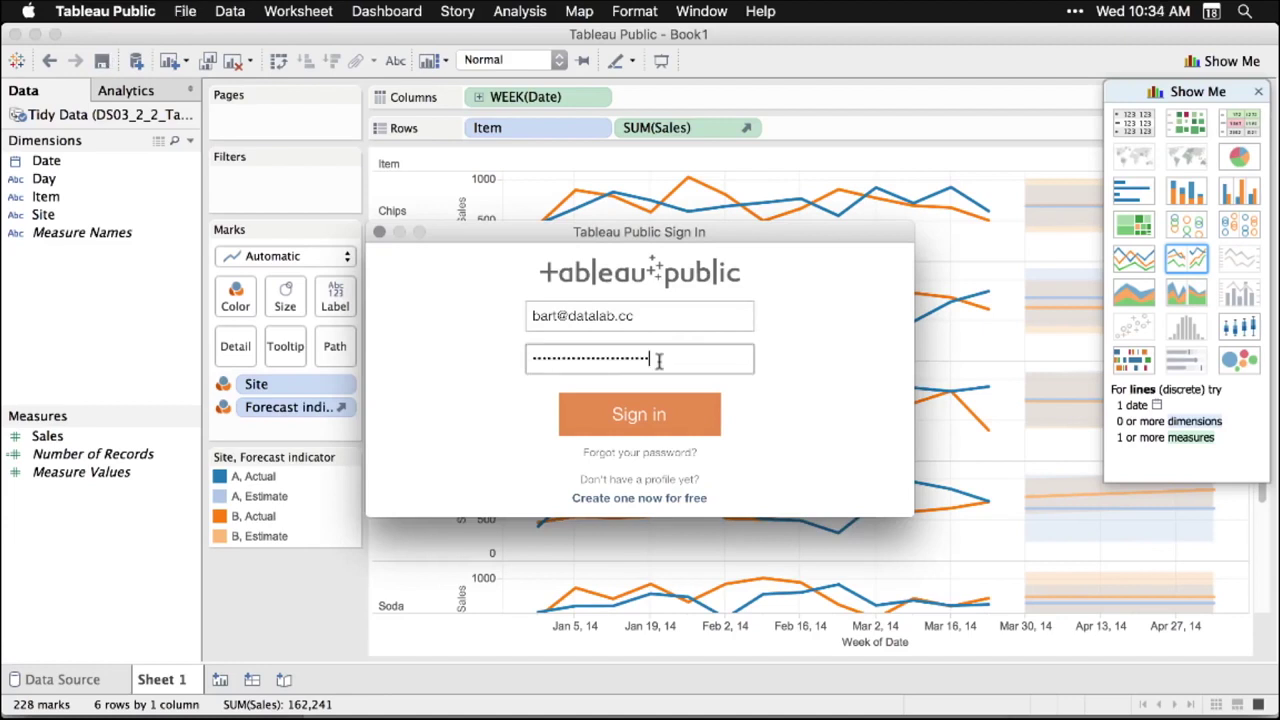
click(645, 422)
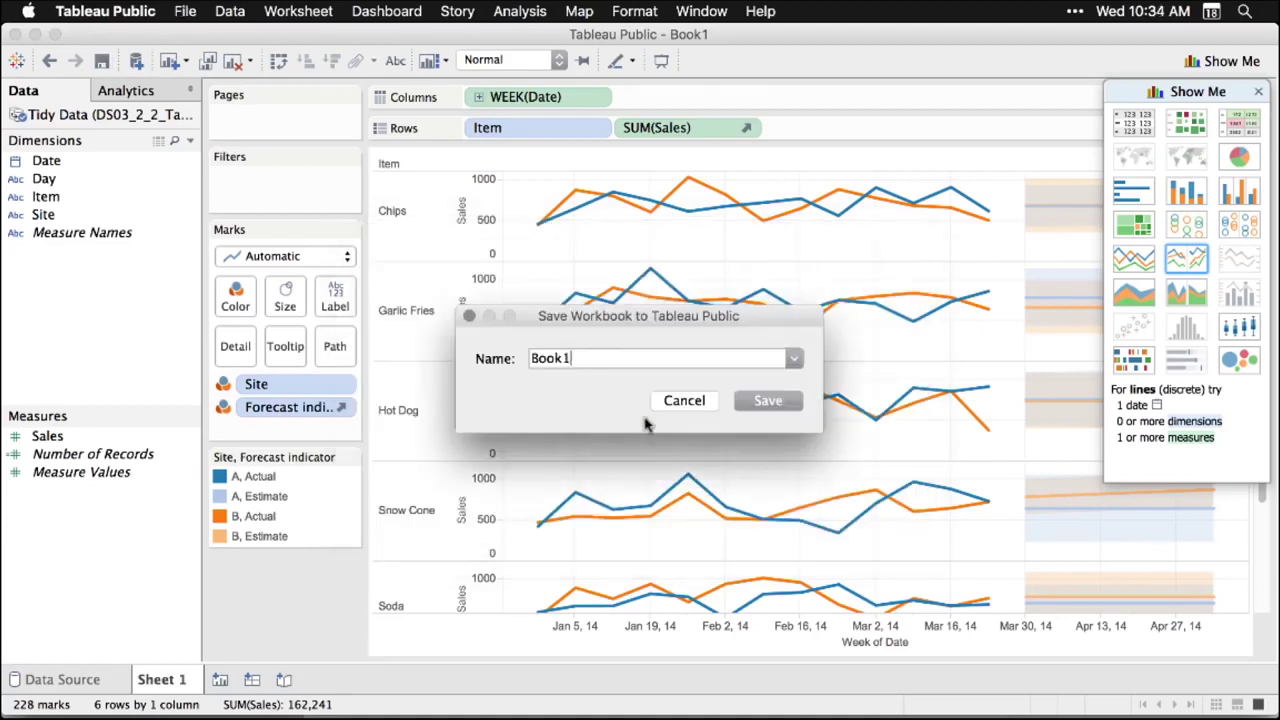
- Save the workbook to Tableau Public under the name DS03_2_2_TableauPublic
drag(572, 364, 498, 360)
text(DS03_2_2_TableauPublic)
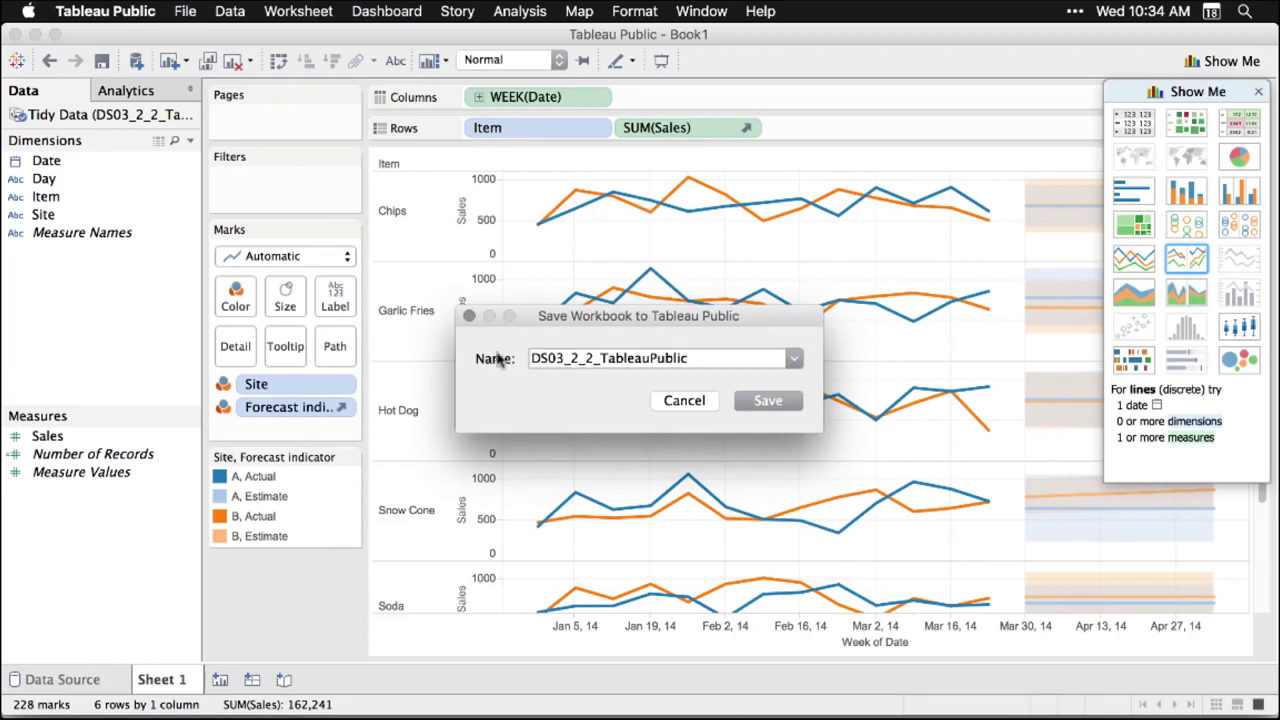
click(775, 402)
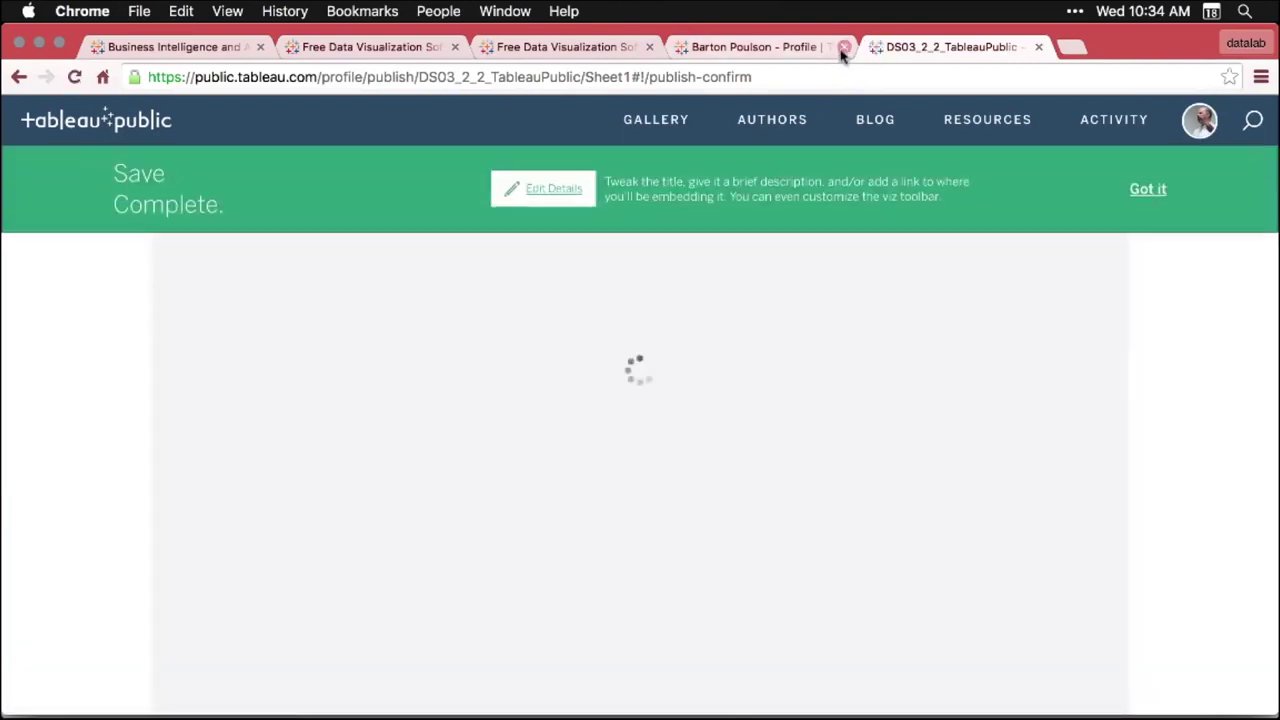
- Close the author profile page and look over the published sales charts in the browser
click(843, 47)
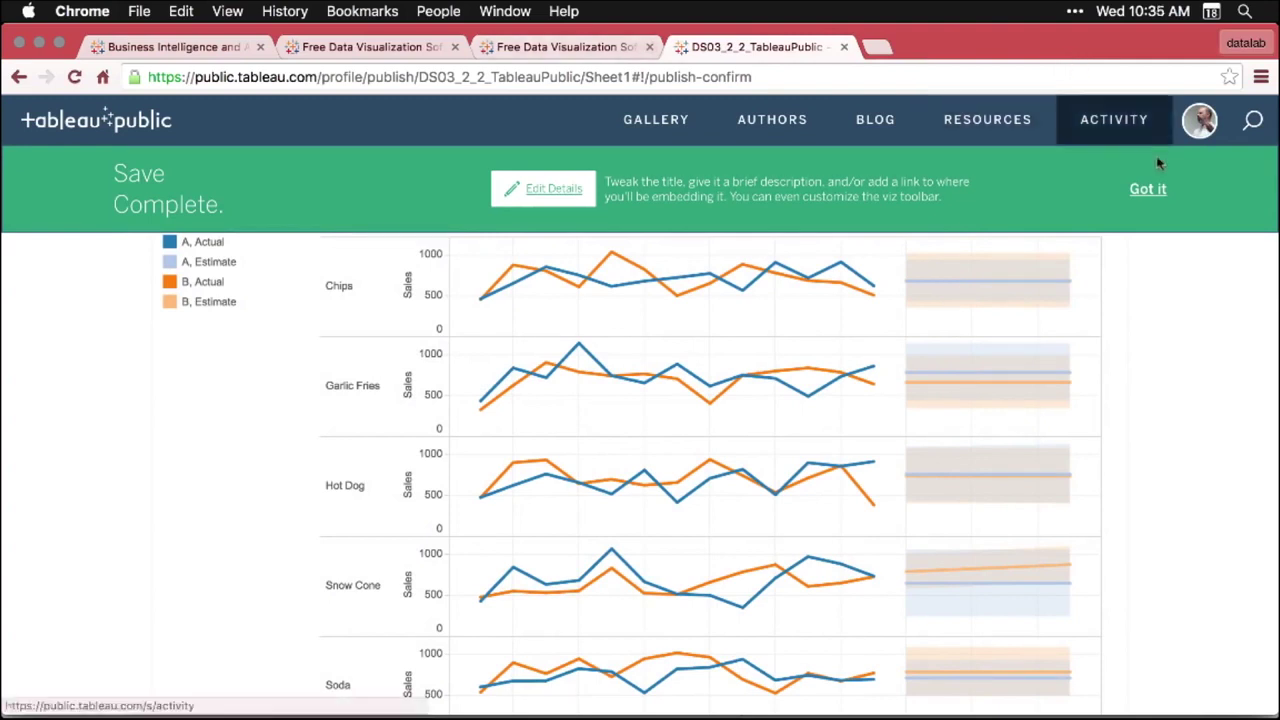
click(1205, 121)
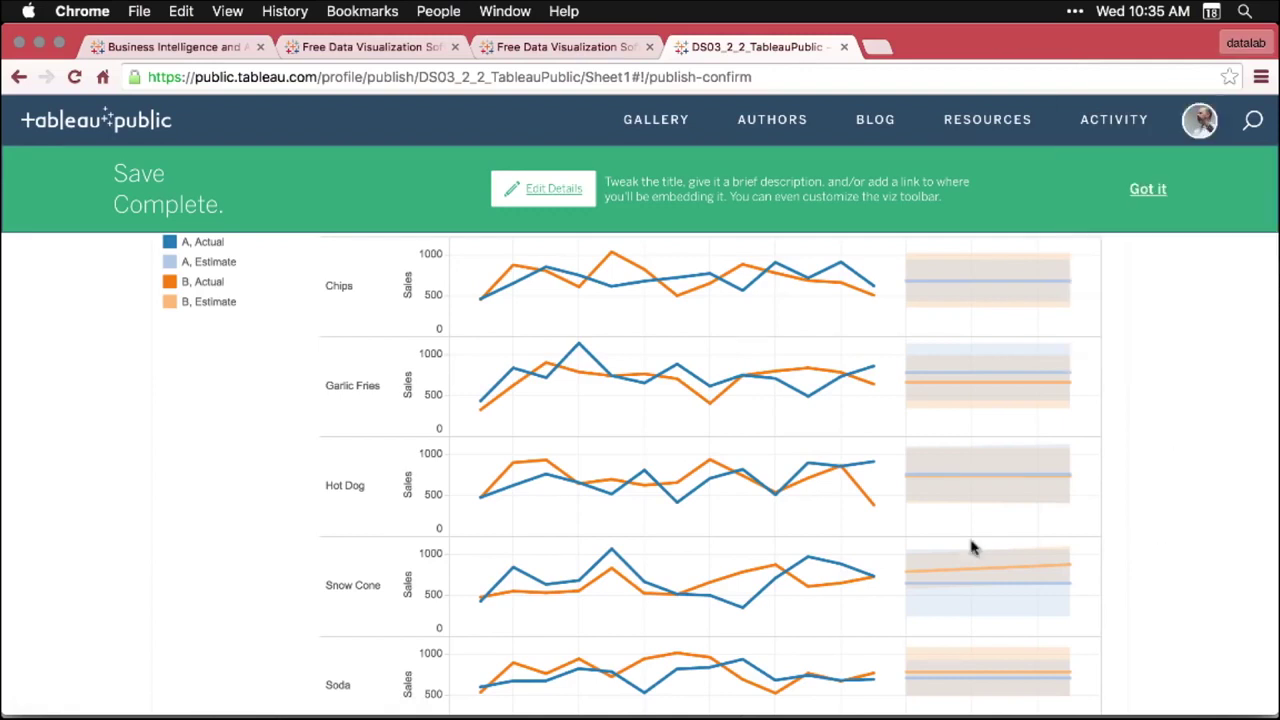
scroll(755, 528, down, 10)
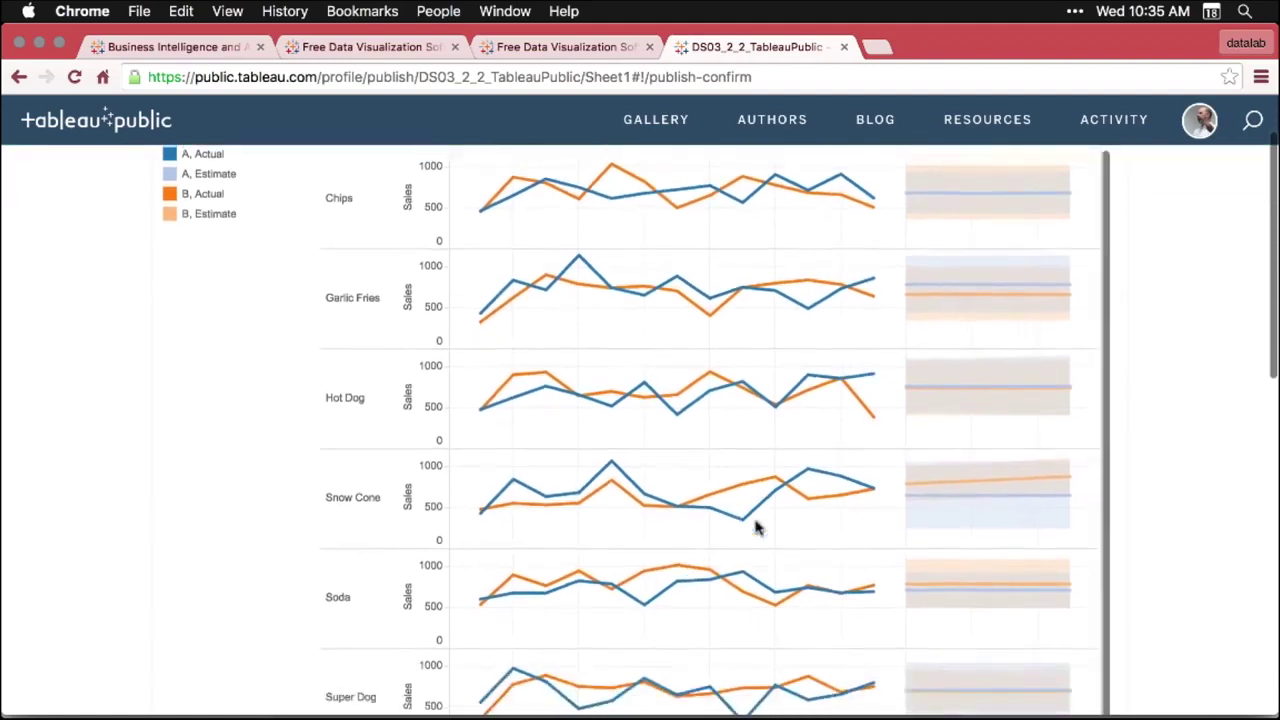
scroll(755, 528, down, 2)
scroll(757, 523, up, 8)
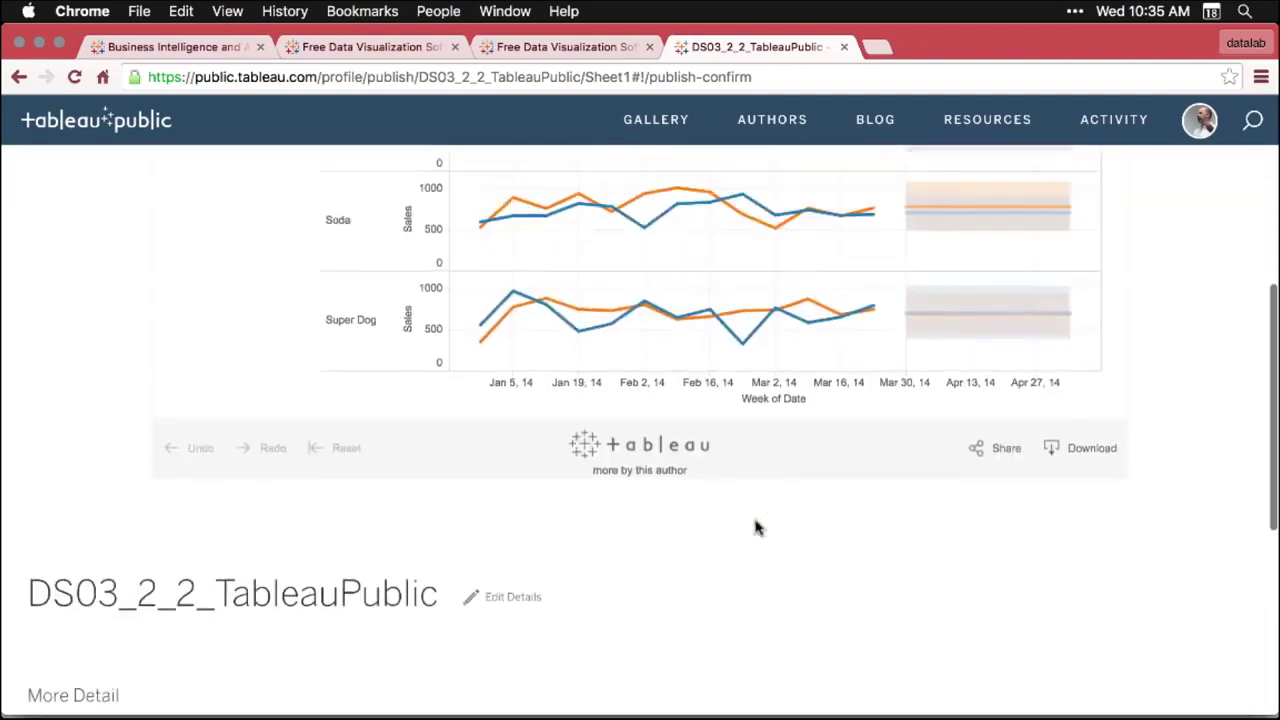
scroll(757, 525, up, 2)
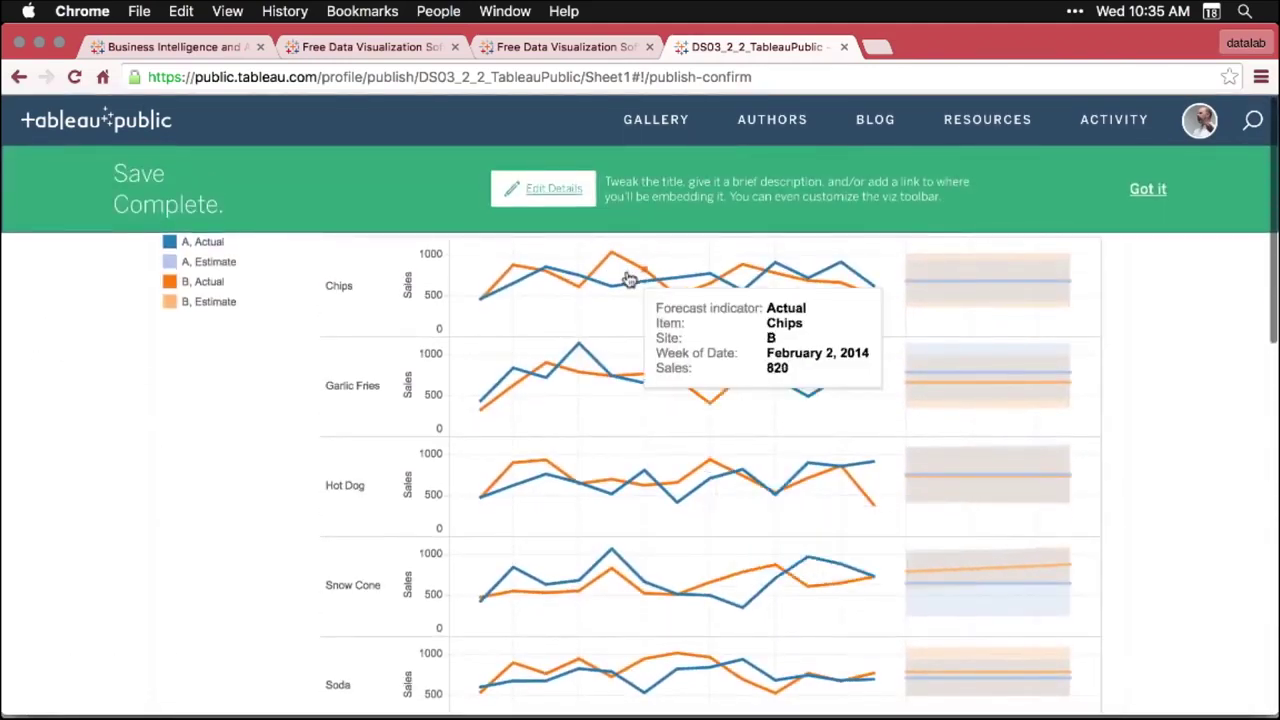
- Edit the published workbook's details to show workbook sheets as tabs, save the change and return to the charts
click(551, 197)
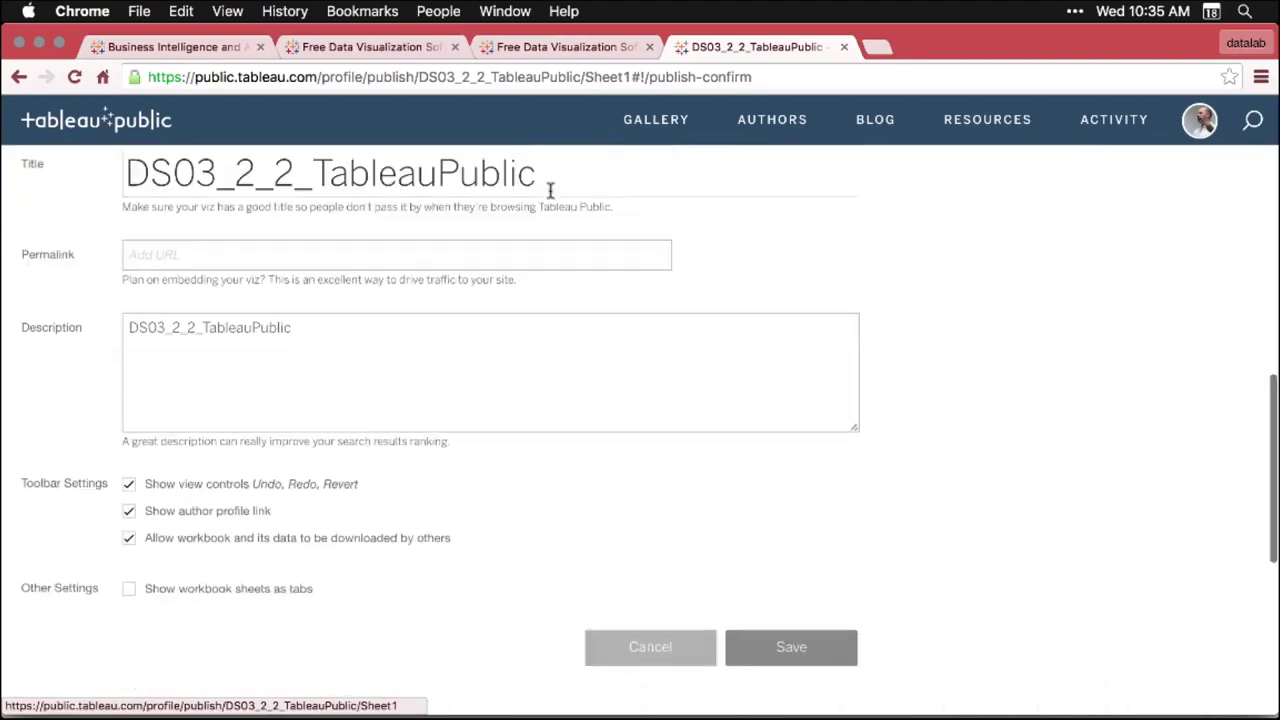
click(298, 333)
click(427, 175)
click(291, 340)
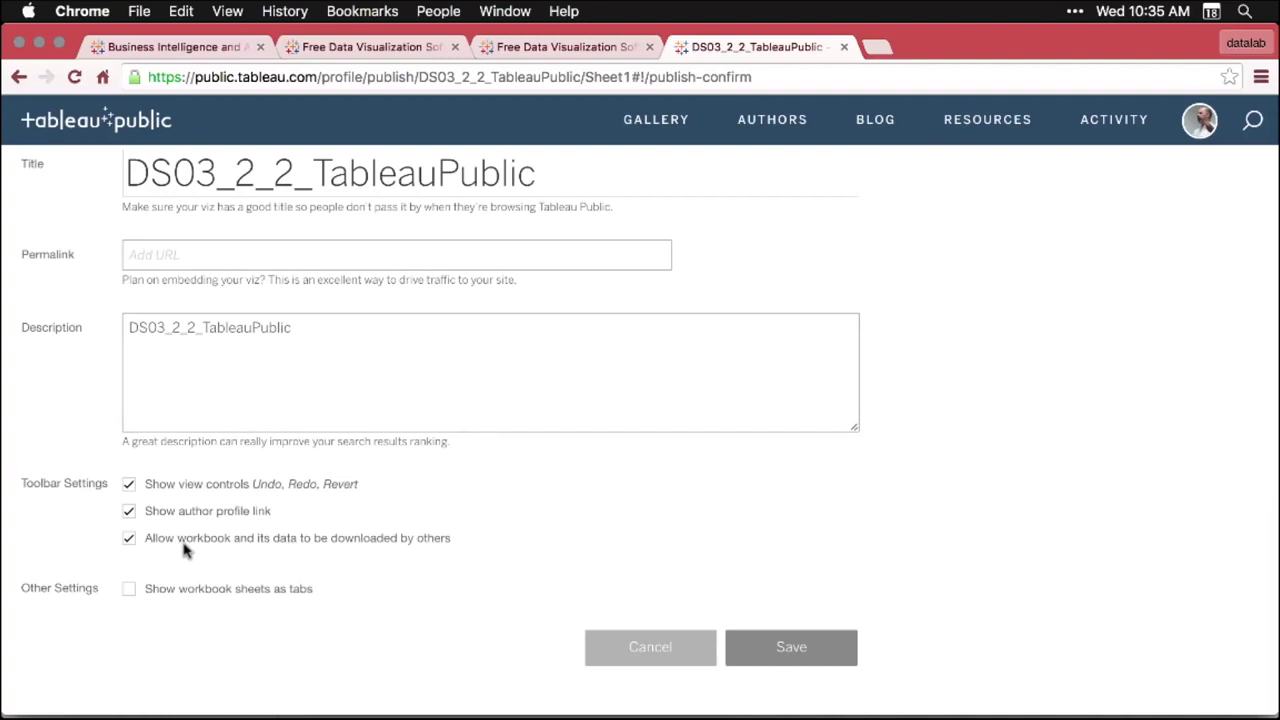
click(129, 591)
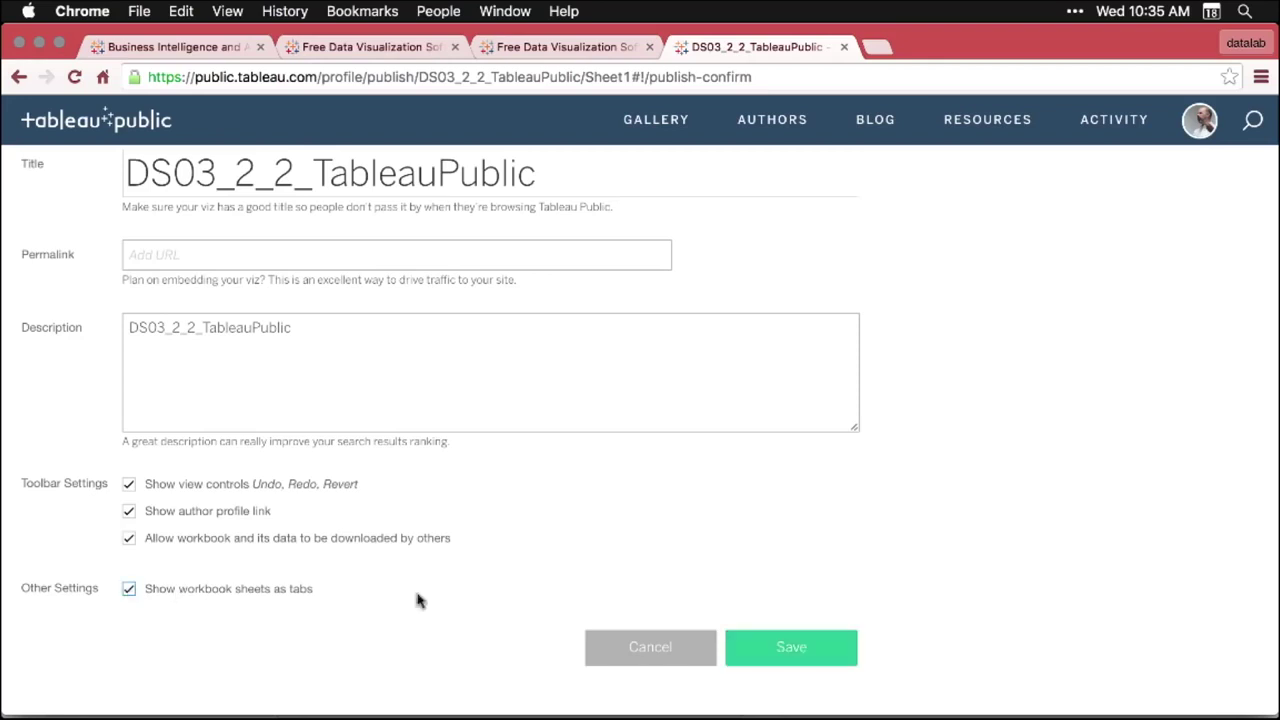
click(811, 654)
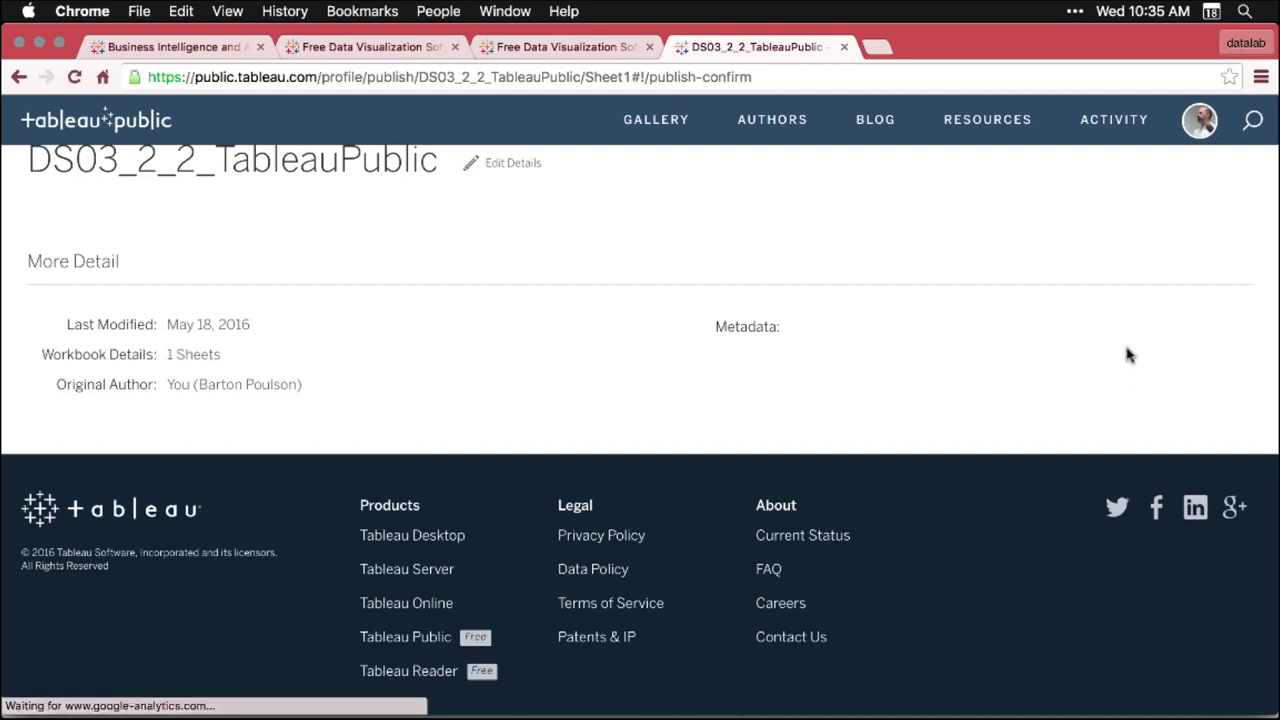
scroll(1127, 355, up, 5)
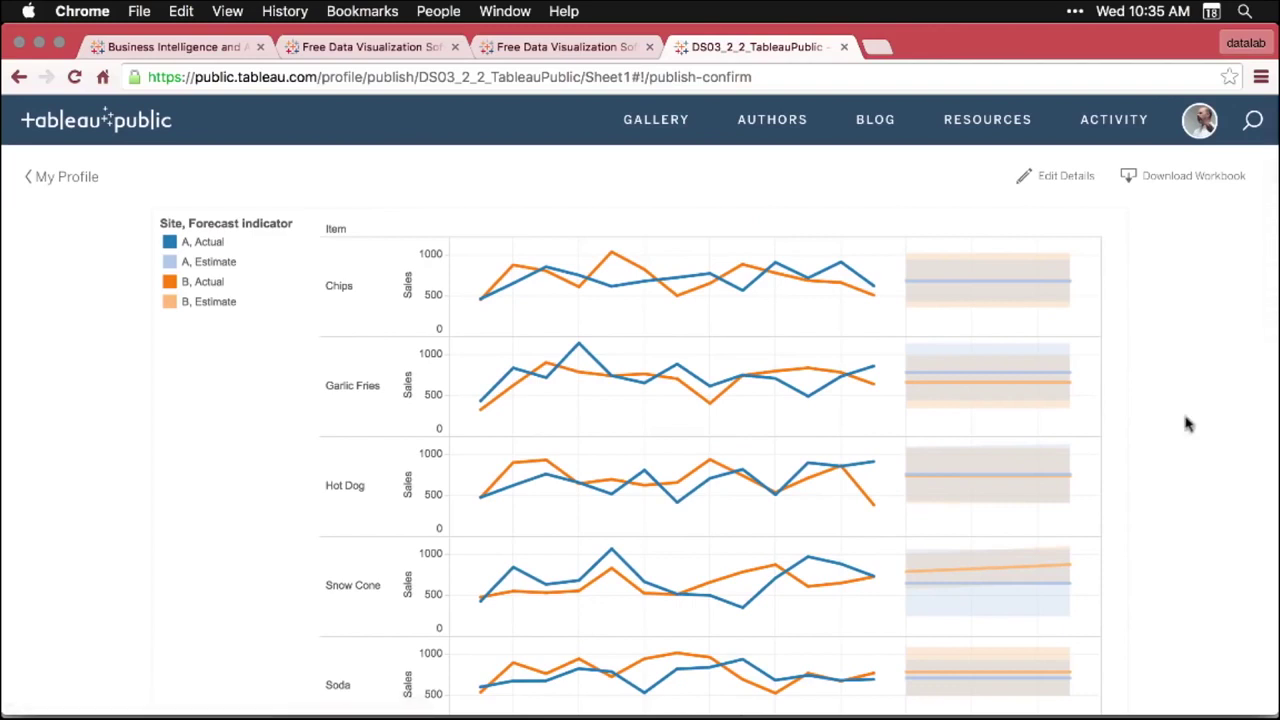
- Read through the IBM SPSS Software web page, including what SPSS is and its main areas of use
key(super+bracketleft)
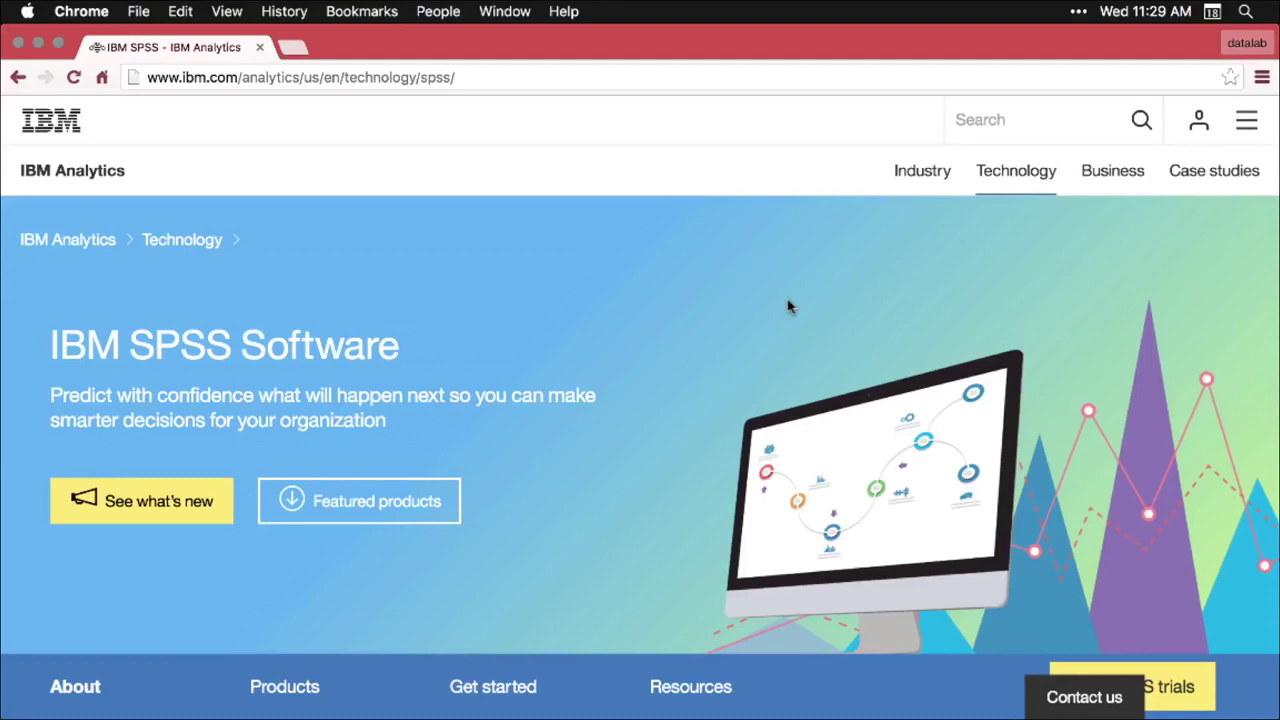
scroll(788, 307, down, 2)
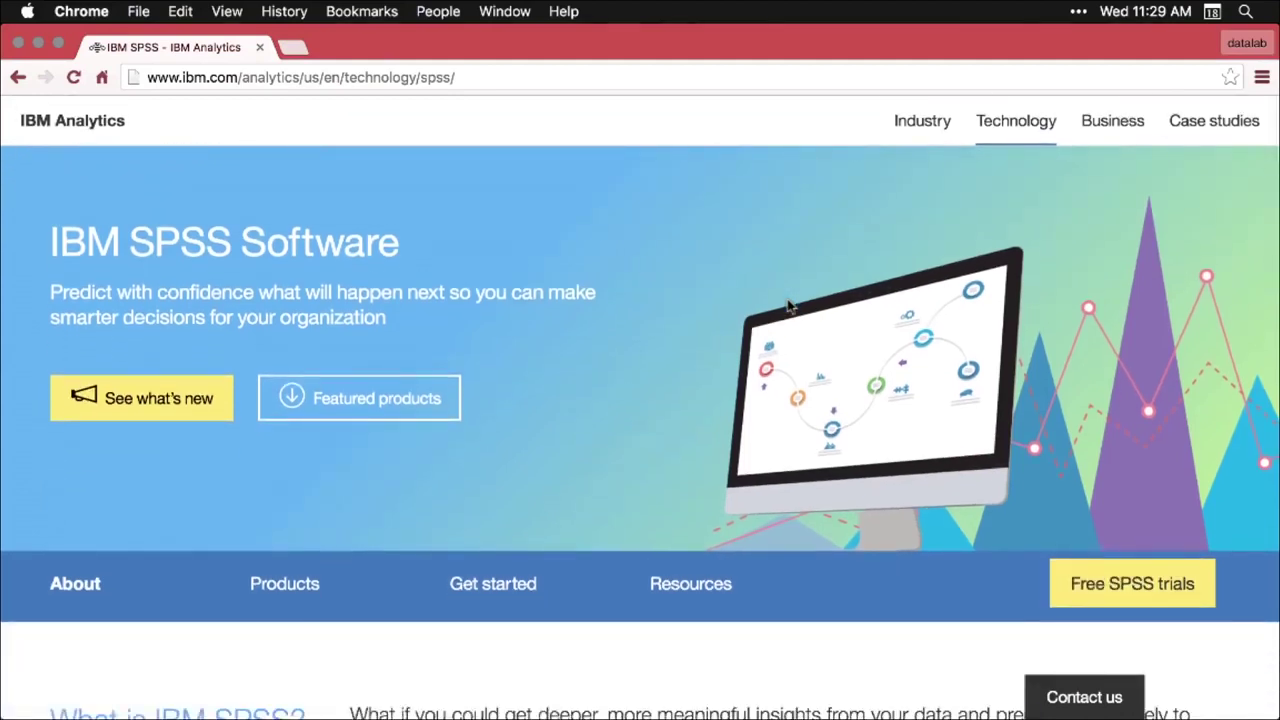
scroll(788, 307, down, 1)
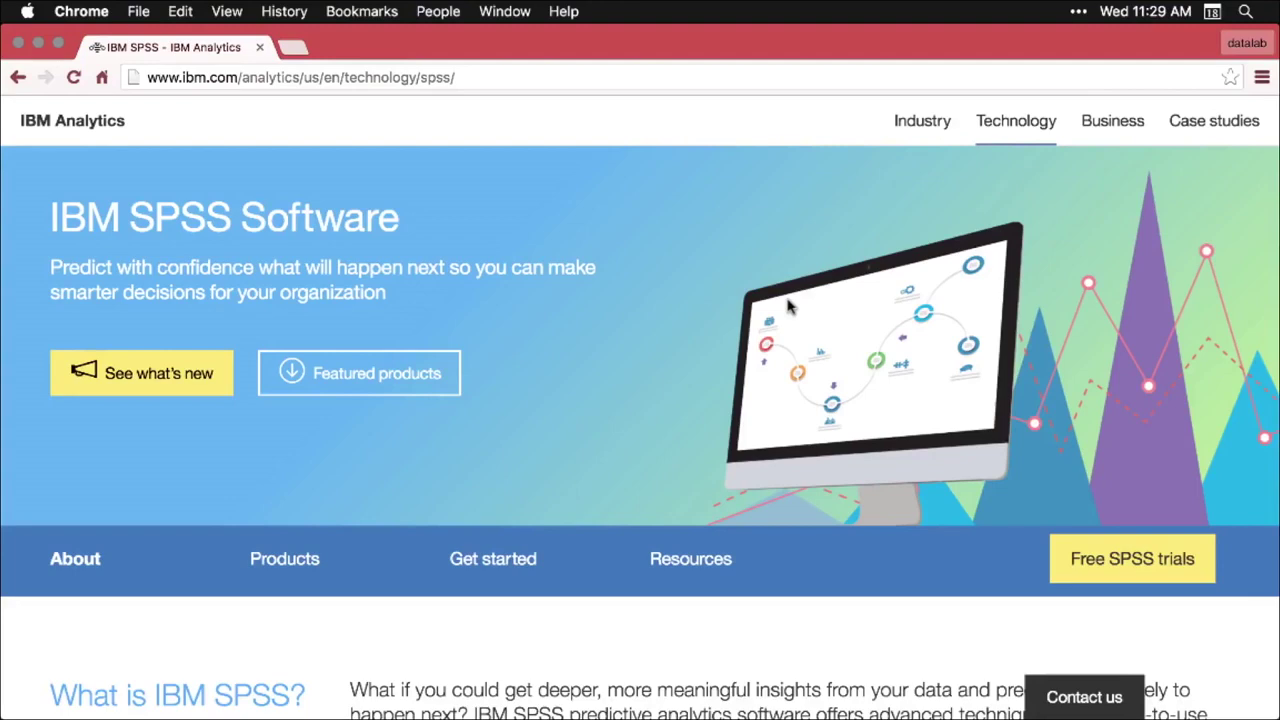
scroll(790, 305, down, 3)
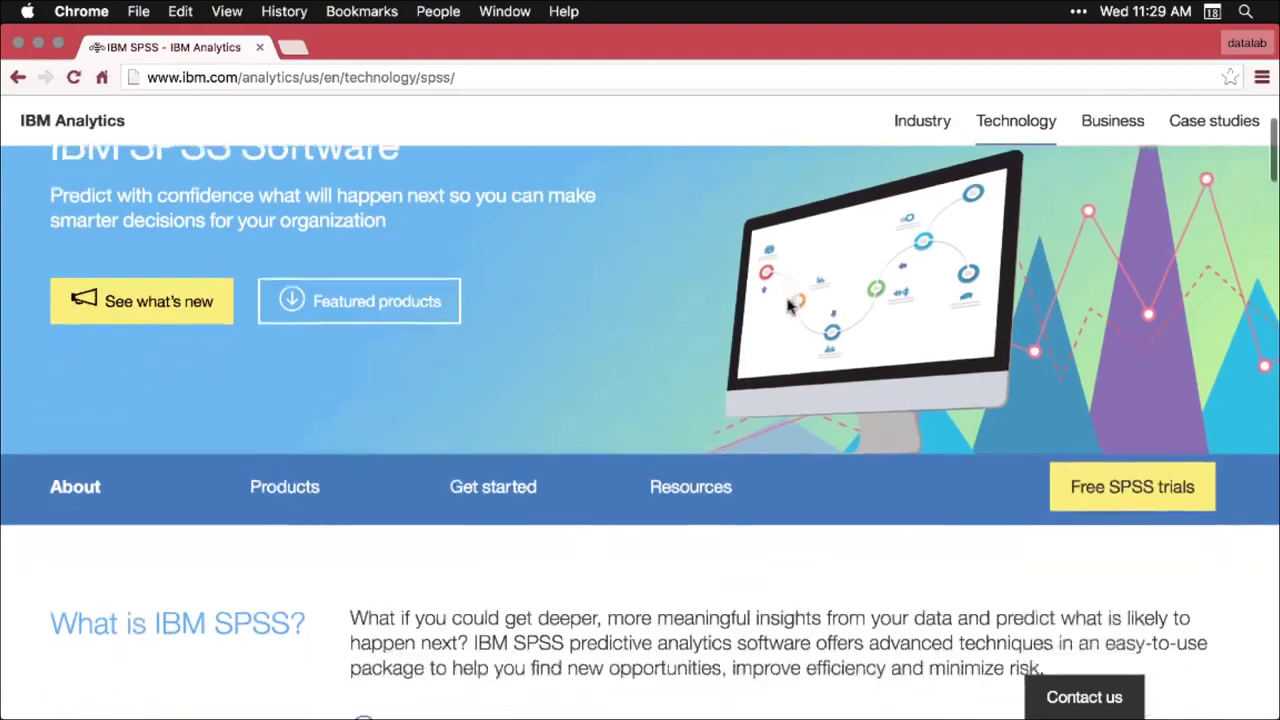
scroll(790, 305, down, 6)
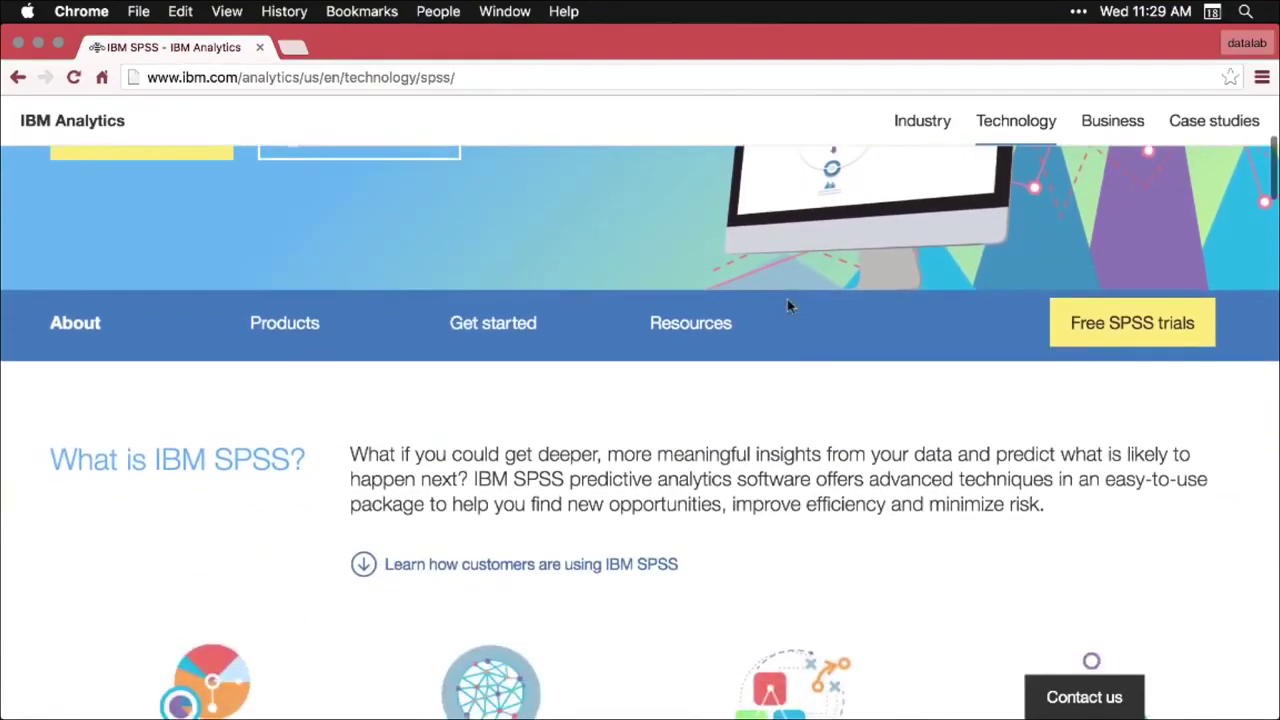
scroll(790, 305, down, 2)
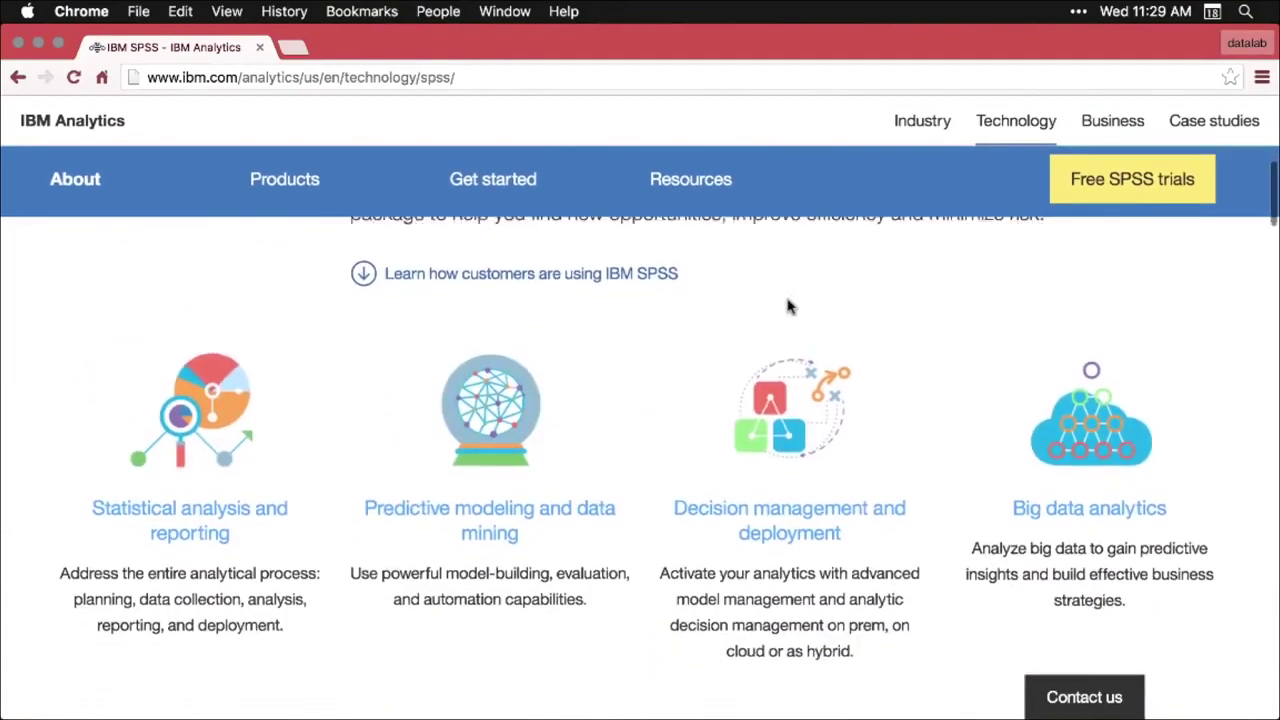
scroll(790, 305, down, 1)
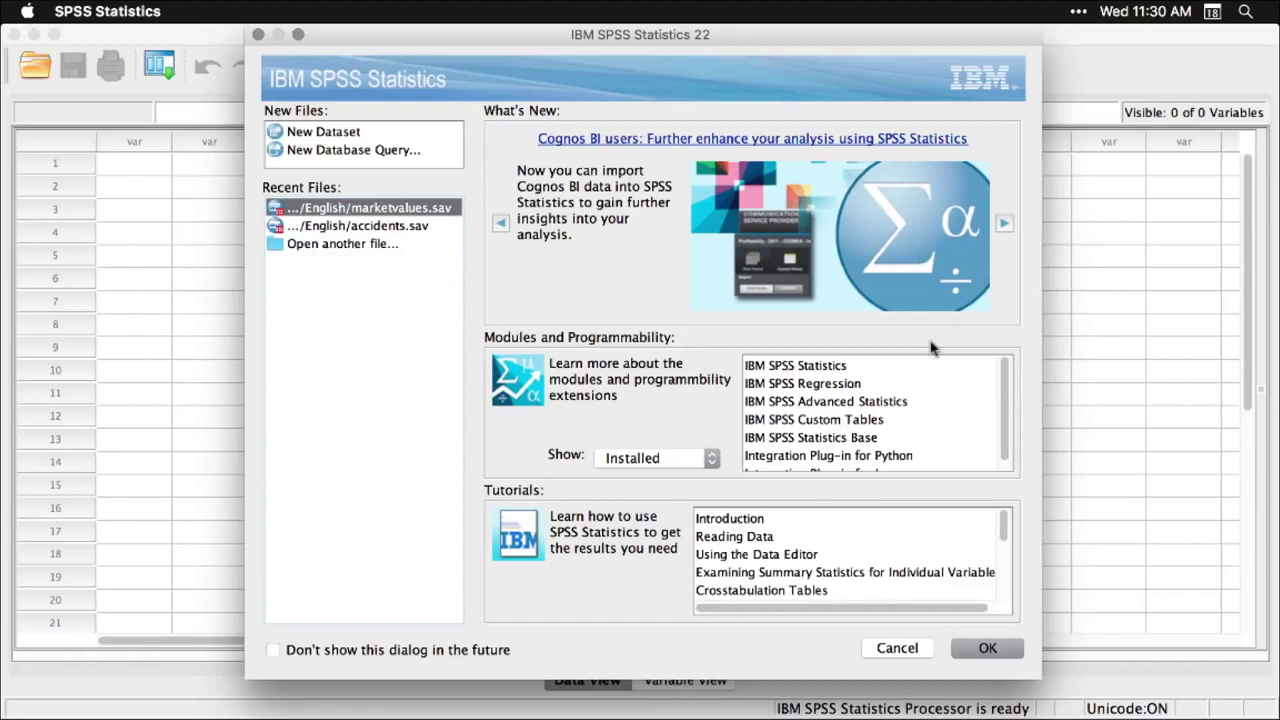
- Dismiss the SPSS Statistics start dialog, open the sample file marketvalues.sav from the English samples folder and look through its rows
click(897, 648)
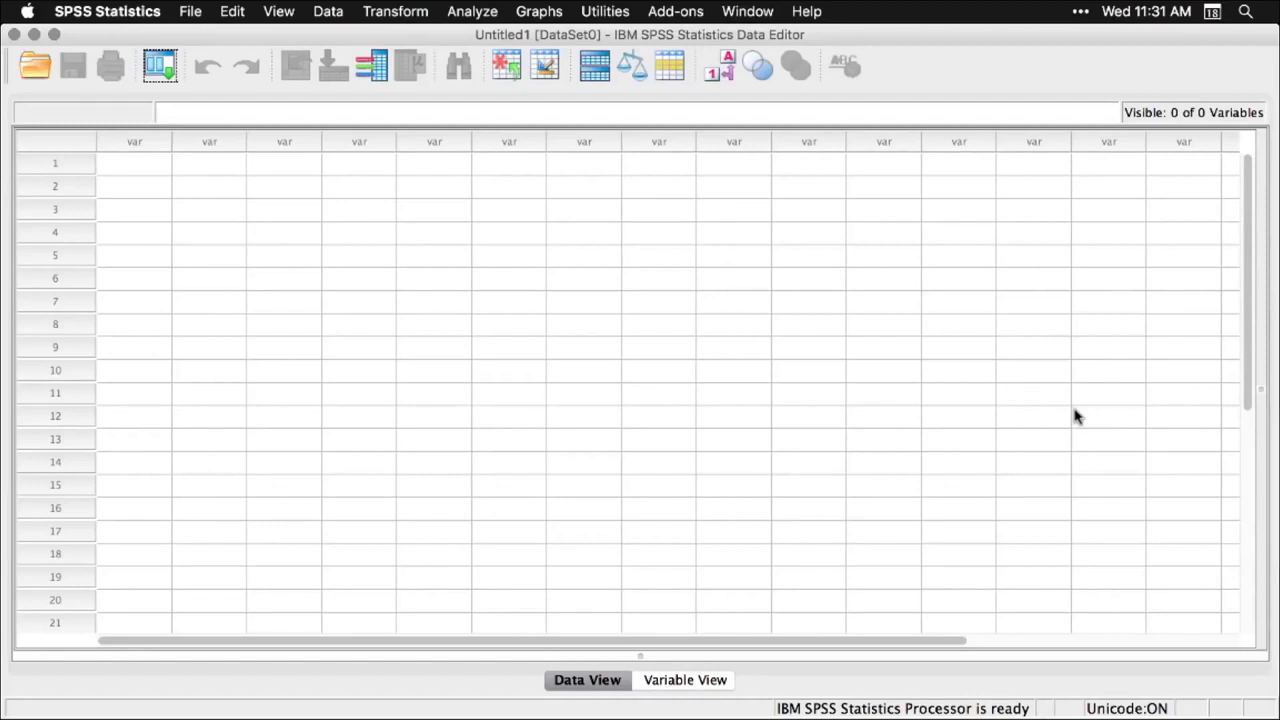
key(super+Tab)
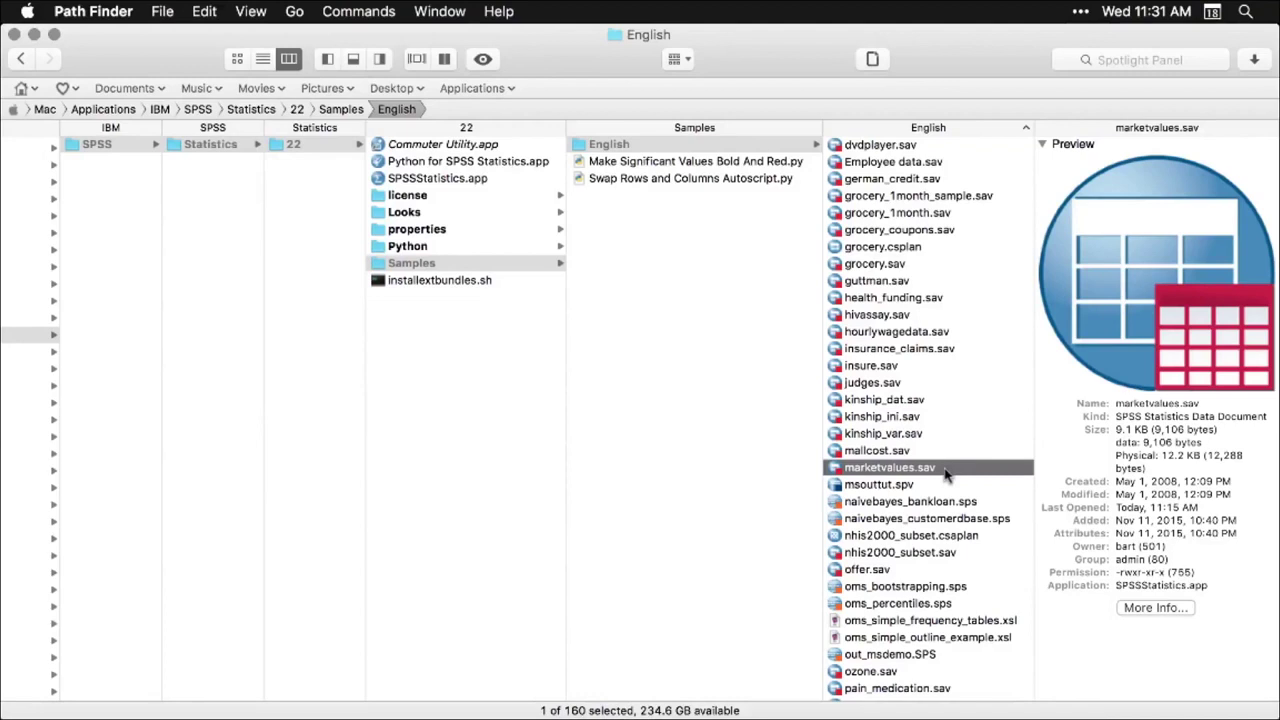
double_click(835, 470)
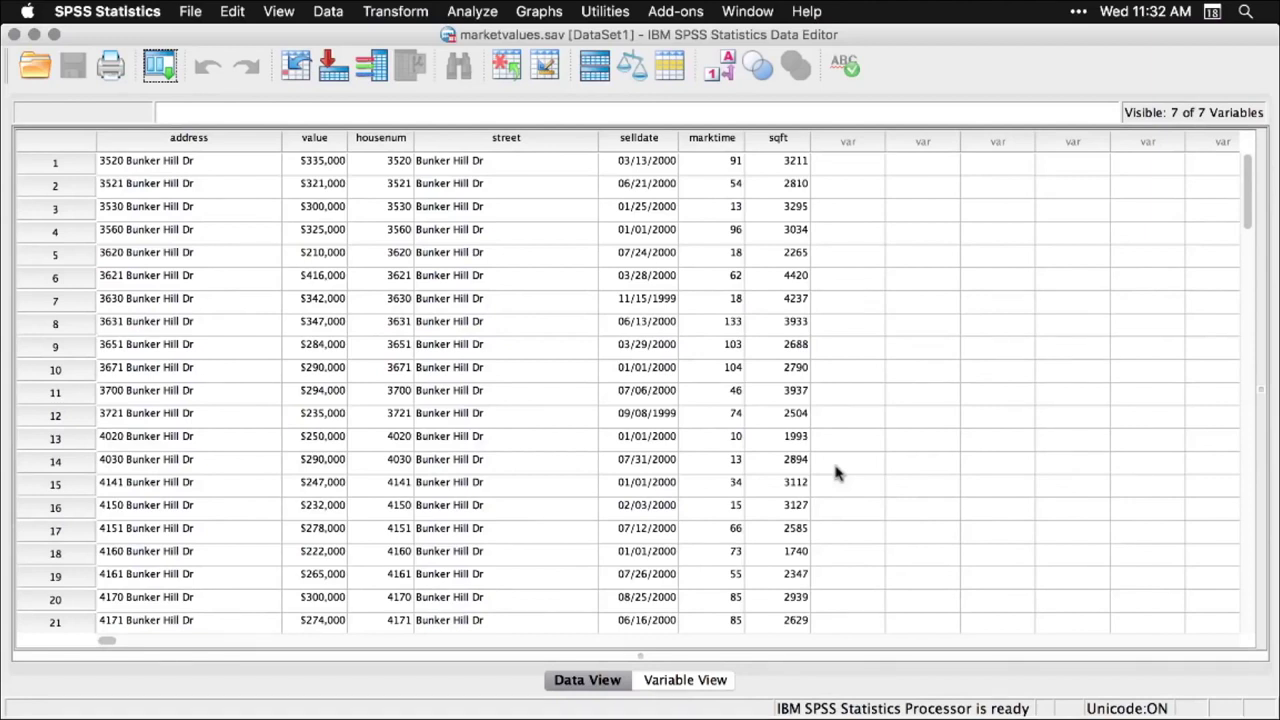
scroll(838, 474, down, 11)
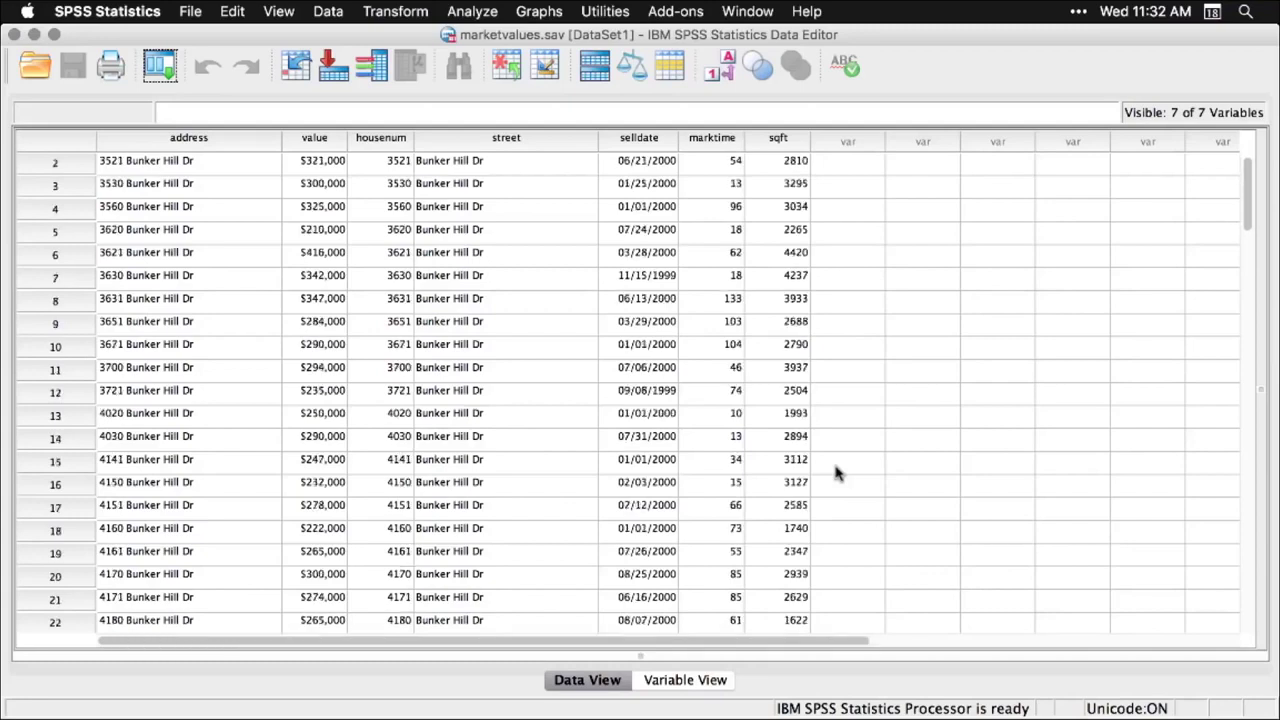
scroll(838, 474, down, 7)
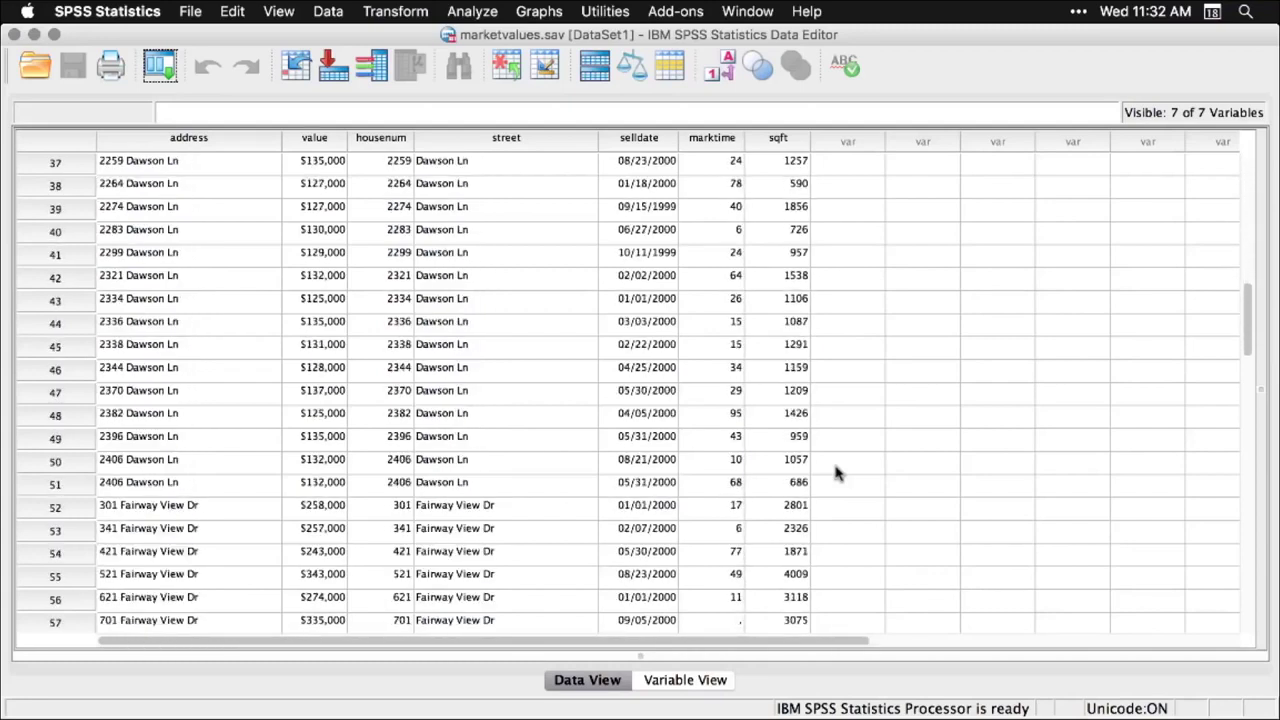
scroll(838, 474, up, 18)
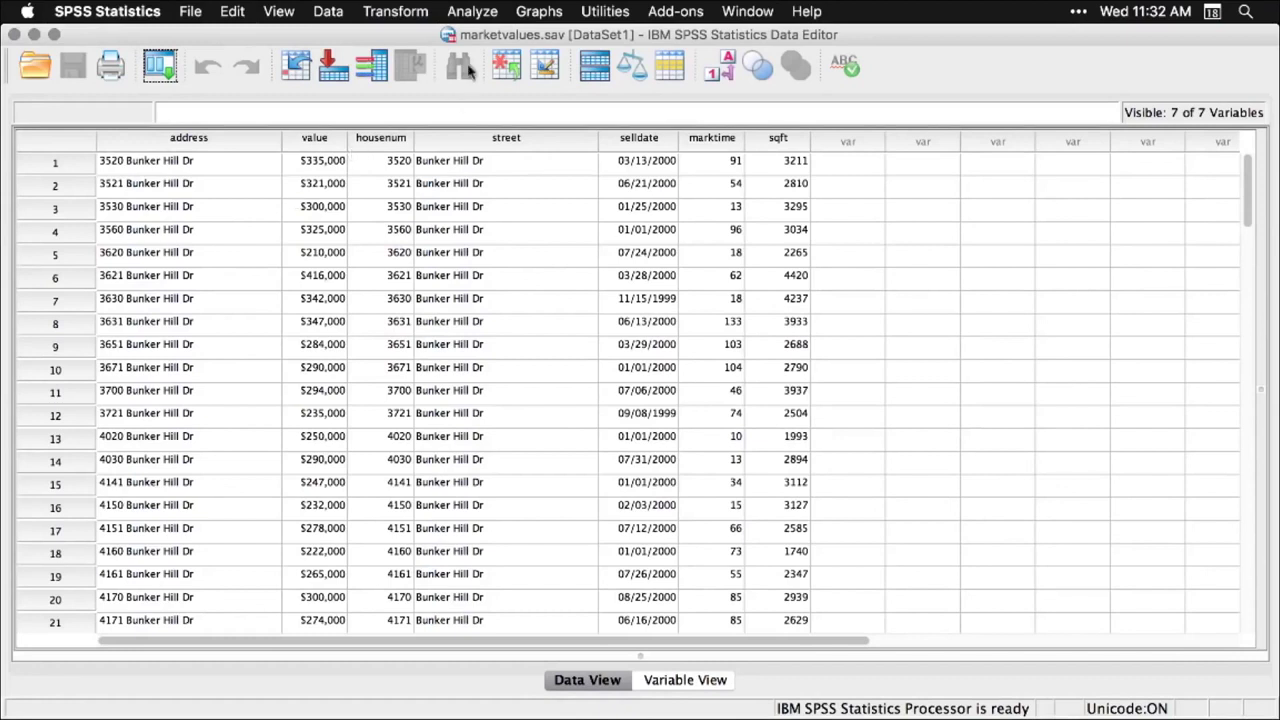
- Create a legacy histogram of Purchase Price [value] with the normal curve displayed
click(553, 14)
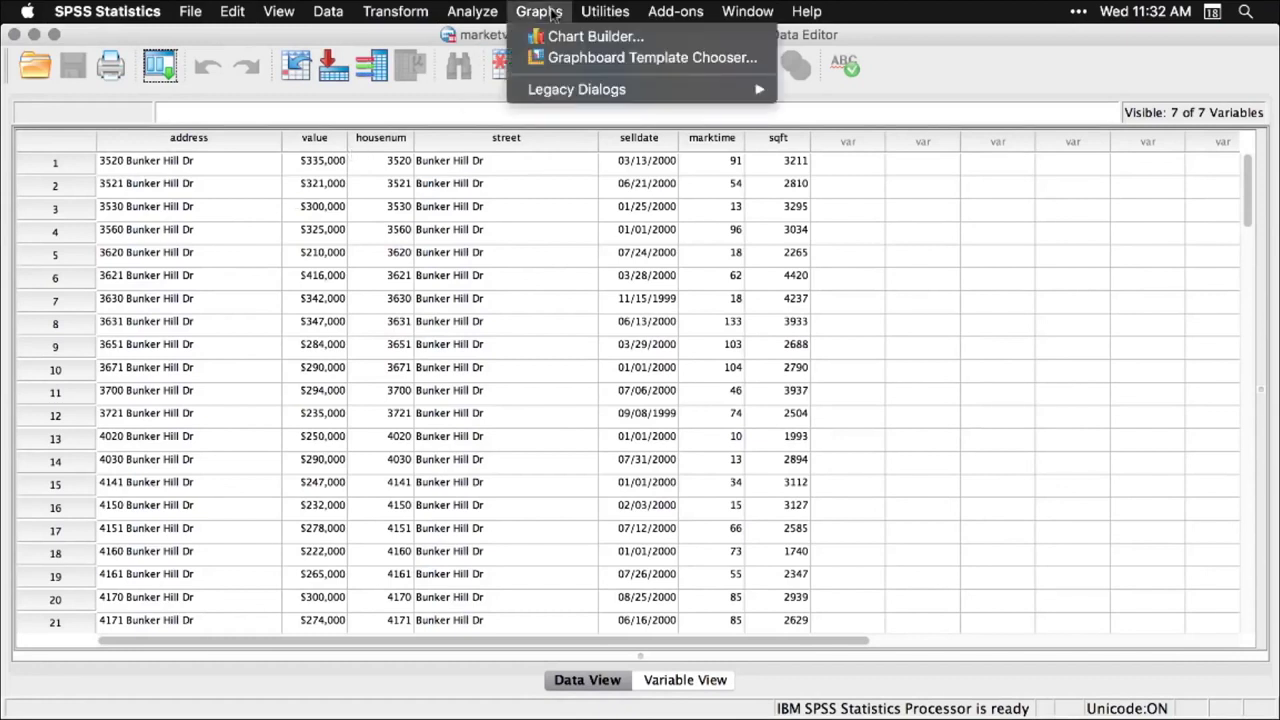
mouse_move(564, 89)
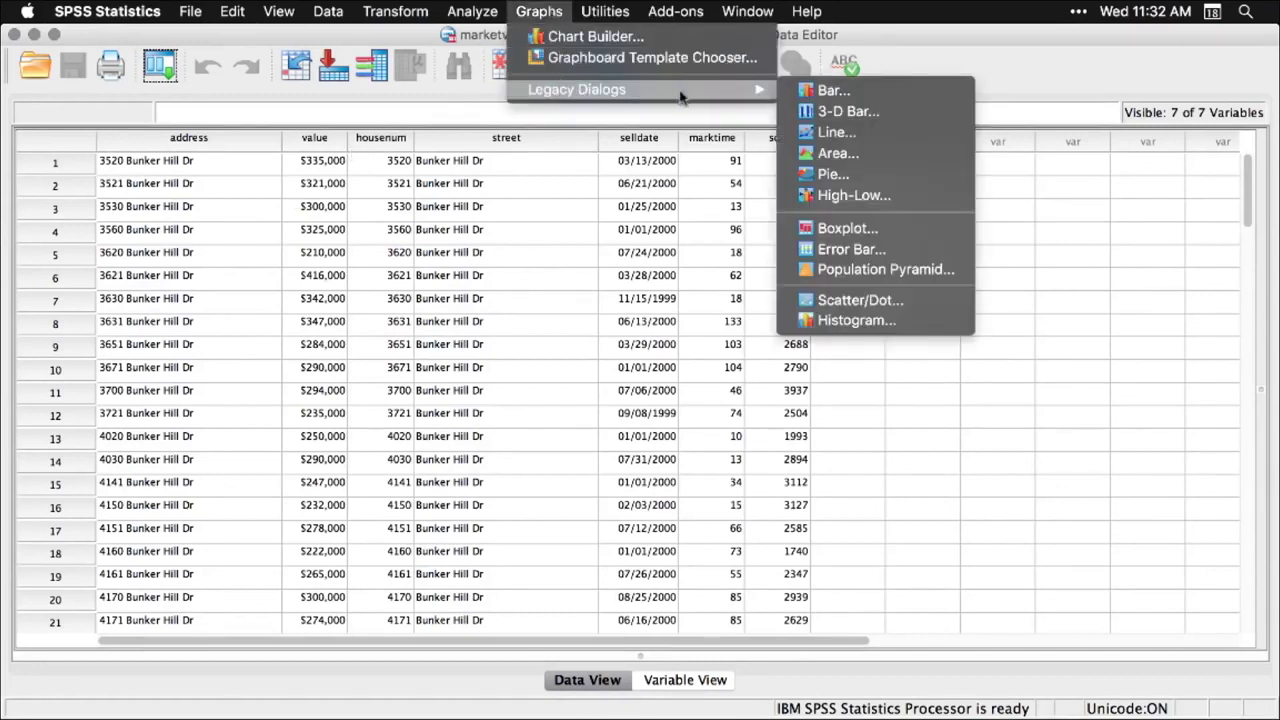
click(838, 321)
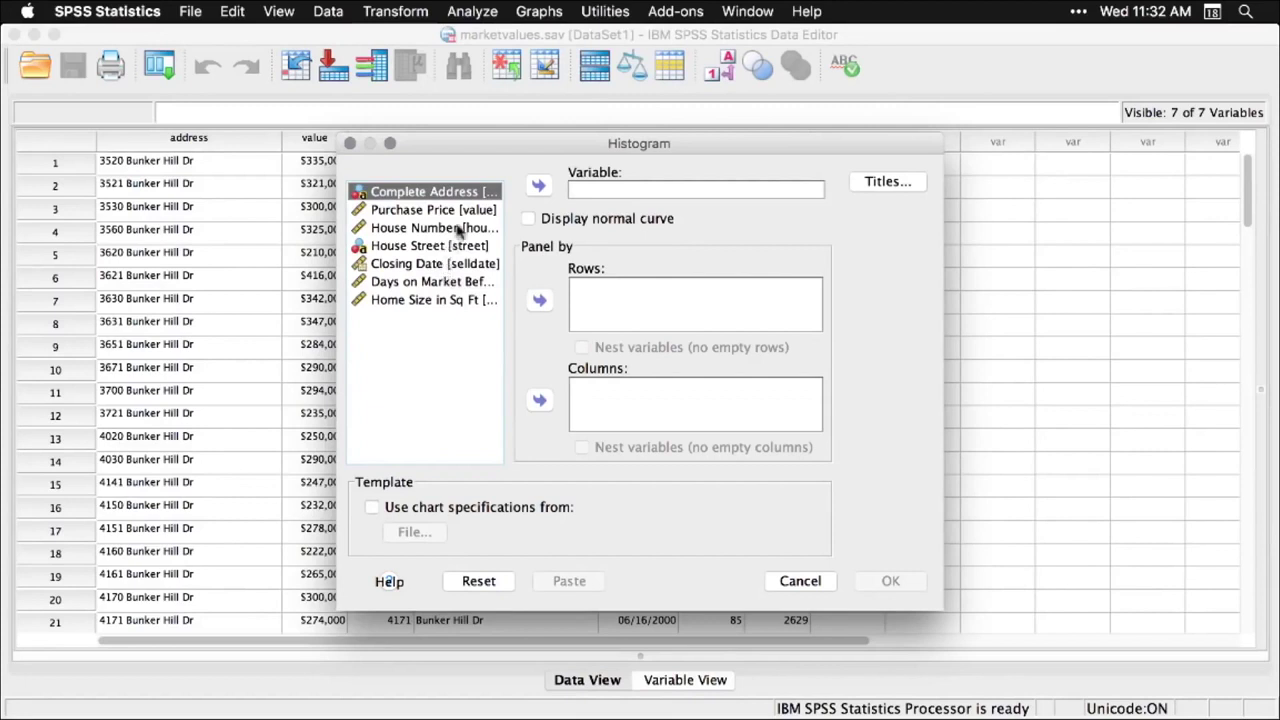
click(430, 210)
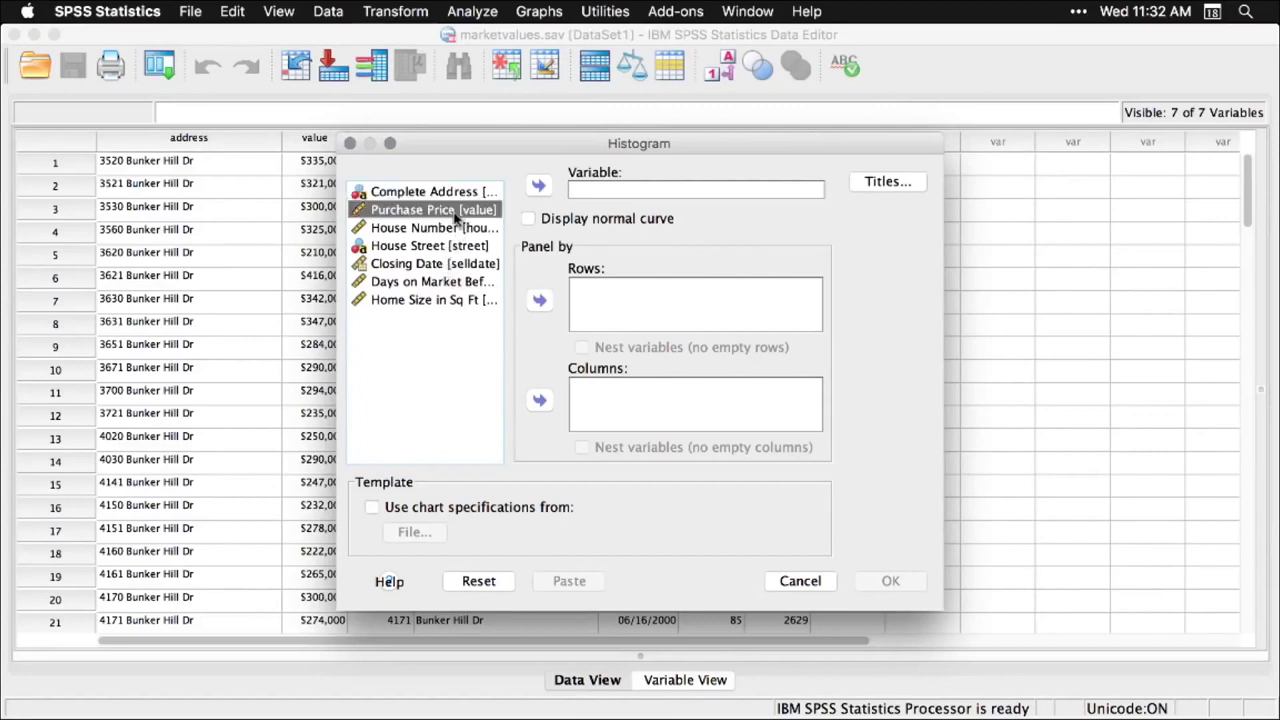
click(540, 188)
click(528, 218)
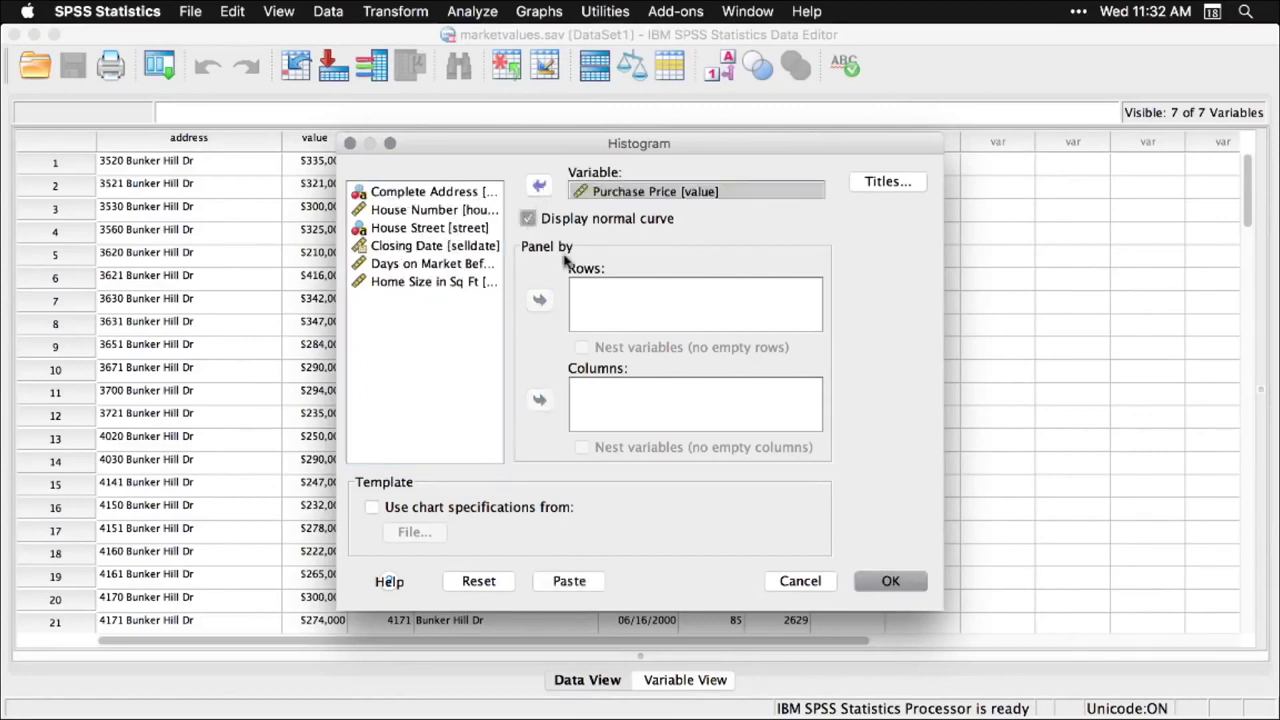
click(891, 581)
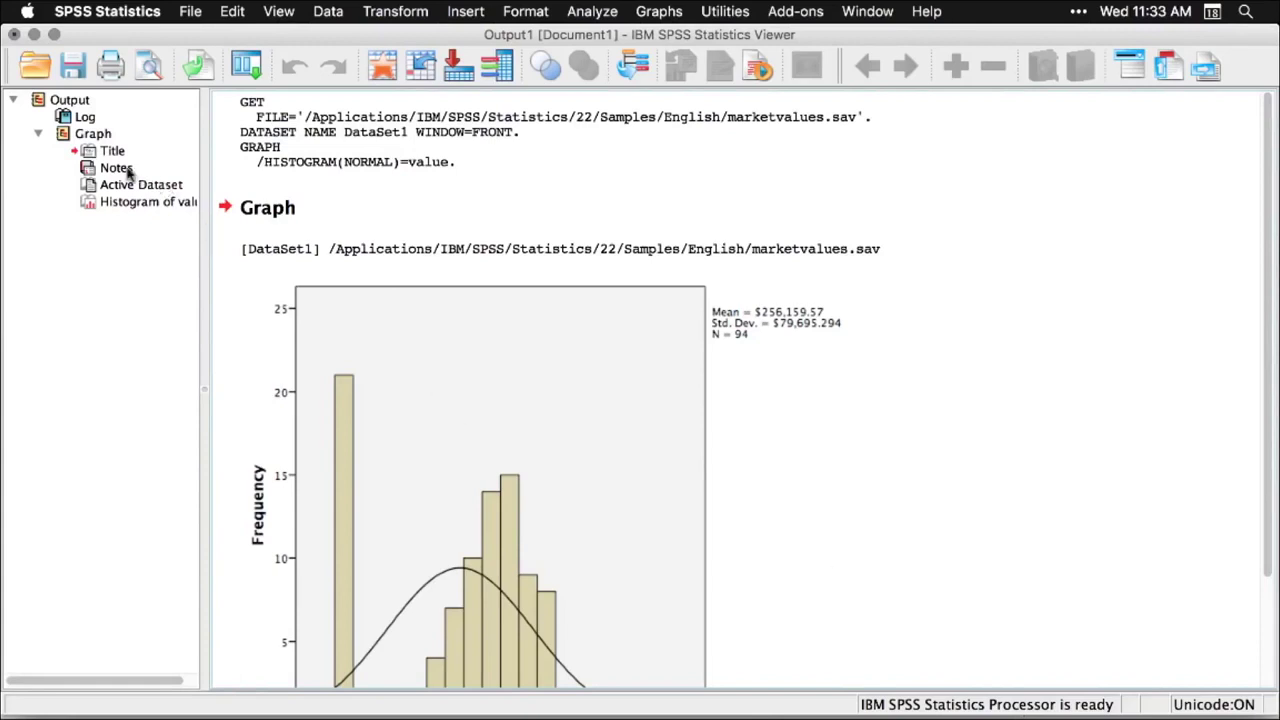
- Look through the output's command log and the Purchase Price histogram with its normal curve and summary statistics
scroll(128, 170, right, 2)
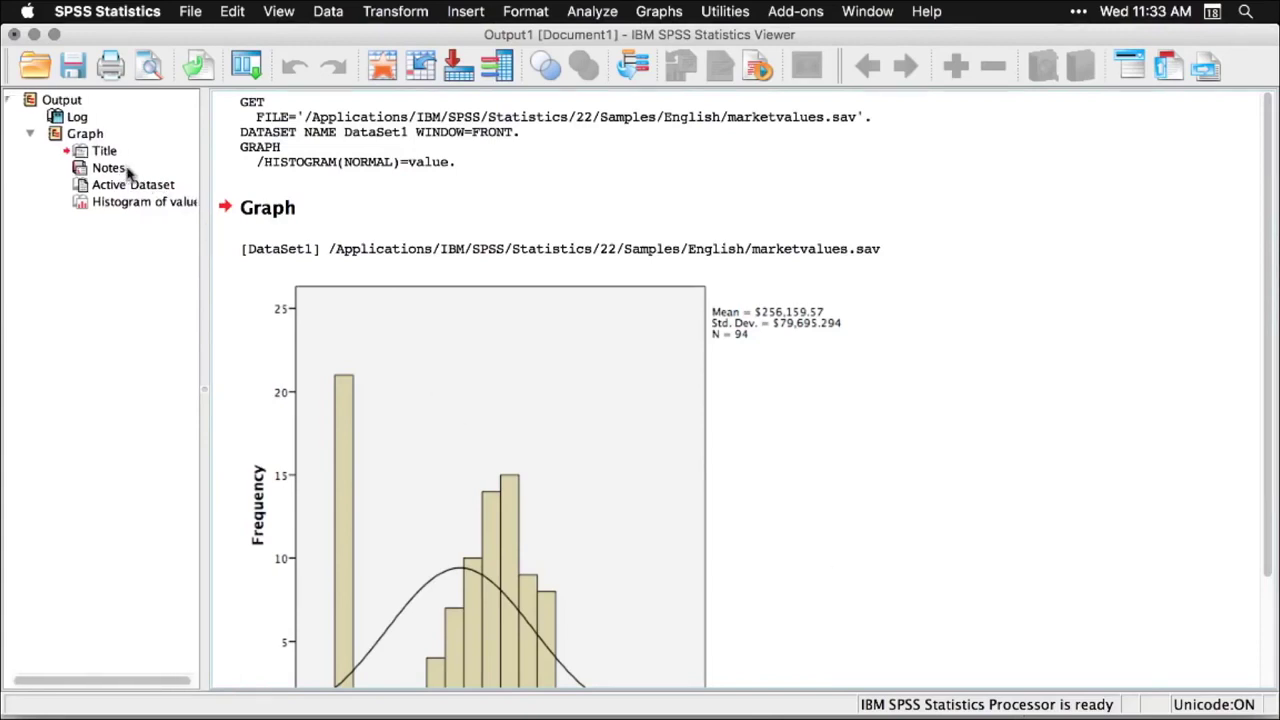
click(1090, 249)
click(915, 118)
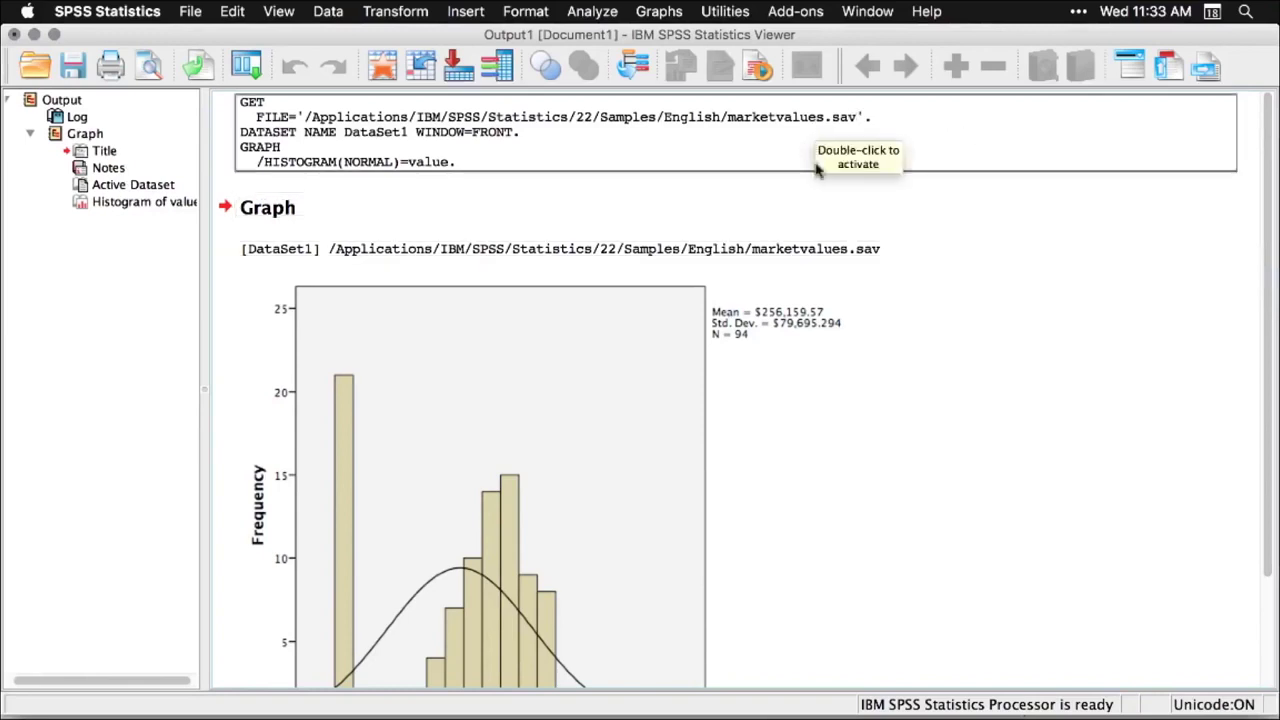
click(848, 208)
scroll(880, 363, down, 5)
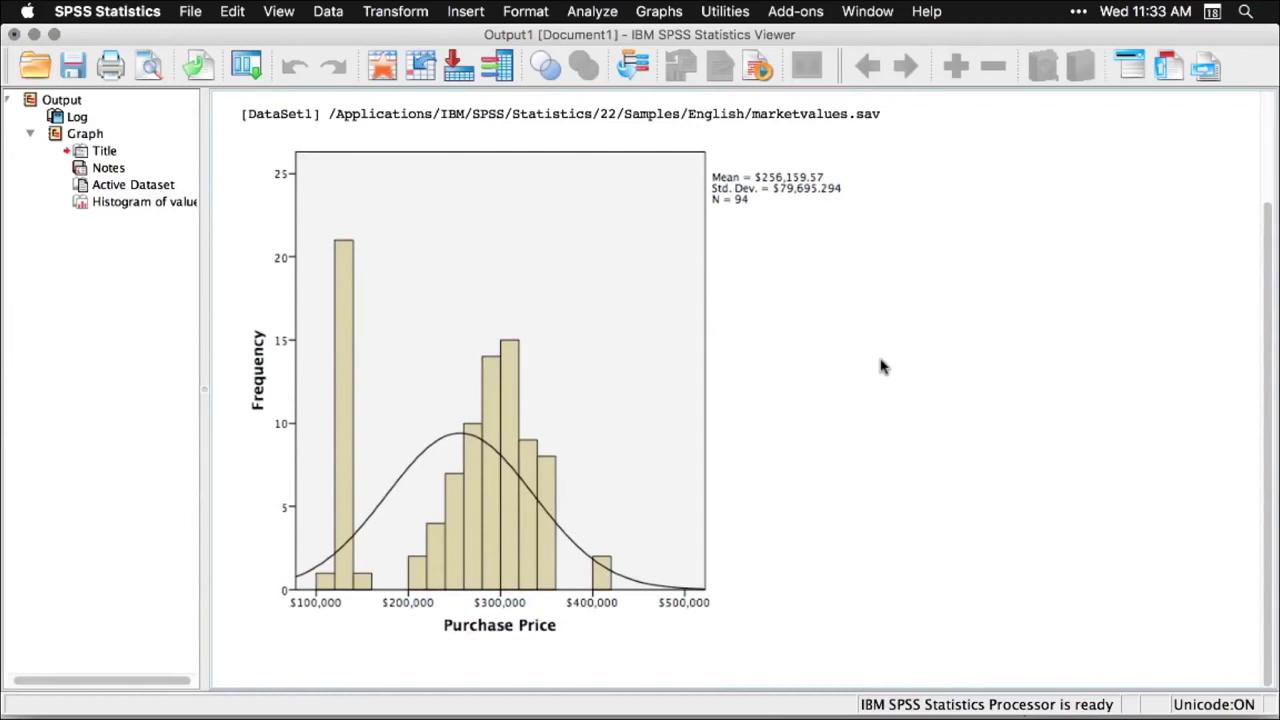
click(845, 352)
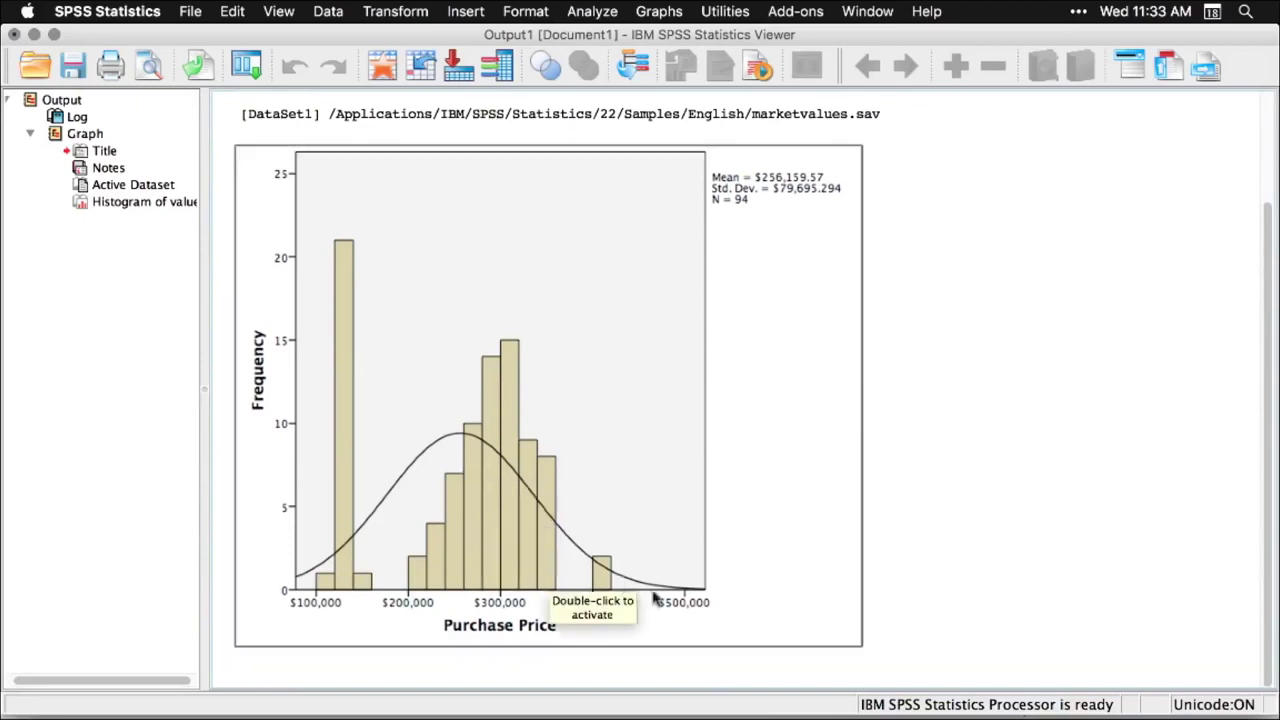
click(1000, 624)
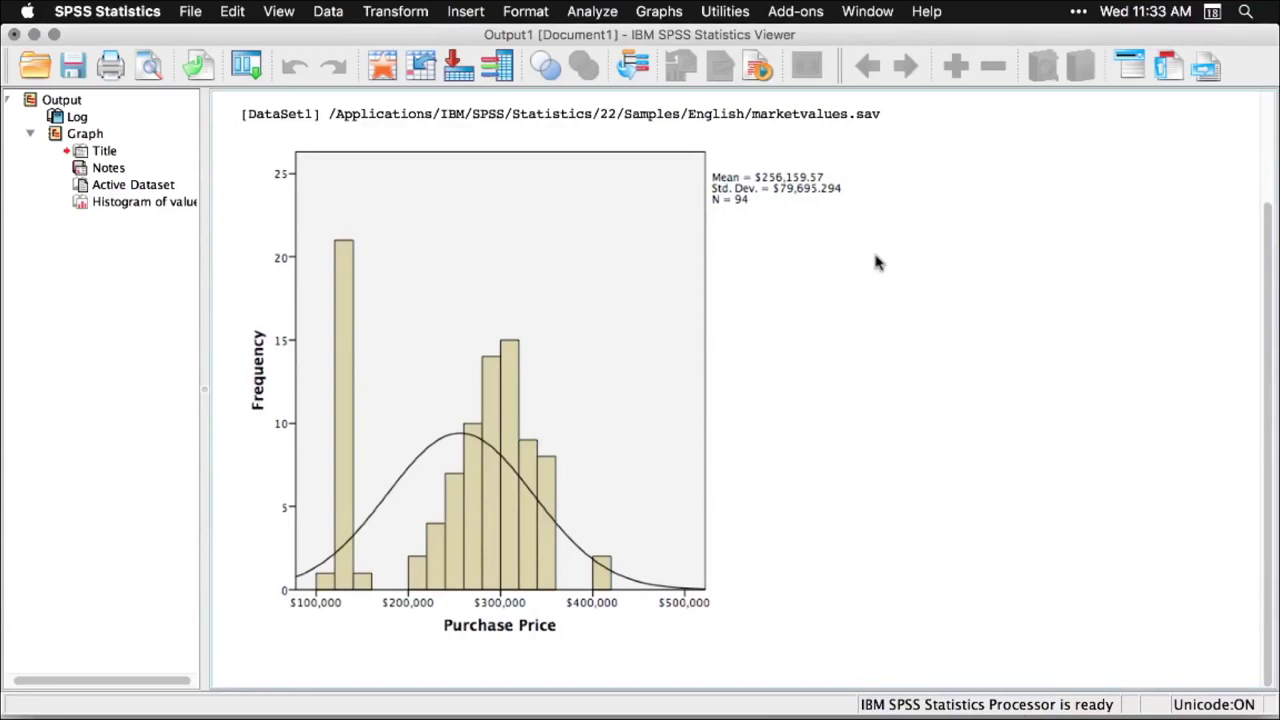
- Return to the marketvalues.sav data and run an Explore analysis with Purchase Price [value] as the dependent variable, displaying both statistics and plots
key(super+grave)
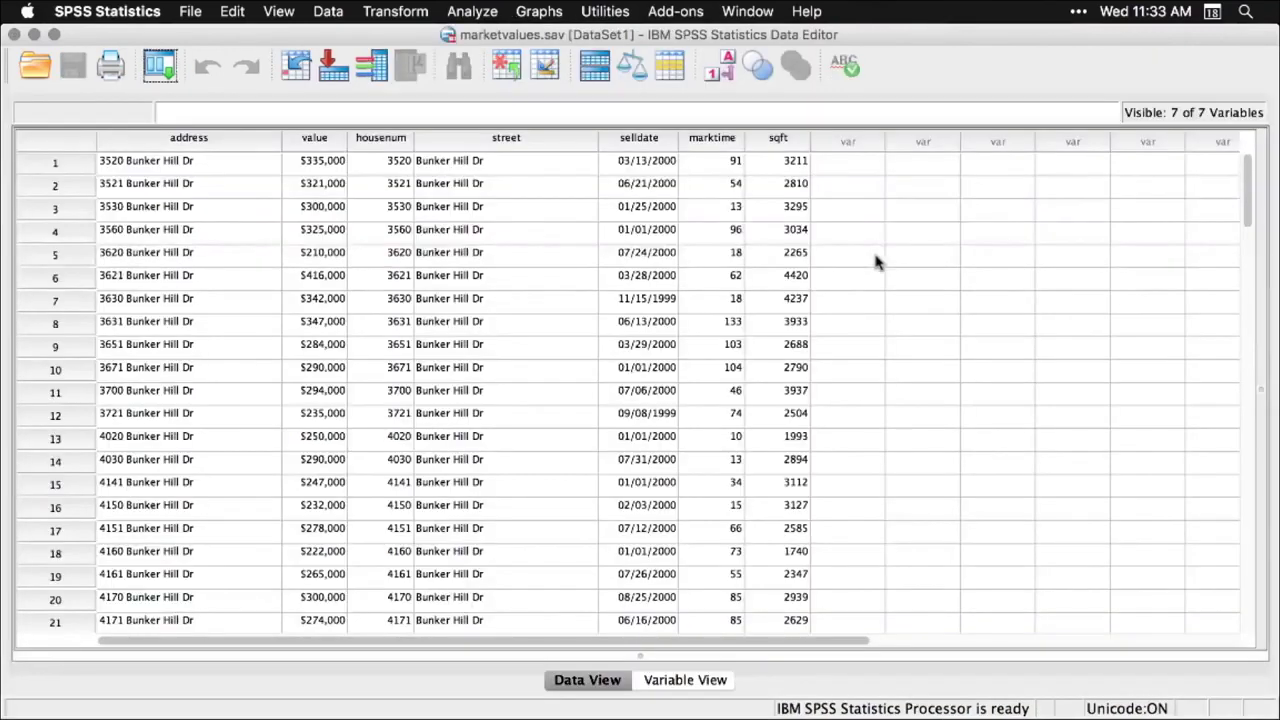
click(480, 12)
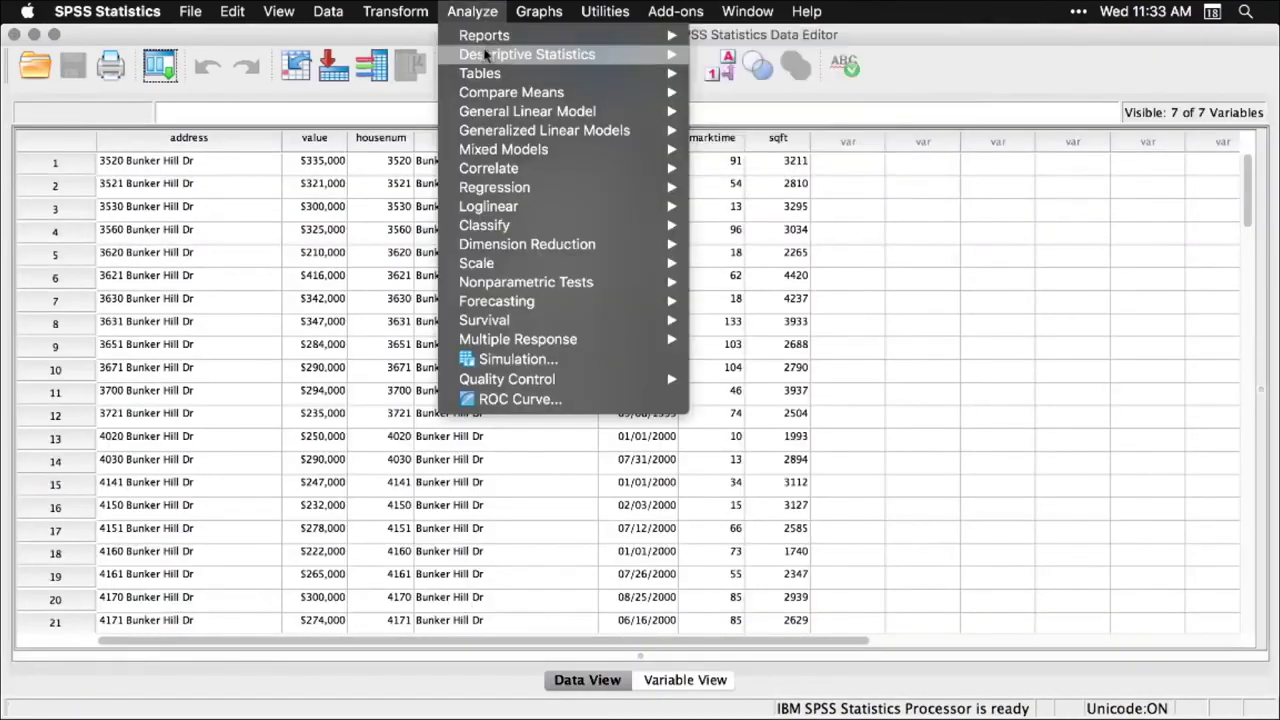
mouse_move(485, 57)
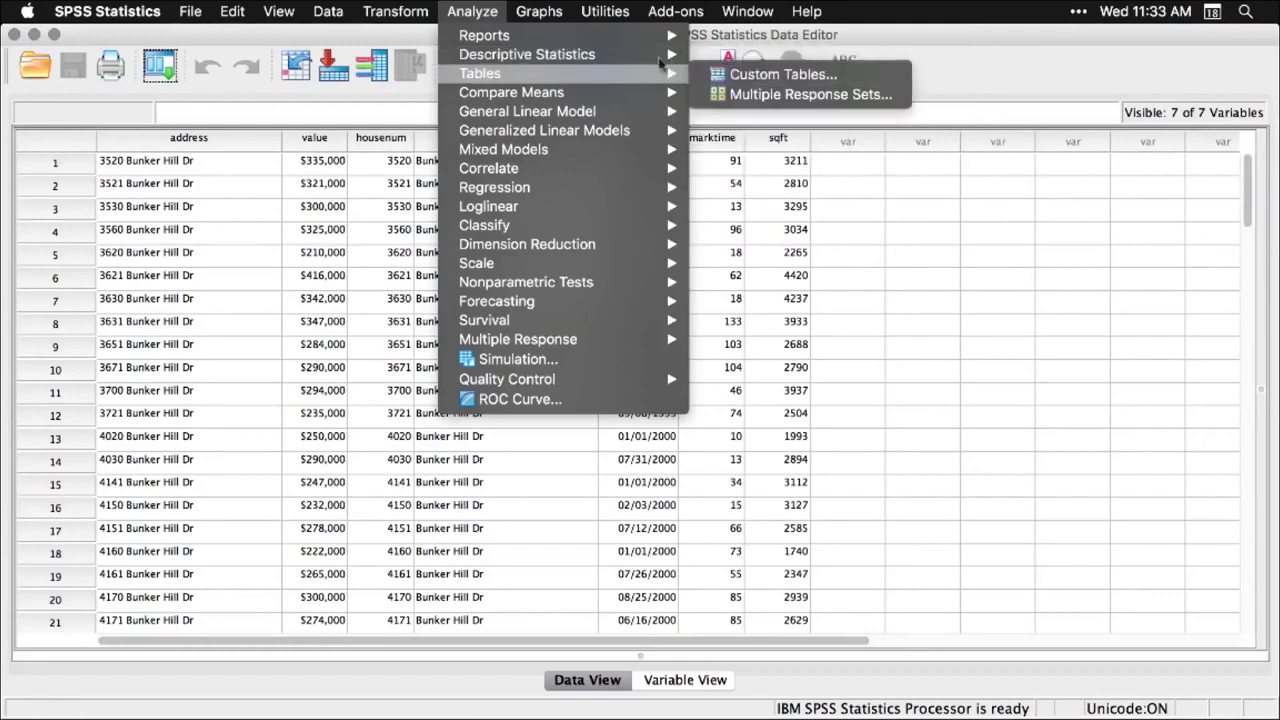
click(757, 95)
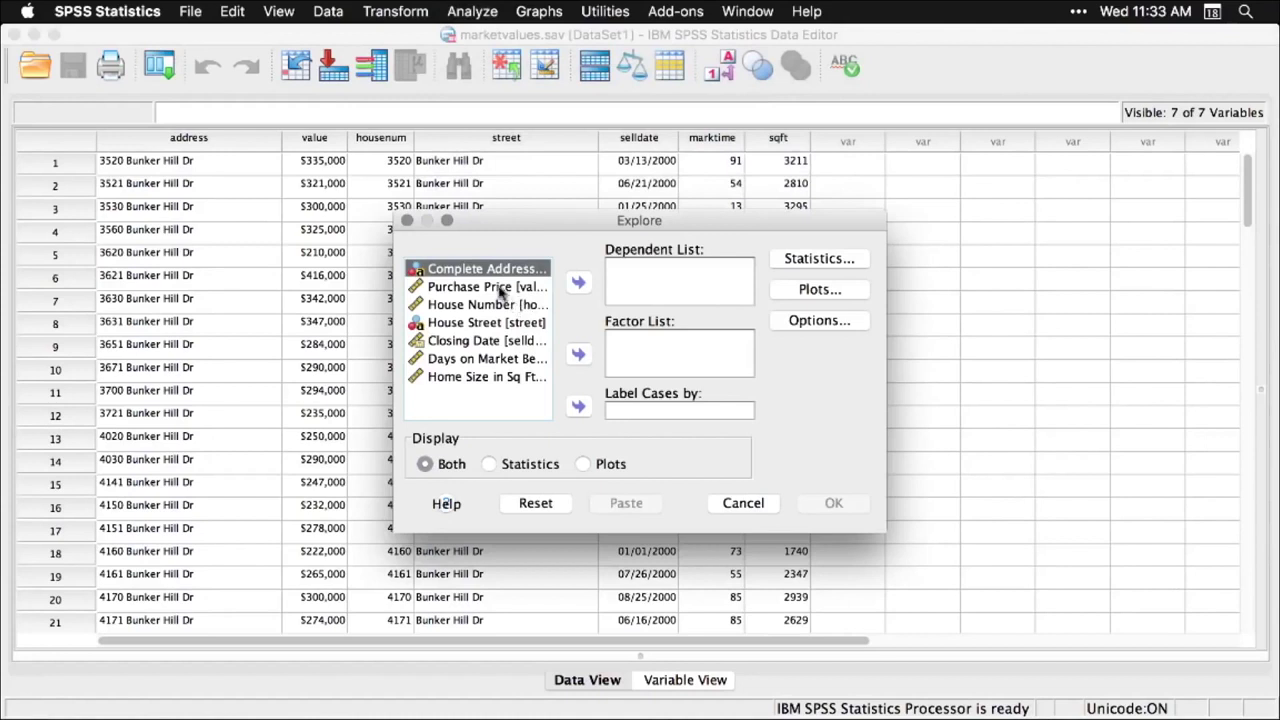
click(503, 289)
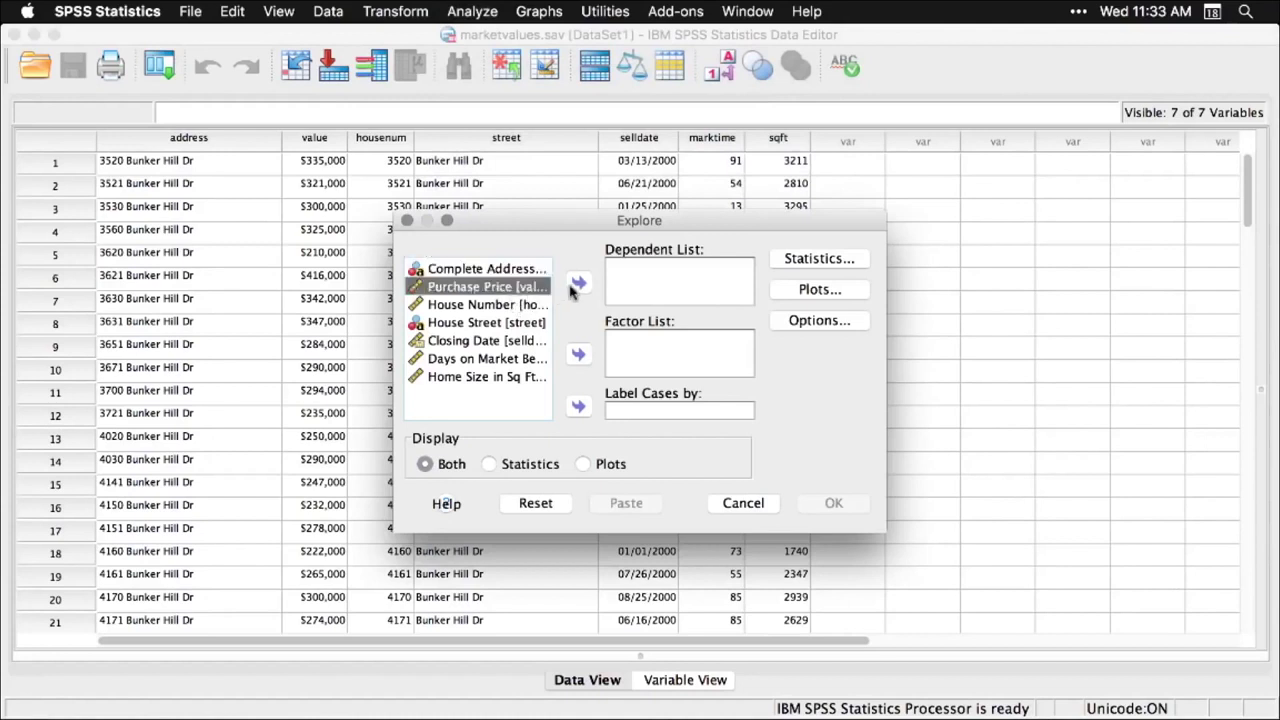
click(578, 284)
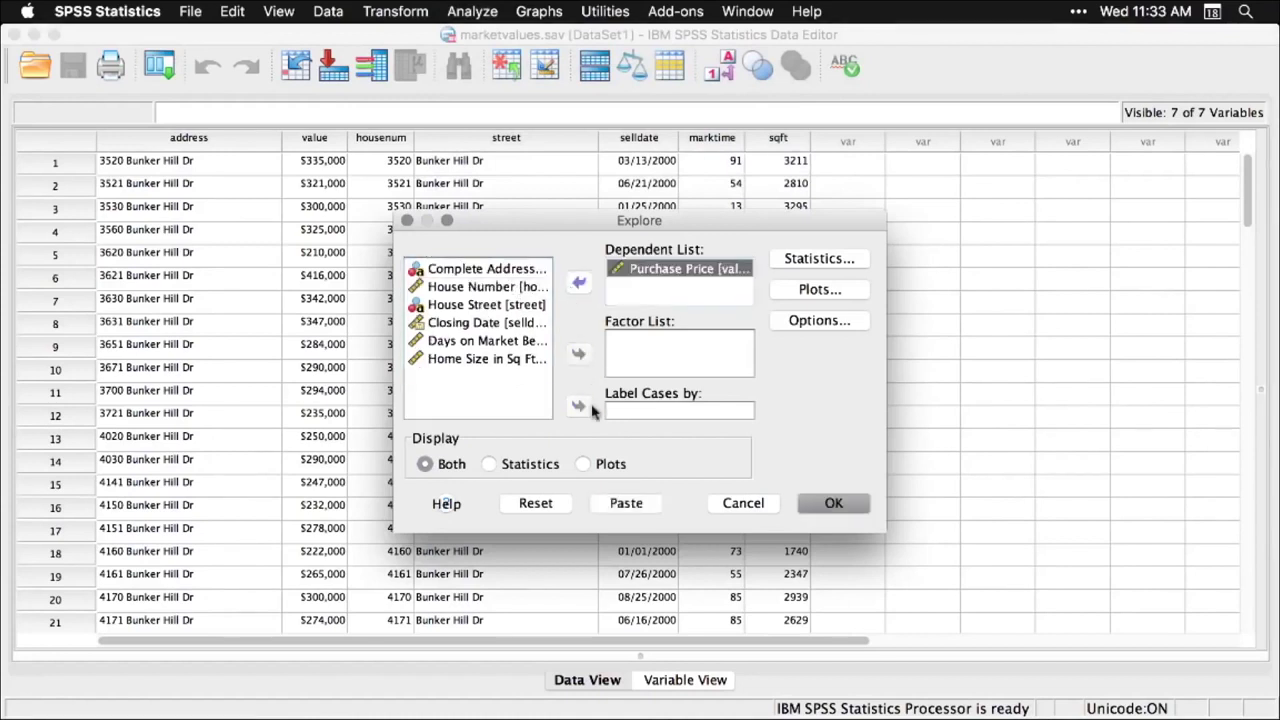
click(833, 505)
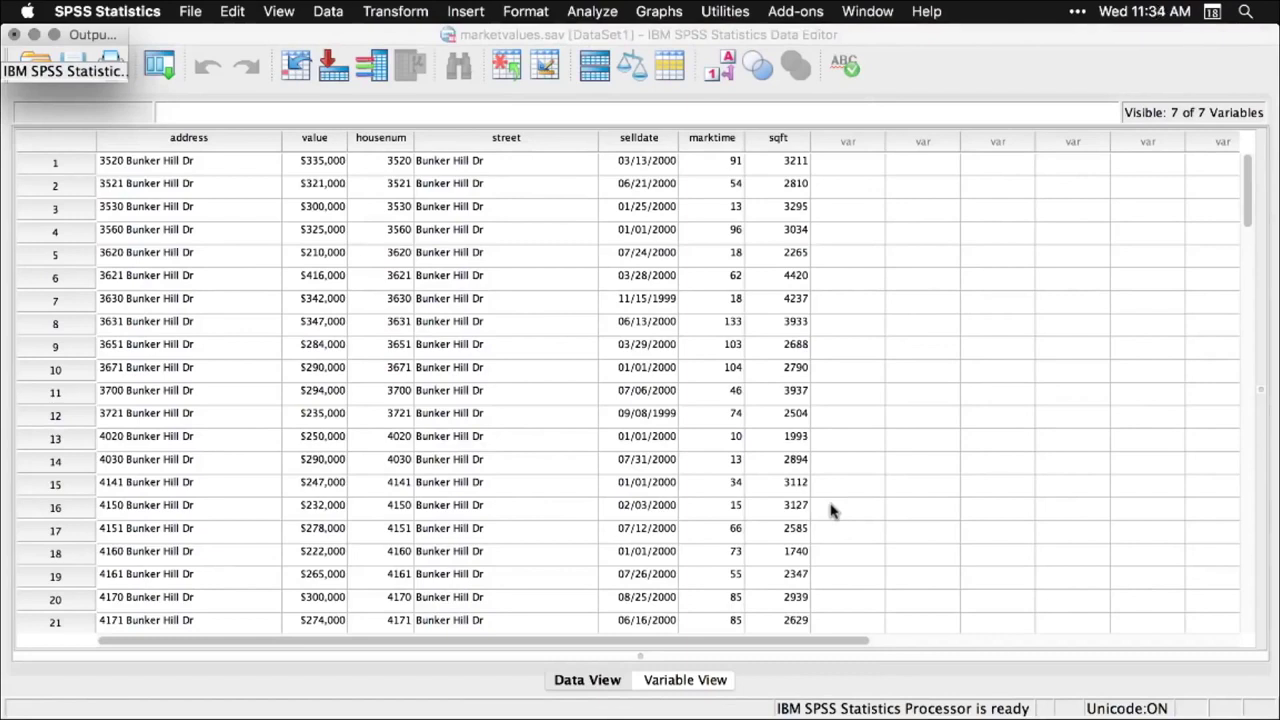
- Review the Explore output for Purchase Price, from the case summary and descriptives to the stem-and-leaf plot and boxplot
scroll(830, 512, up, 15)
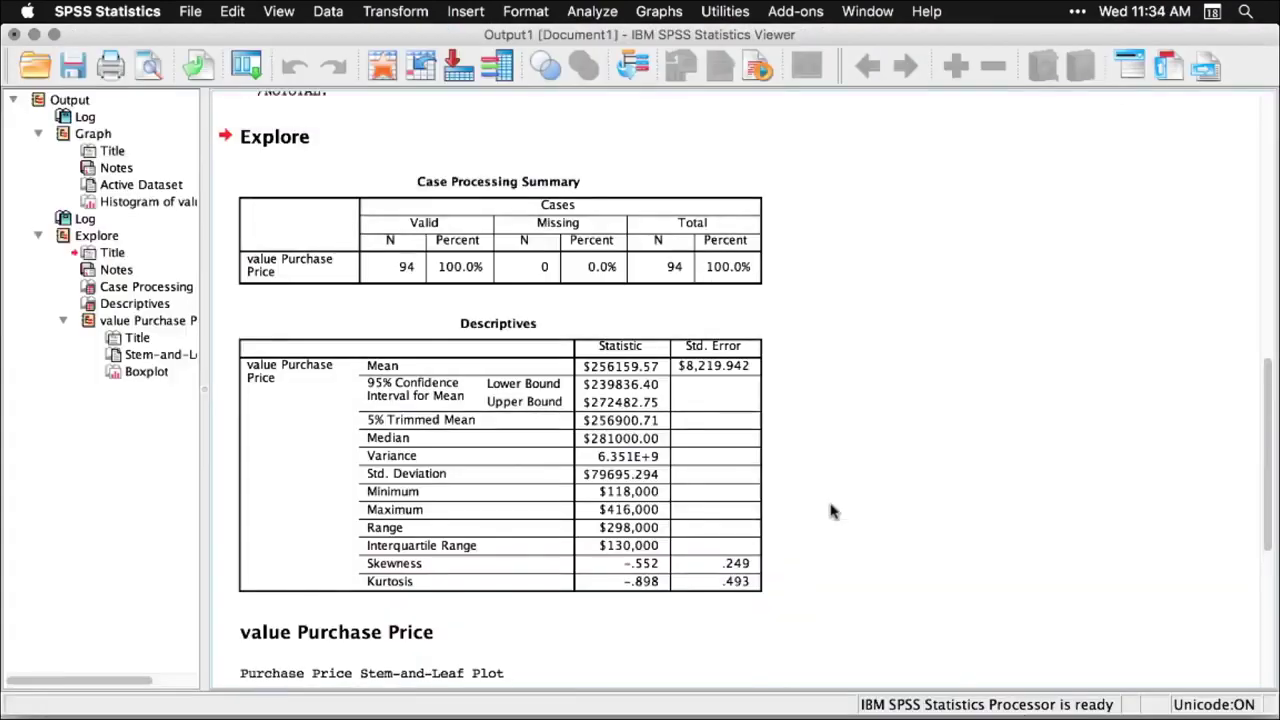
scroll(830, 512, down, 5)
scroll(830, 512, down, 10)
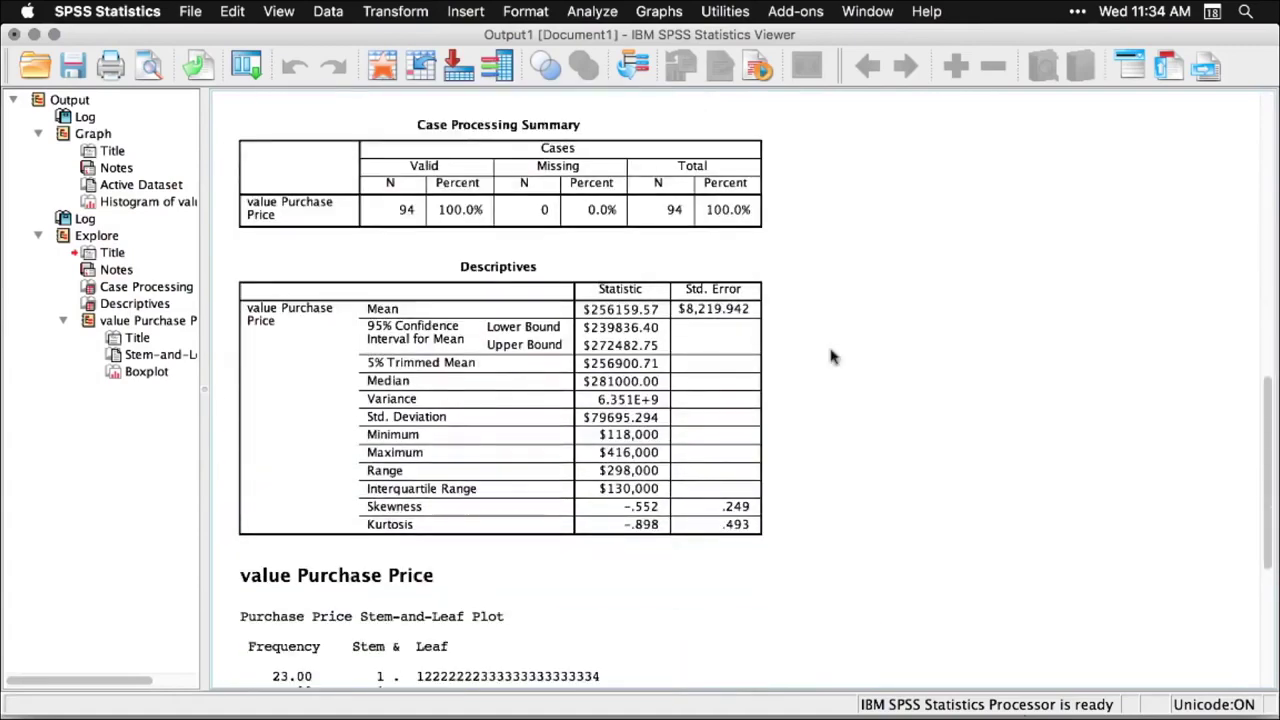
scroll(811, 245, down, 15)
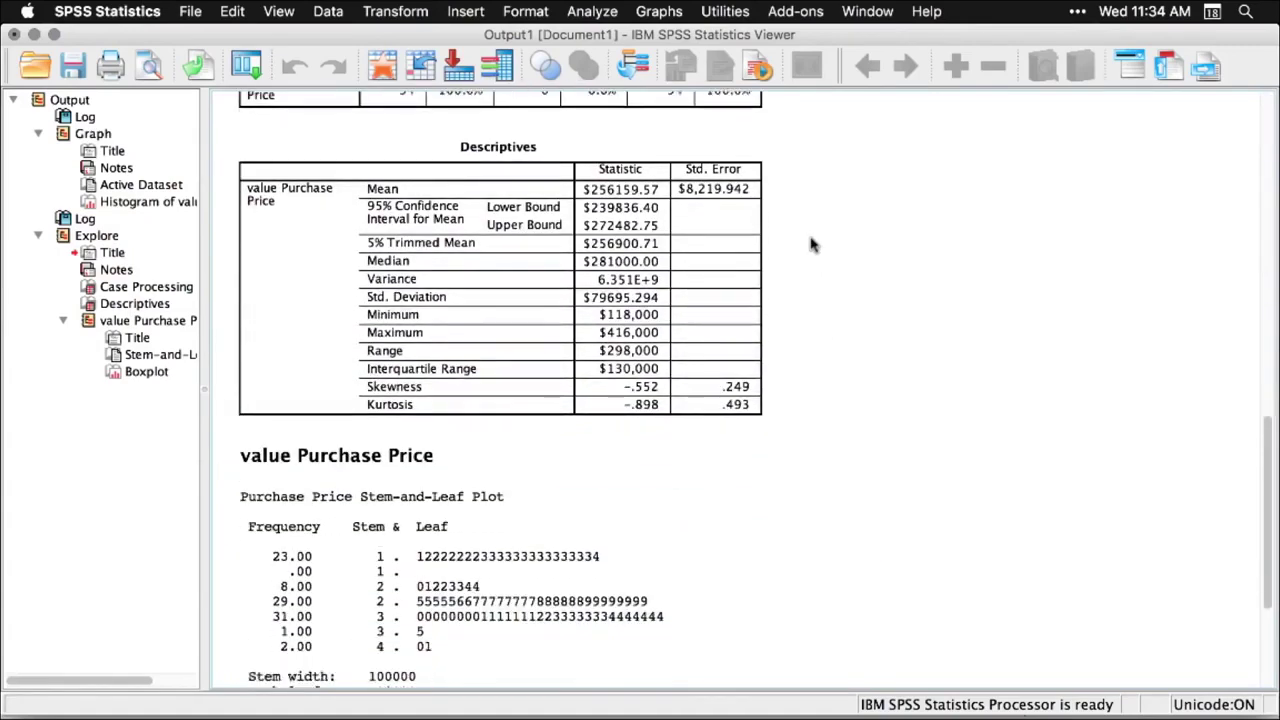
scroll(811, 245, down, 10)
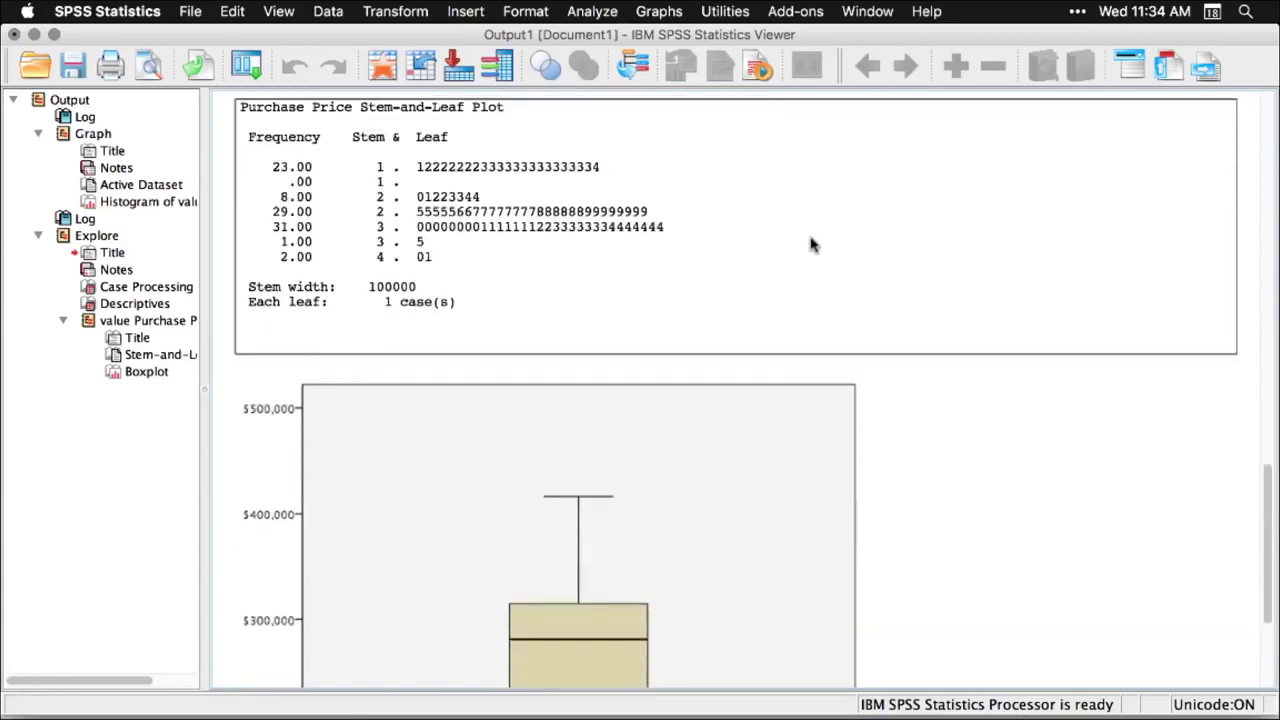
click(1063, 353)
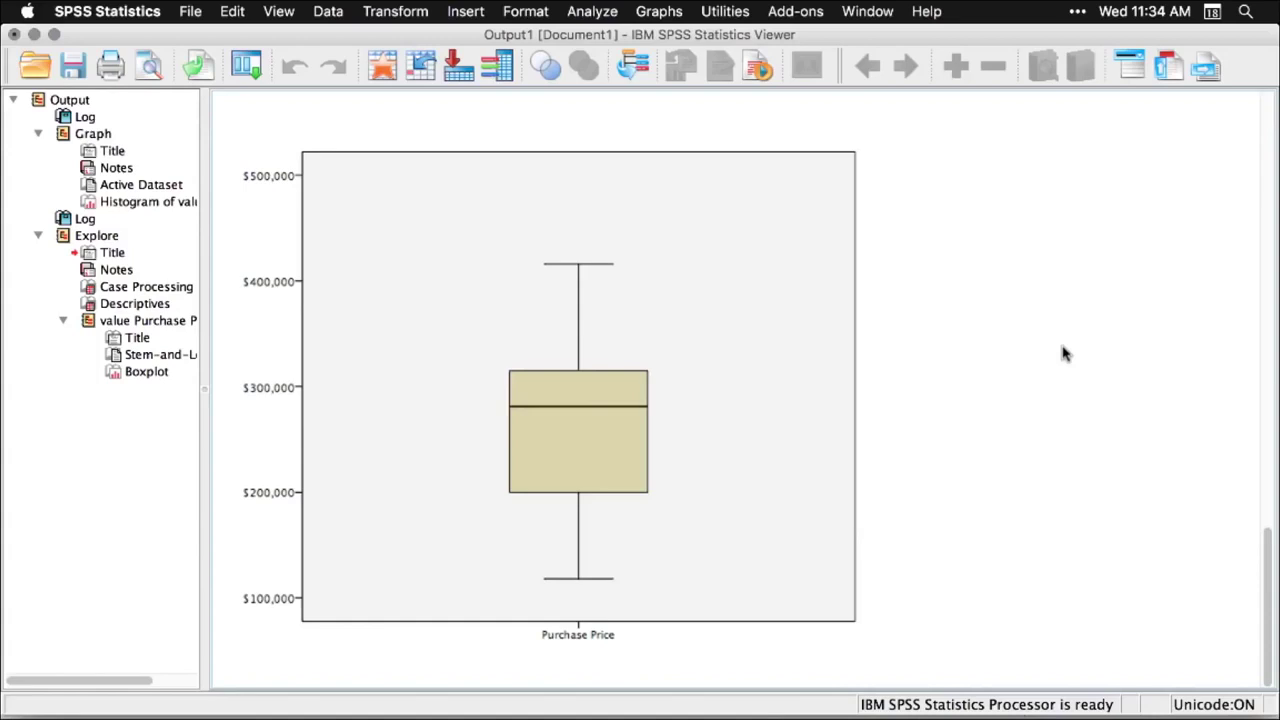
- Go back through the output and examine the logged GRAPH and EXAMINE command syntax behind the histogram and Explore results
scroll(1063, 353, up, 15)
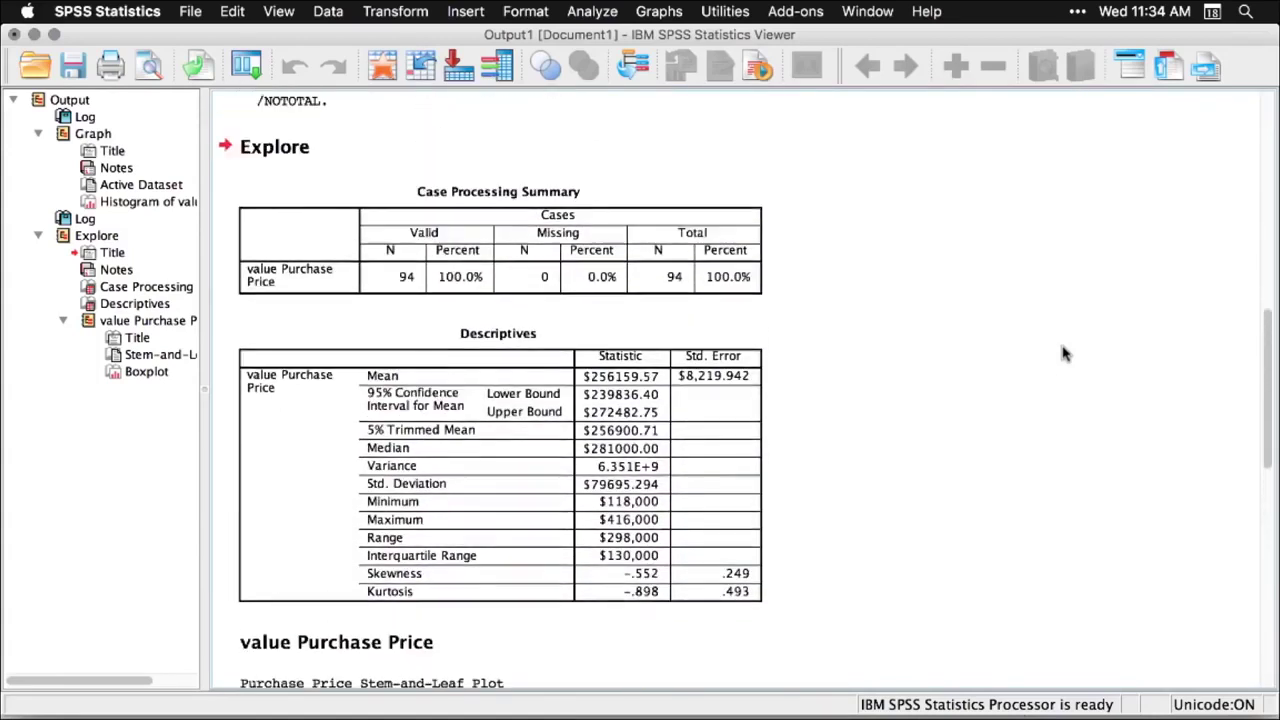
scroll(1063, 353, up, 10)
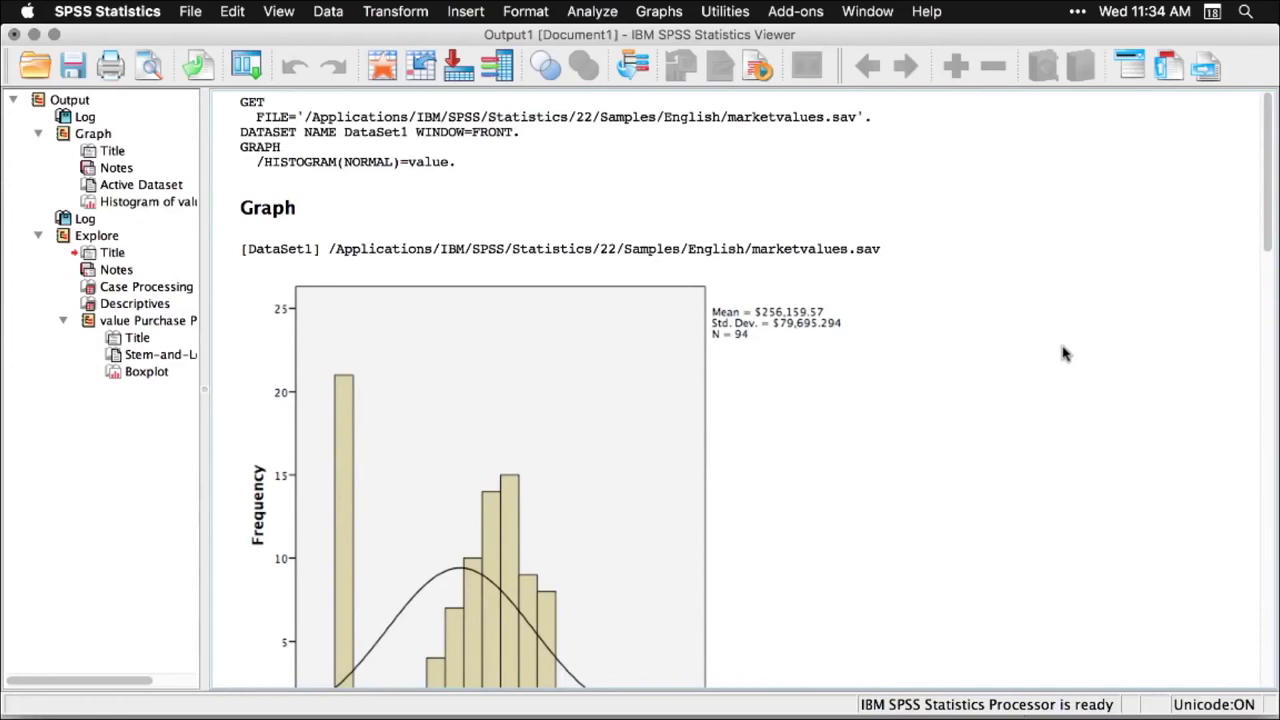
click(482, 209)
click(446, 164)
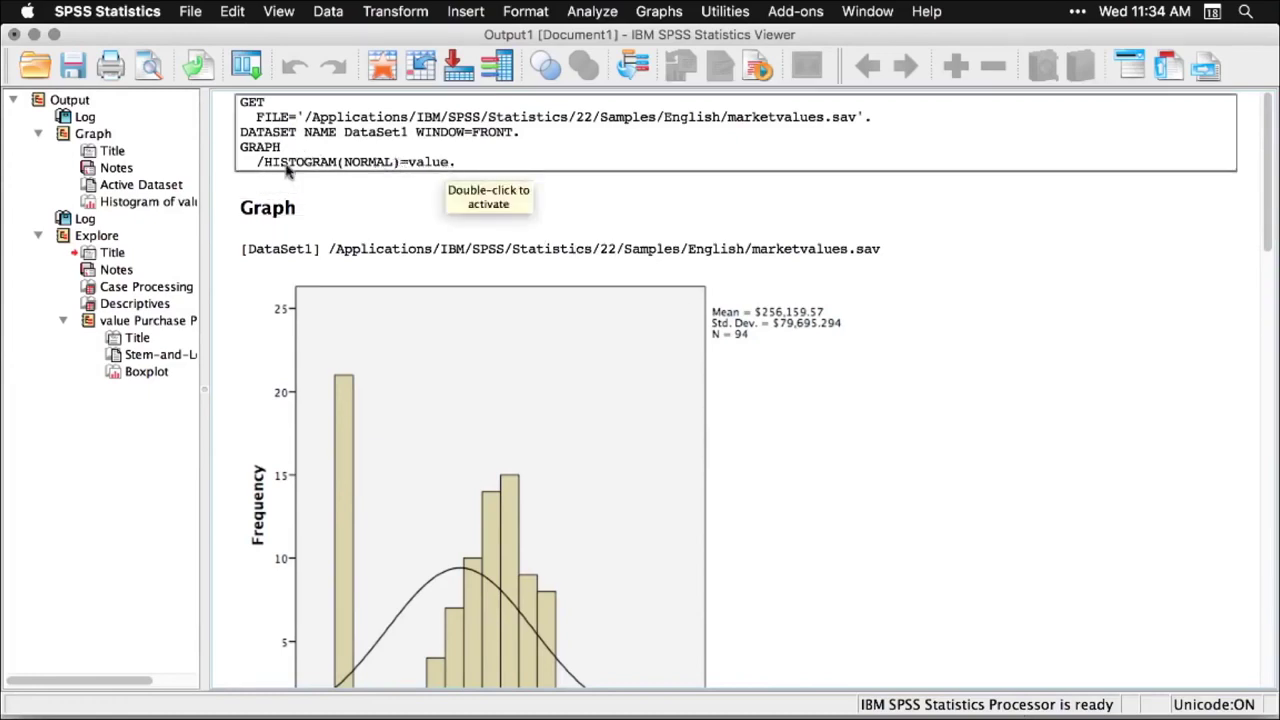
click(980, 435)
scroll(980, 435, down, 10)
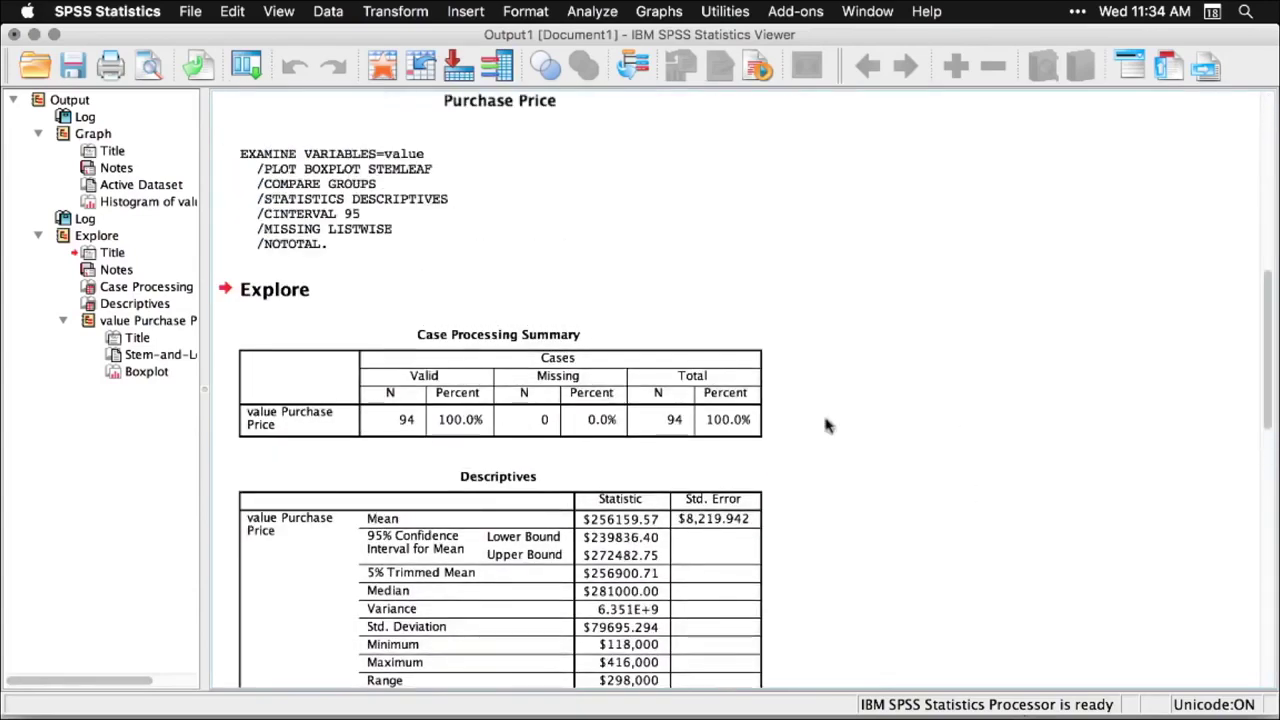
click(372, 186)
click(970, 372)
- Create a new syntax file and collapse the error listing so the editing area fills the window
click(190, 12)
mouse_move(195, 35)
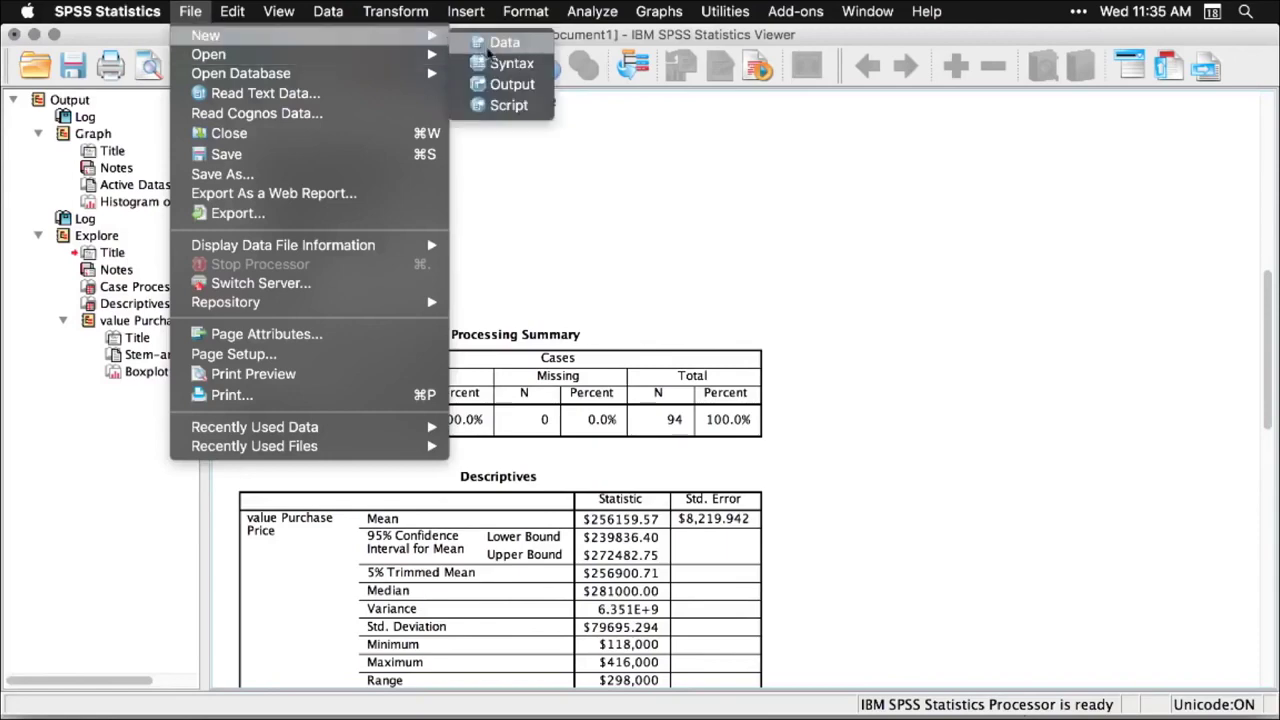
click(500, 64)
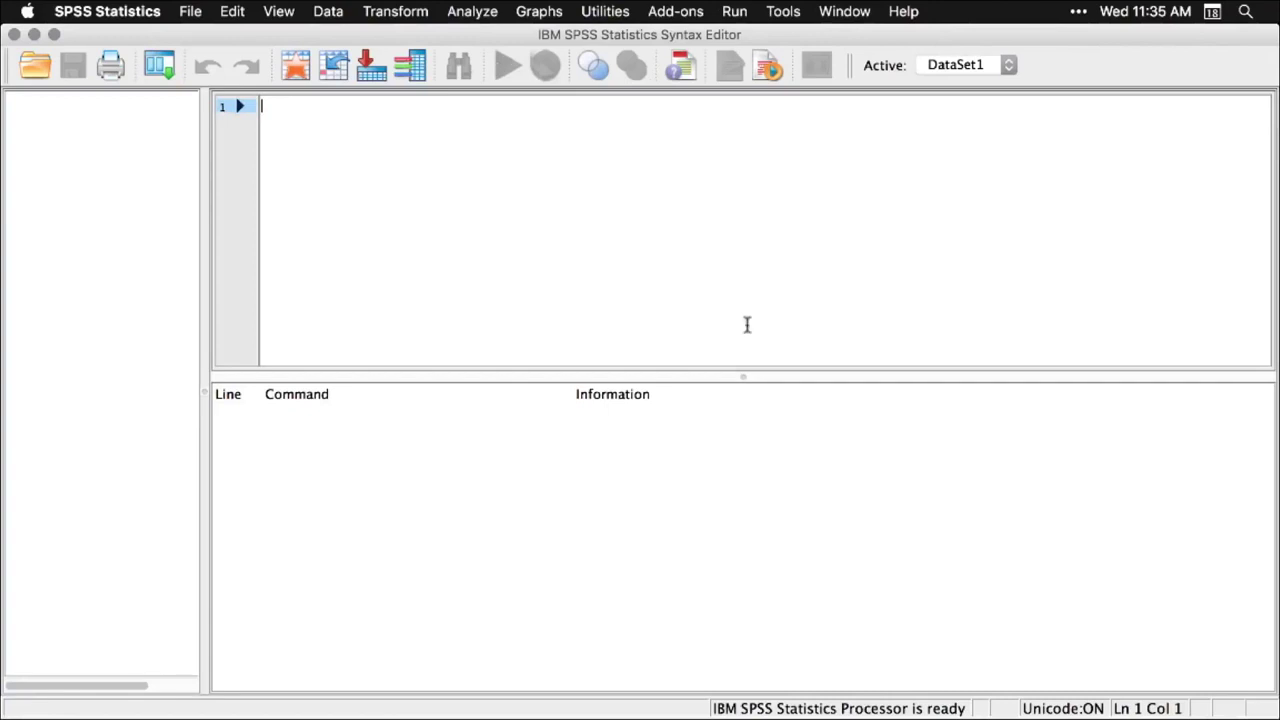
double_click(741, 377)
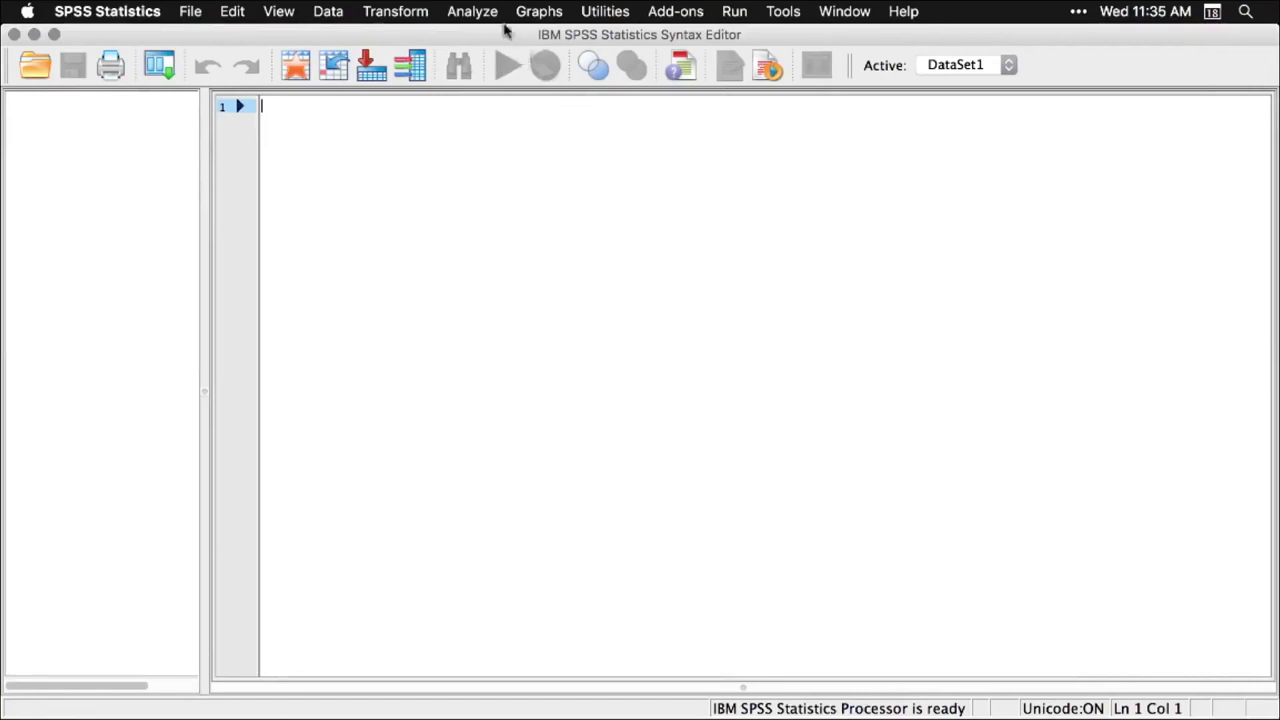
- Paste the Explore command for Purchase Price into the syntax file, keeping the existing dialog settings
click(472, 11)
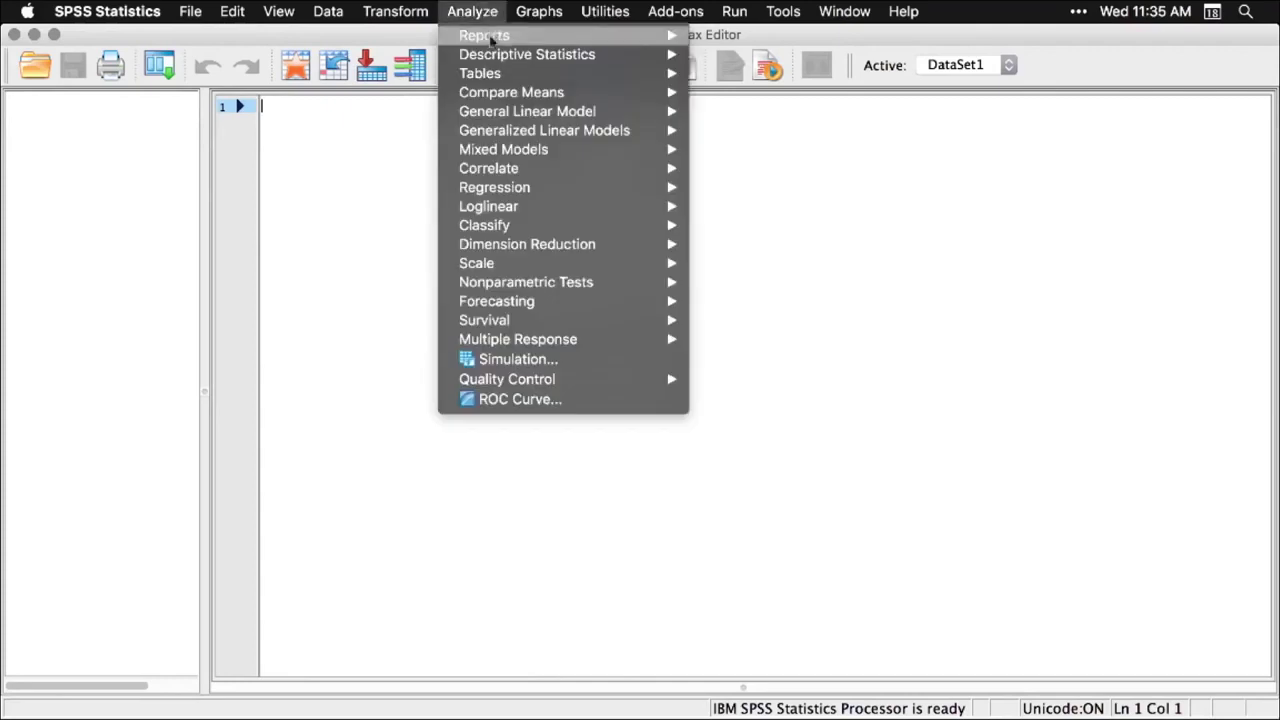
mouse_move(493, 58)
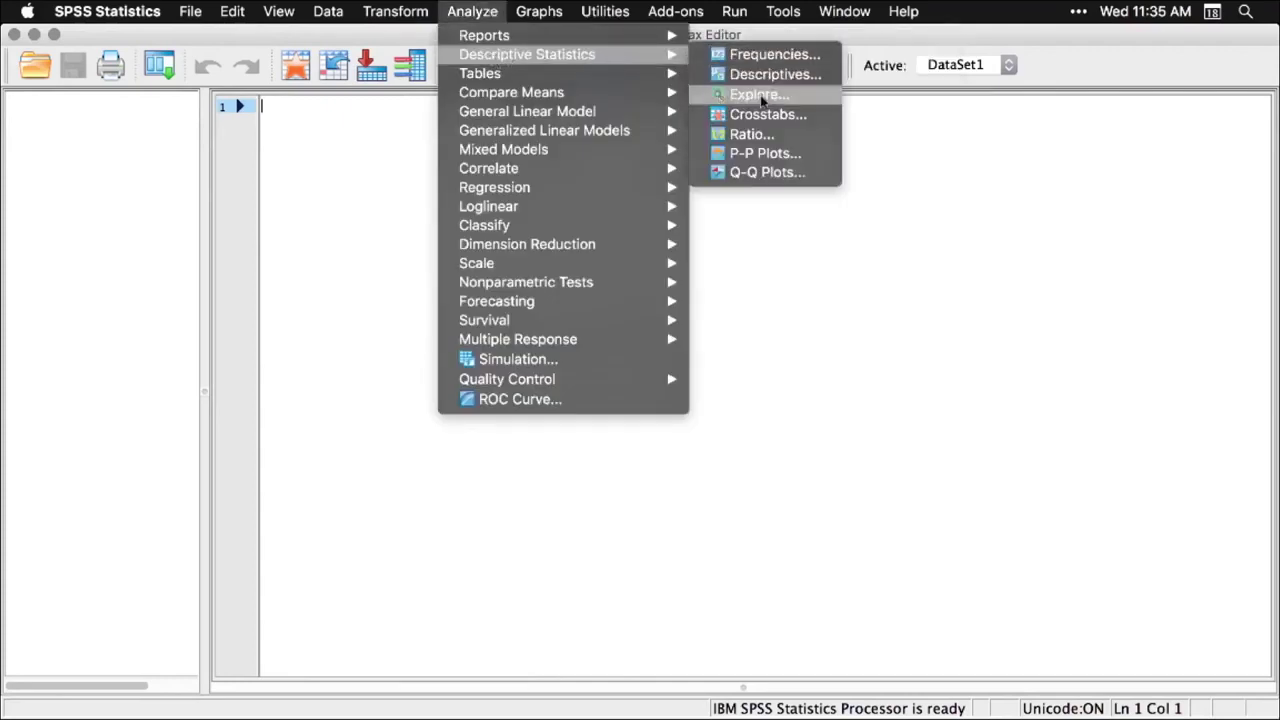
click(760, 100)
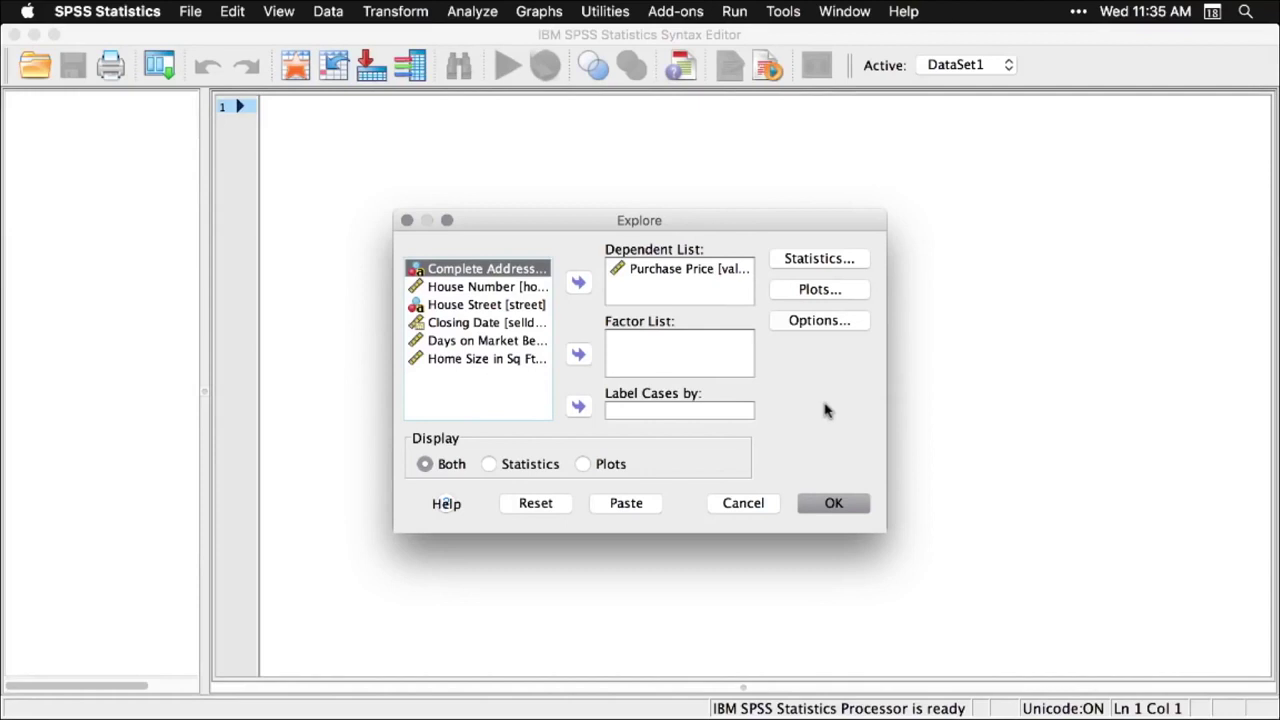
click(627, 504)
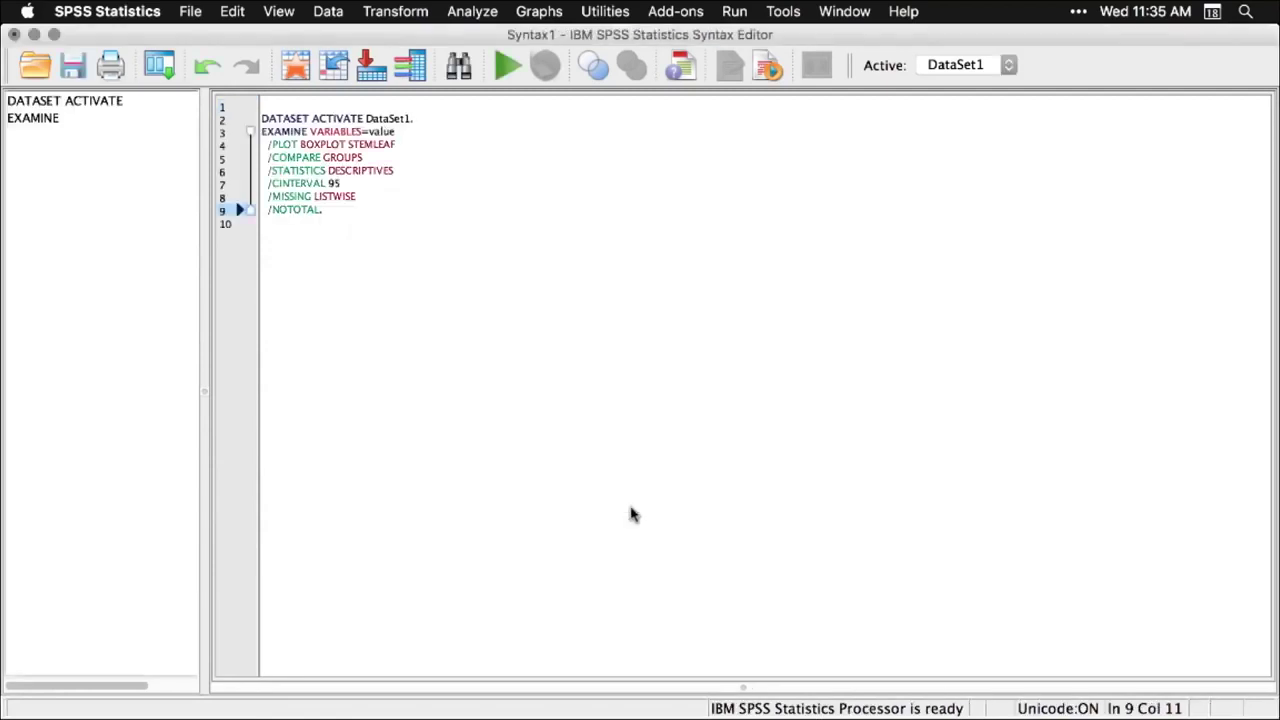
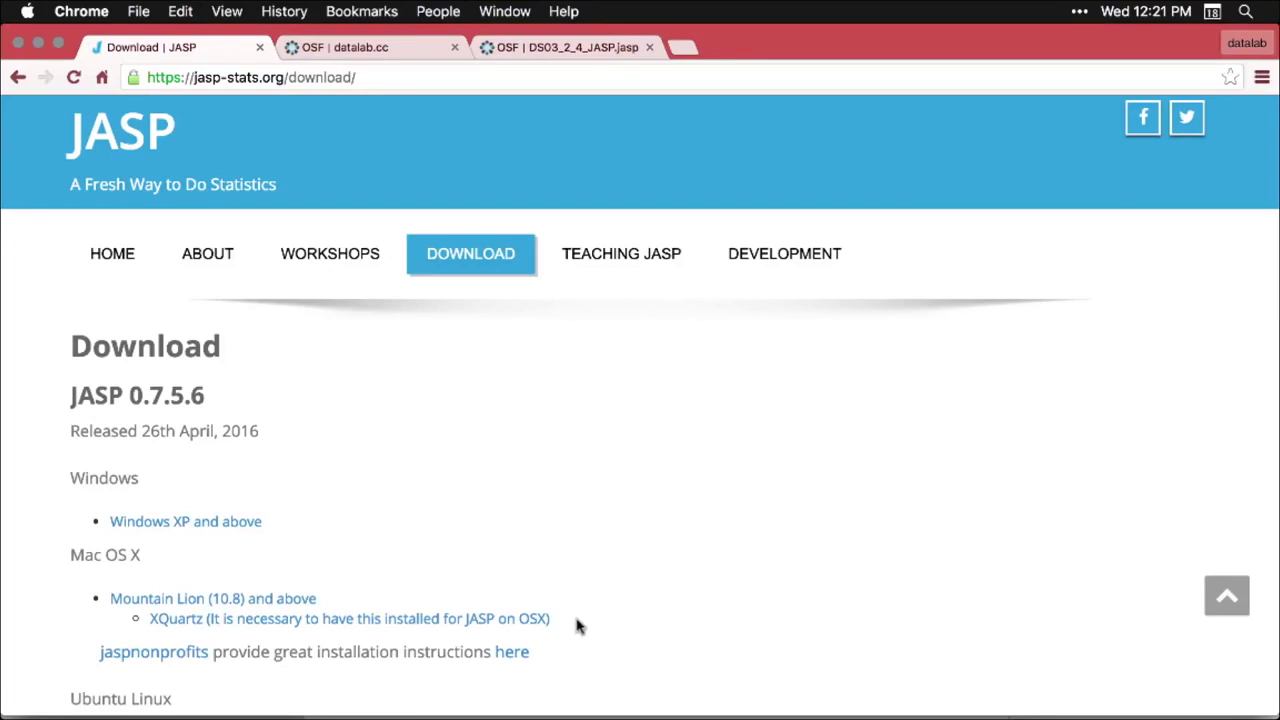
- Switch to JASP, open the example data set Big 5 (Dolan, Oort, Stoel & Wicherts, 2009) and narrow the data area slightly
scroll(577, 625, down, 5)
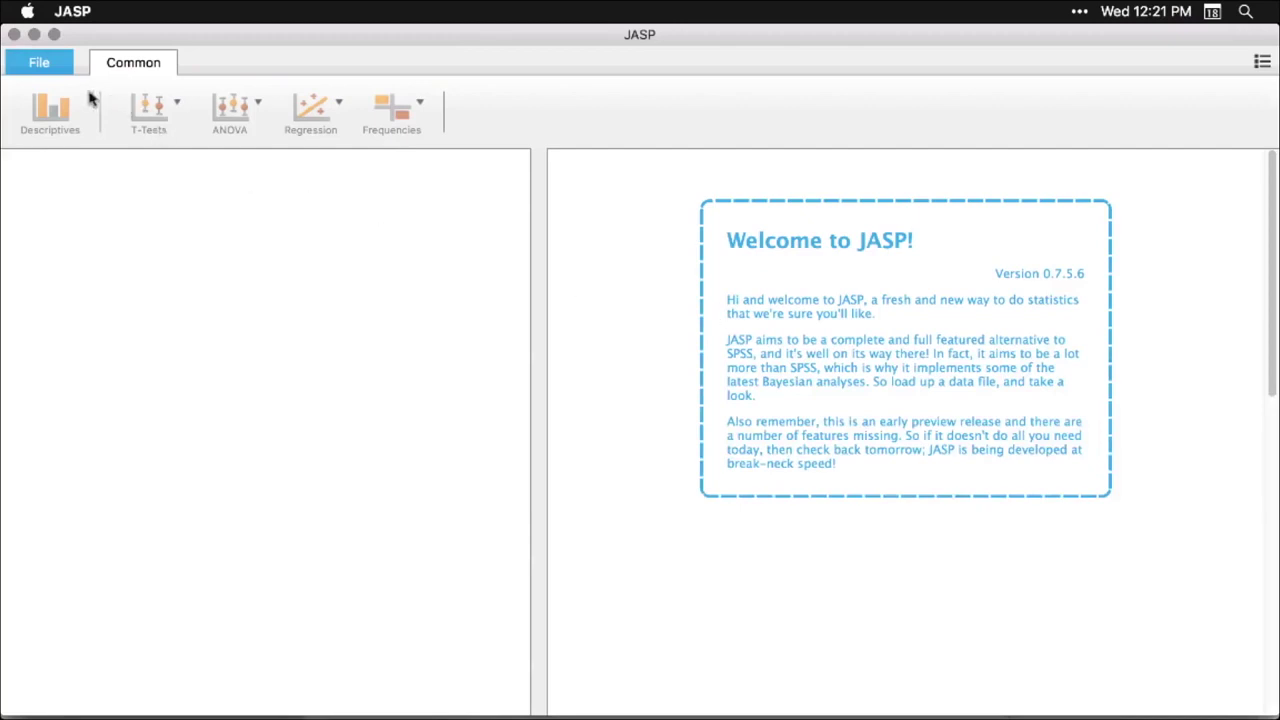
click(42, 64)
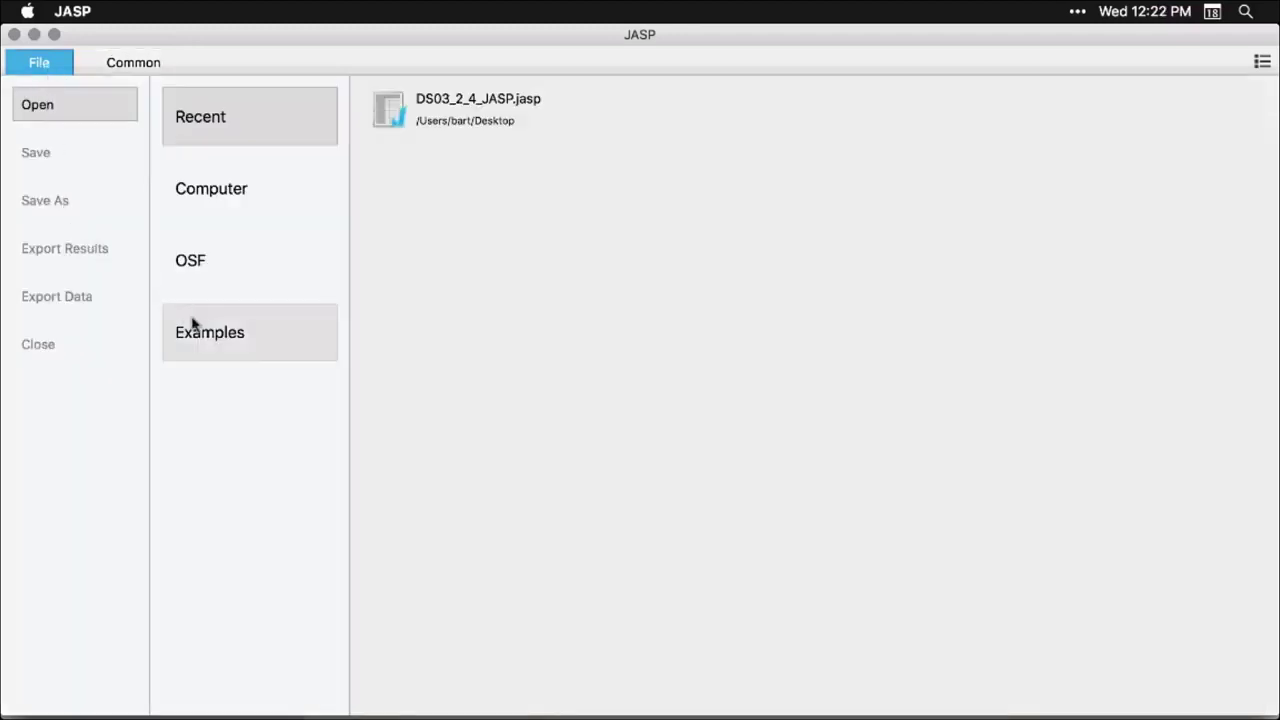
click(211, 339)
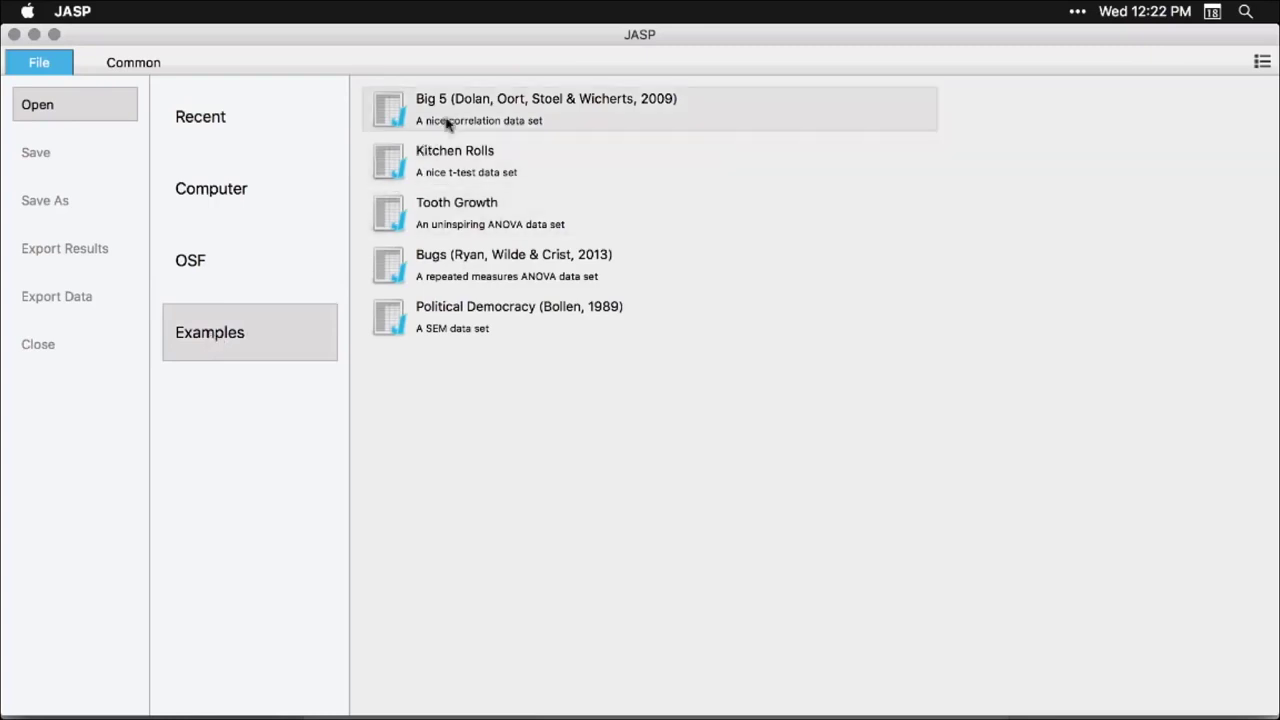
click(614, 124)
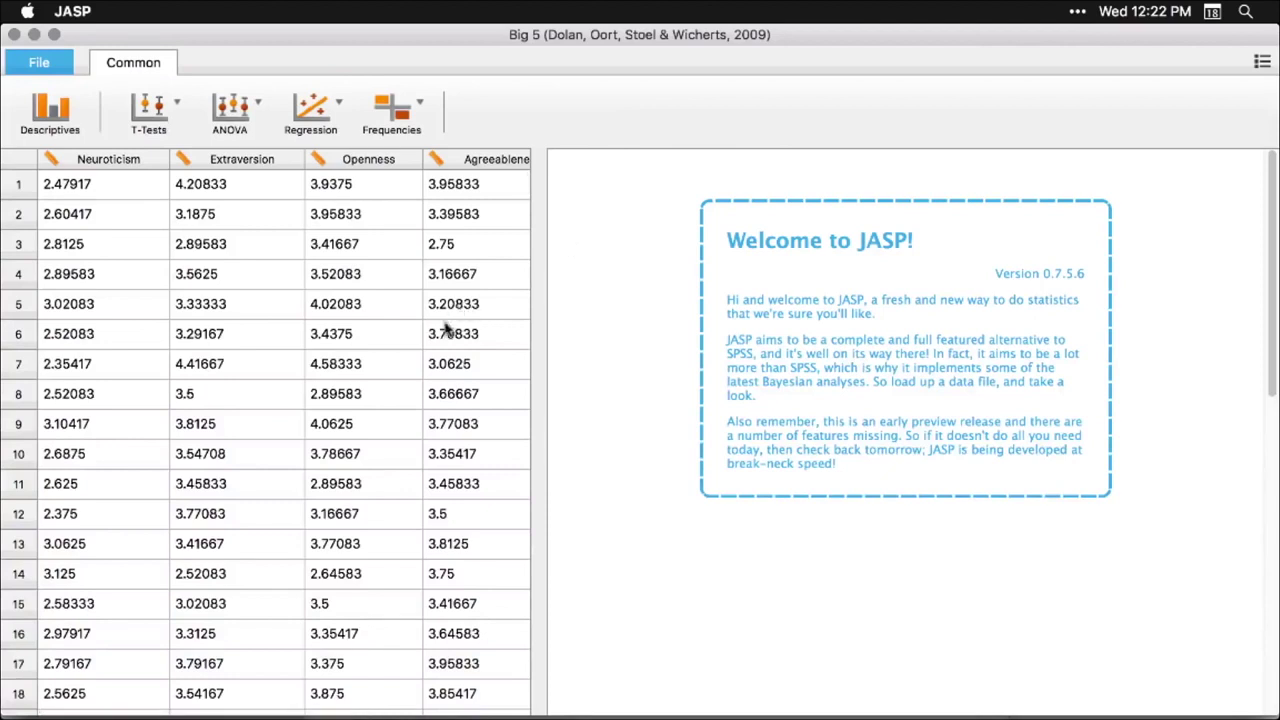
drag(537, 423, 478, 437)
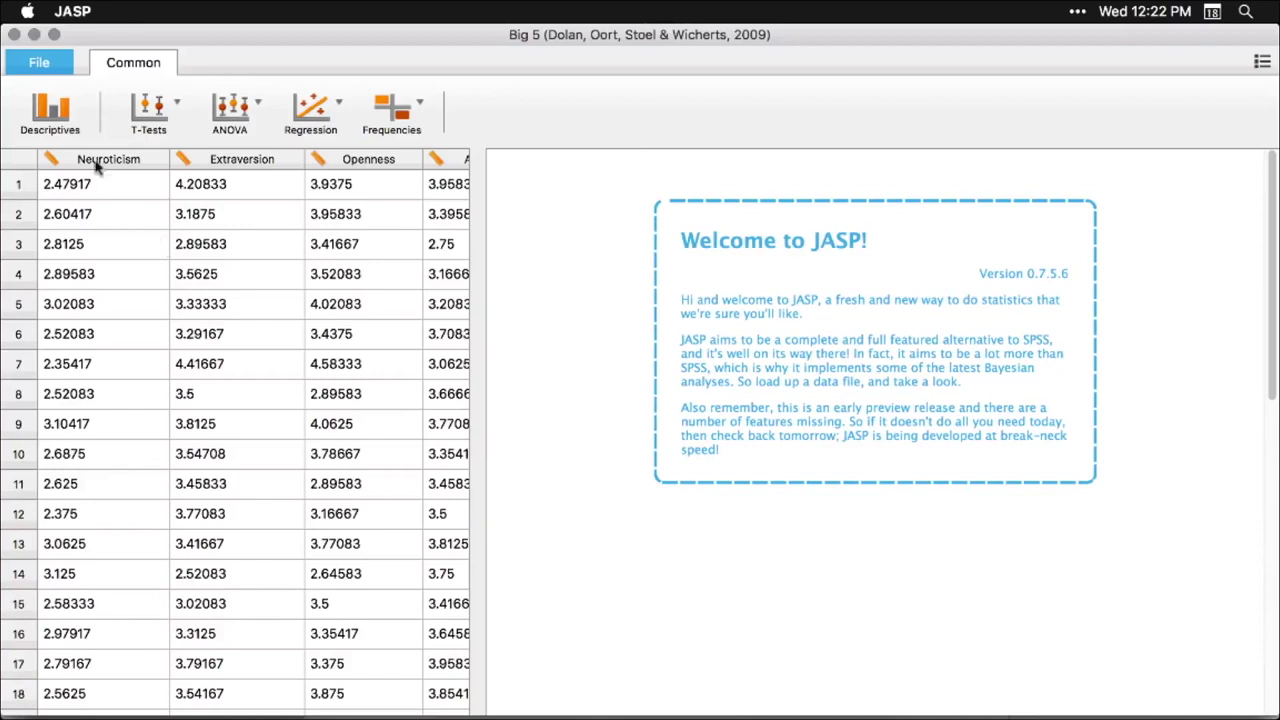
- Run a Descriptives analysis on all five variables, from Neuroticism through Conscientiousness
click(52, 113)
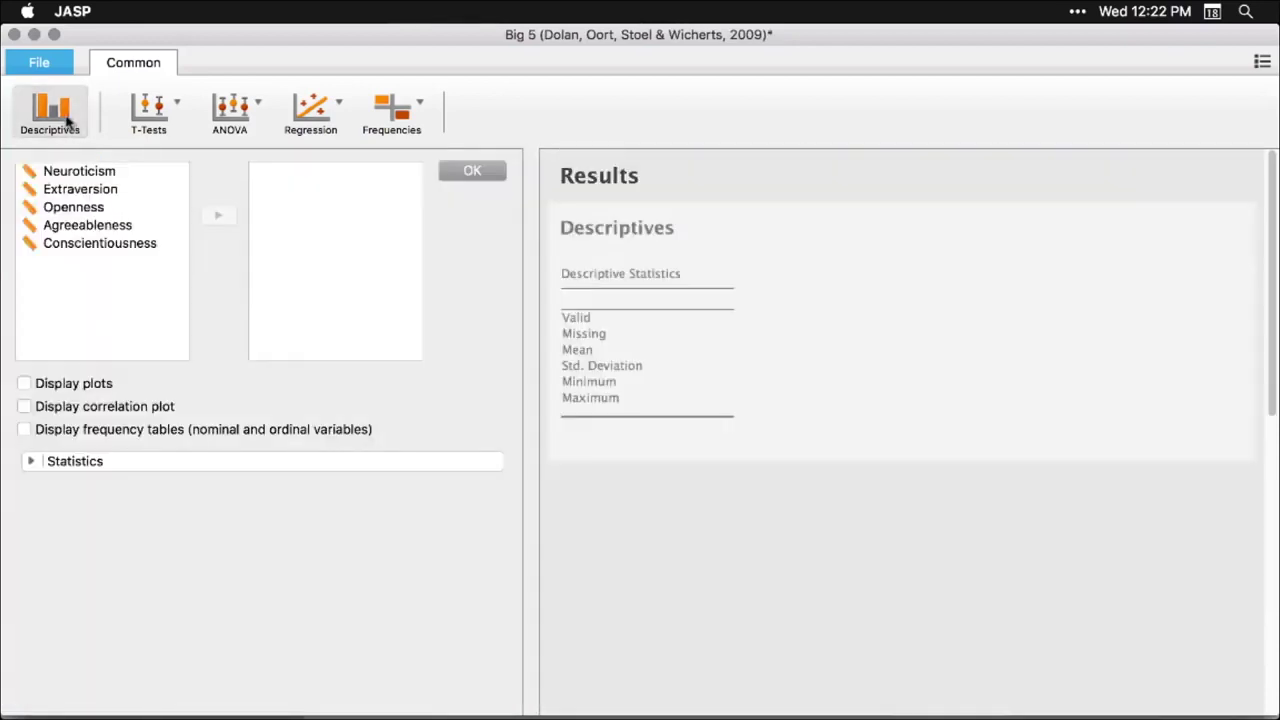
click(77, 176)
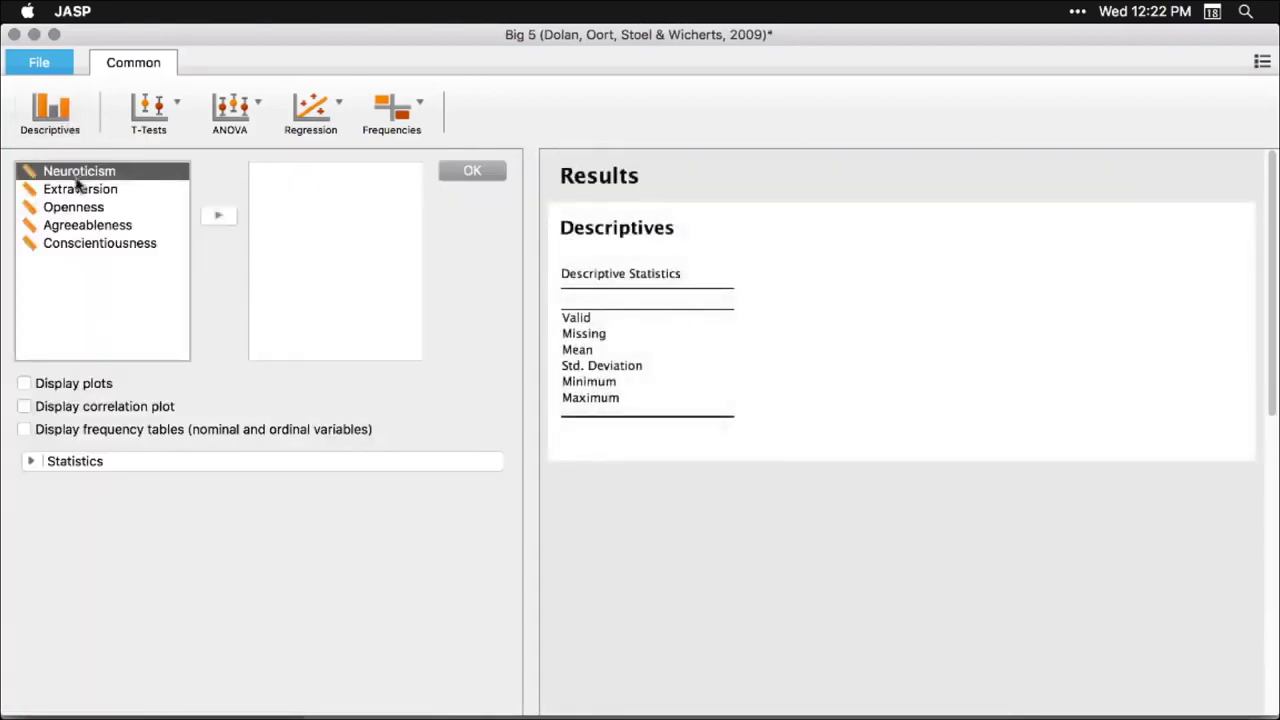
shift+click(72, 249)
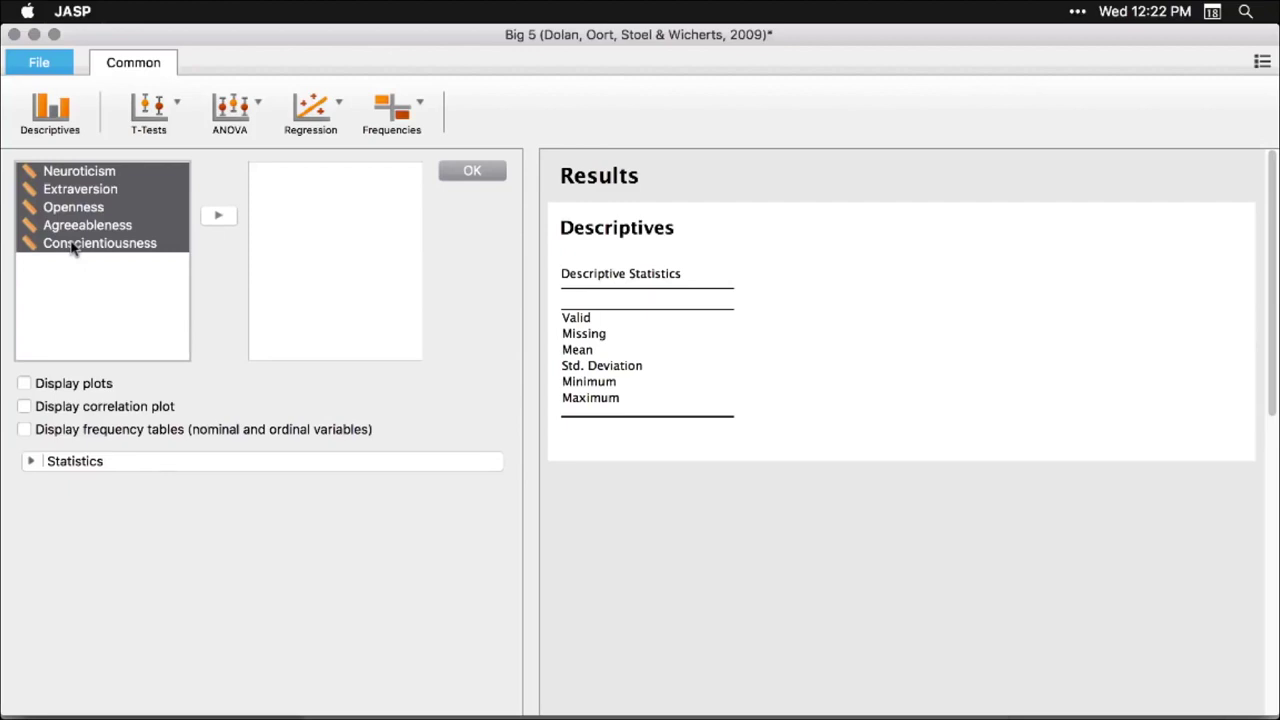
click(219, 217)
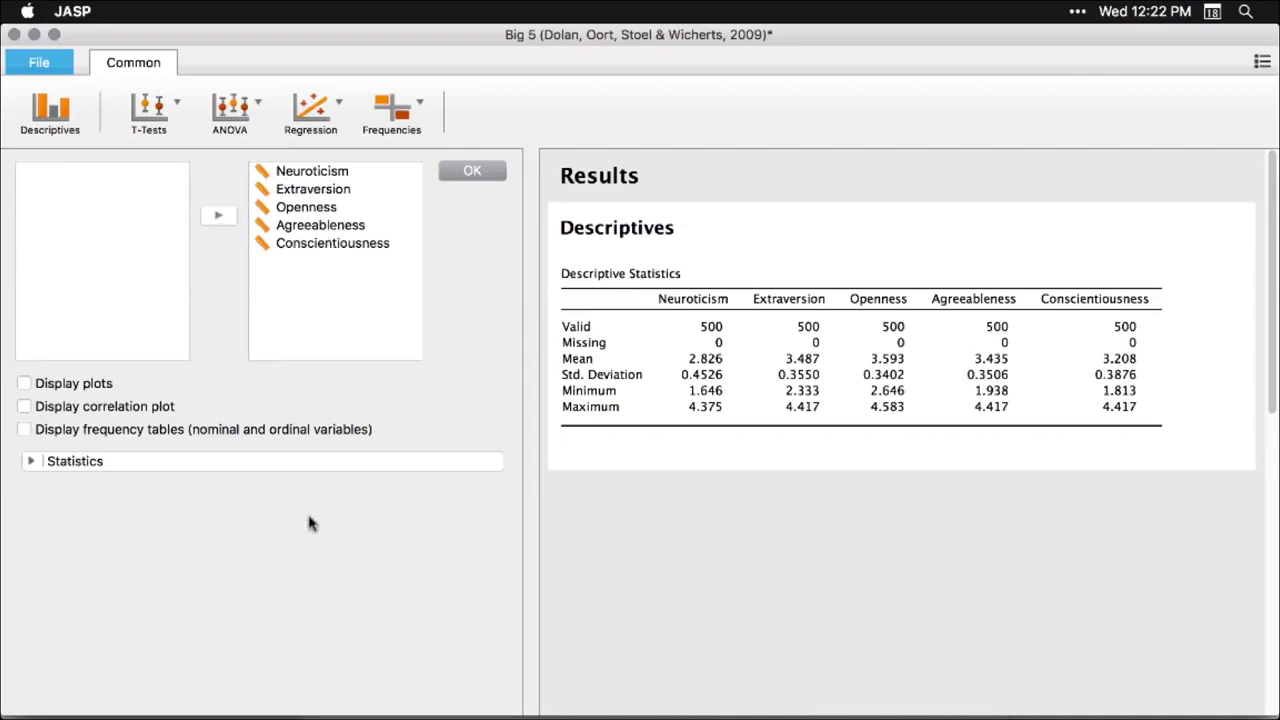
- Add quartiles and the median to the descriptive statistics and display plots for the variables
click(30, 461)
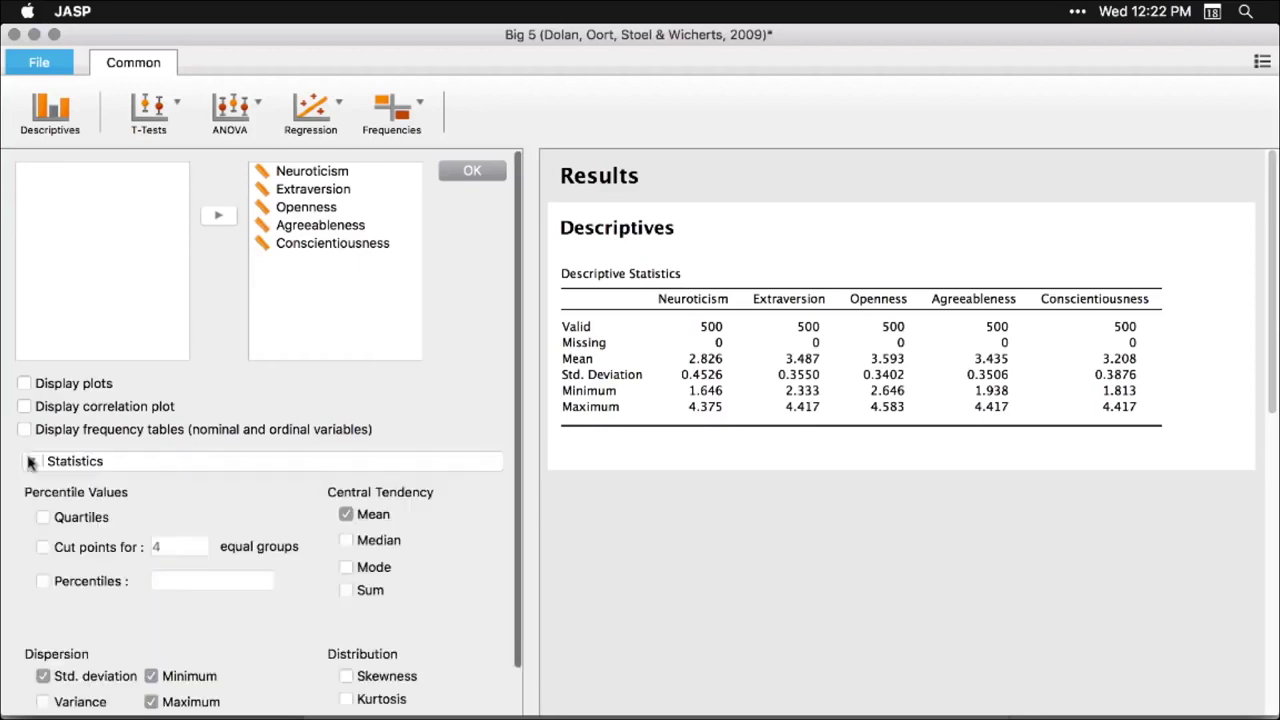
click(42, 518)
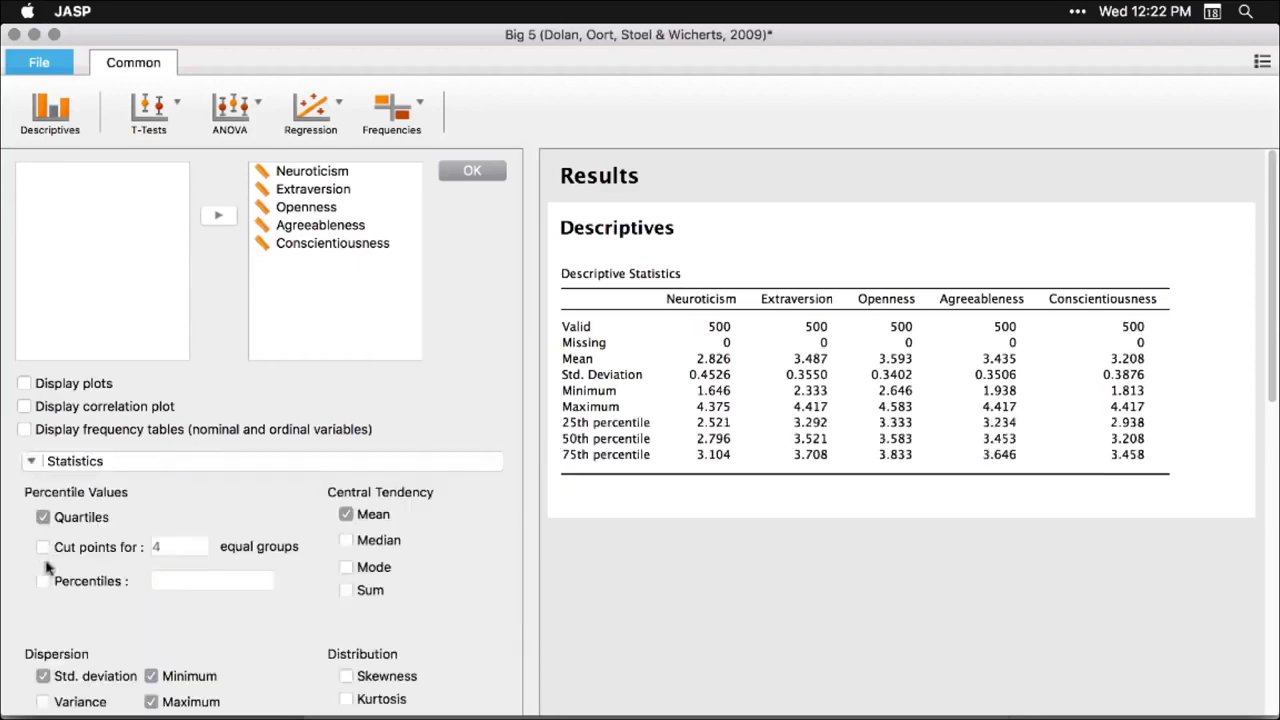
click(346, 540)
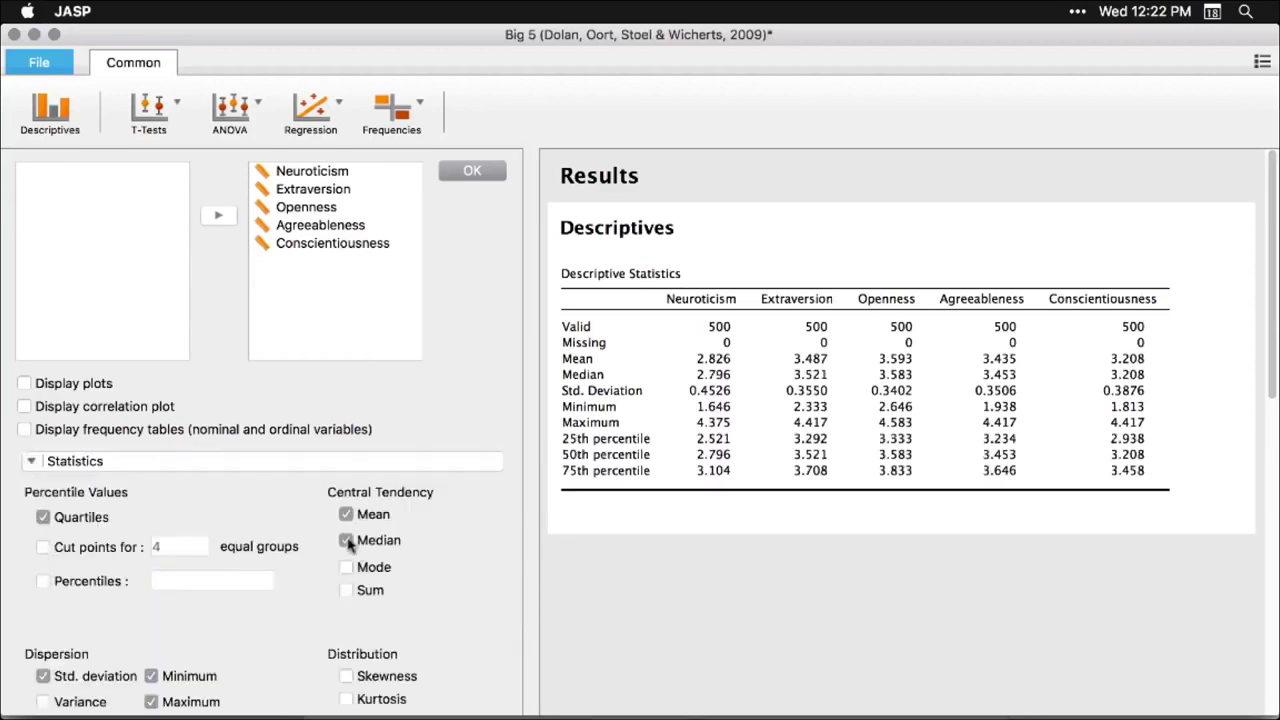
click(25, 384)
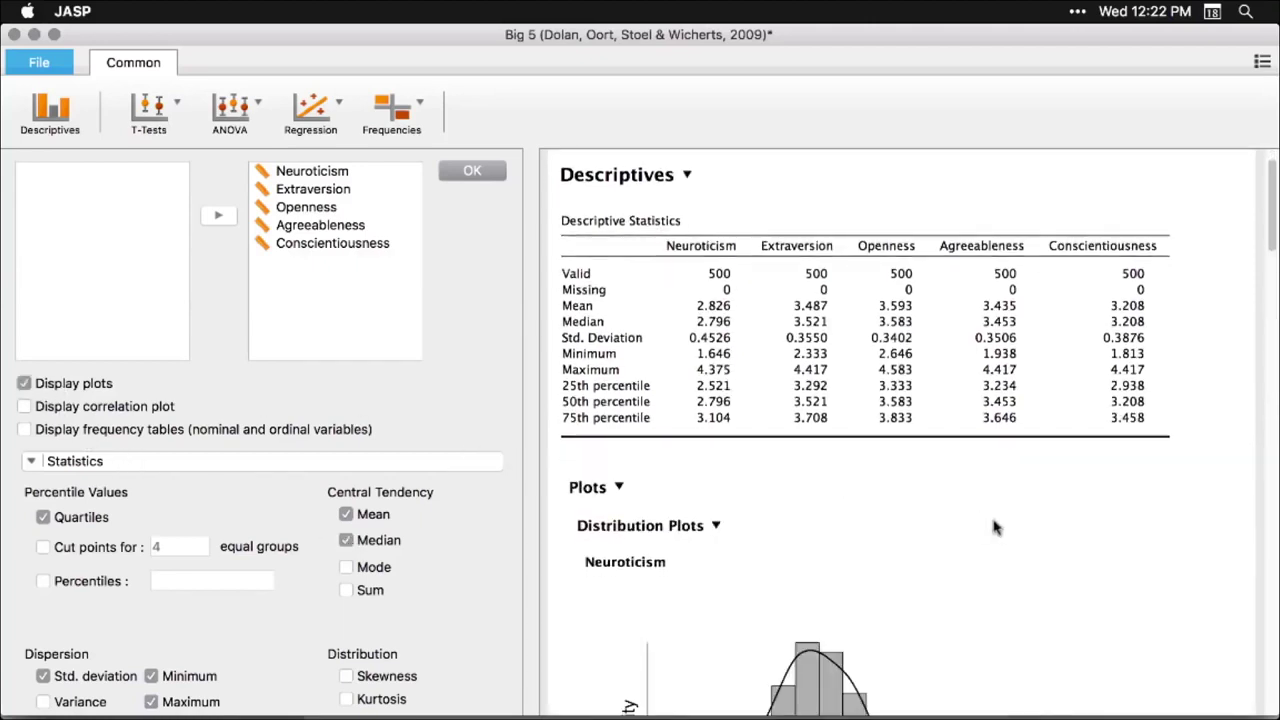
- Look through the distribution plots and resize them, shrinking them to small thumbnails before enlarging them to a medium size
scroll(995, 528, down, 10)
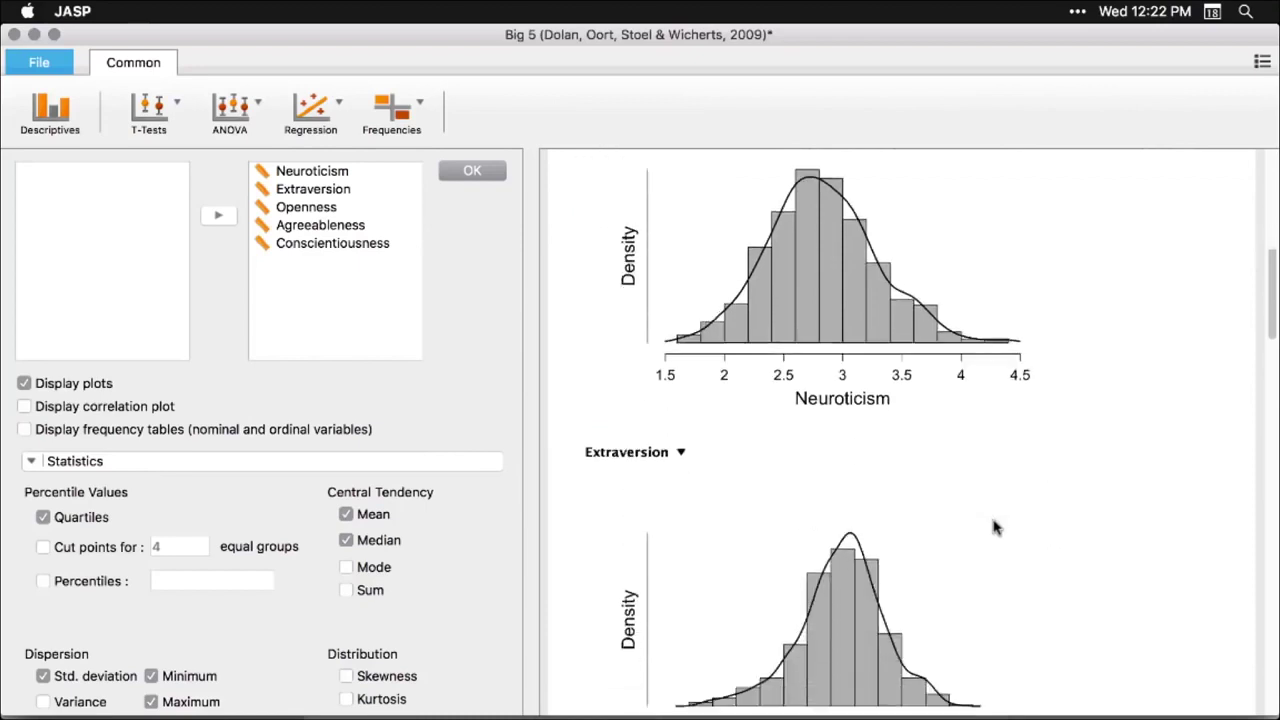
scroll(995, 528, down, 6)
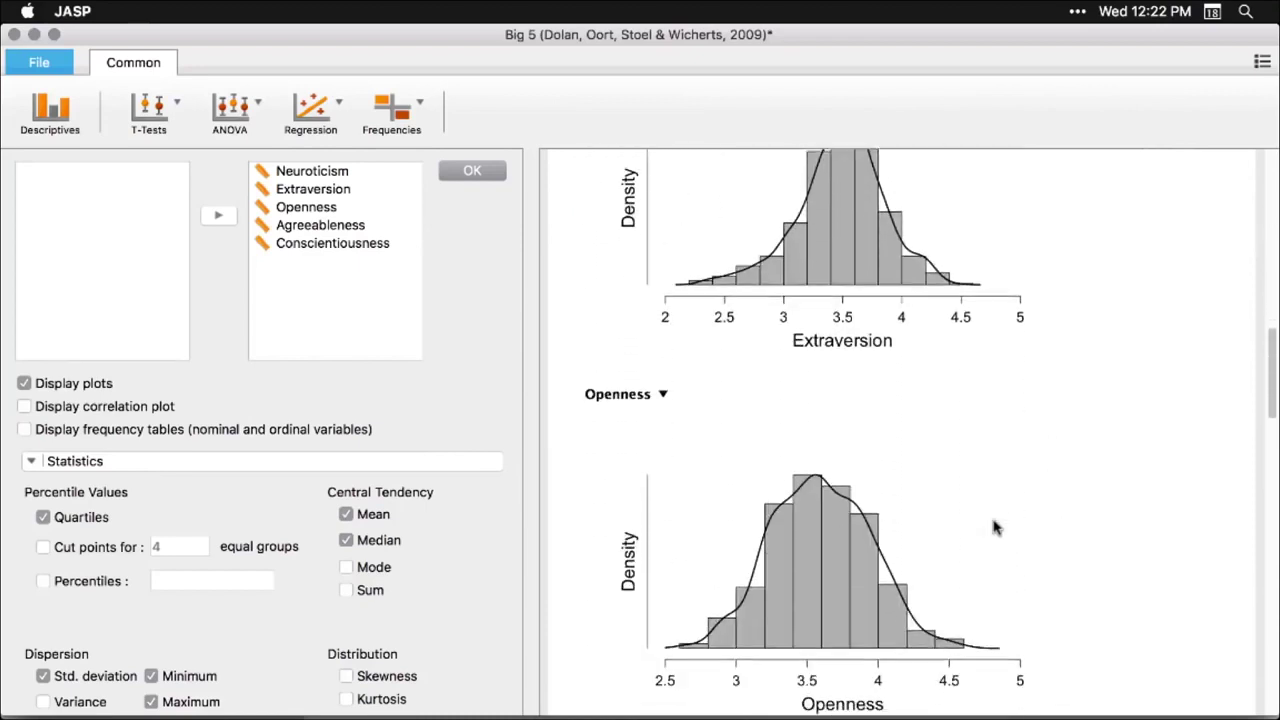
scroll(995, 528, up, 15)
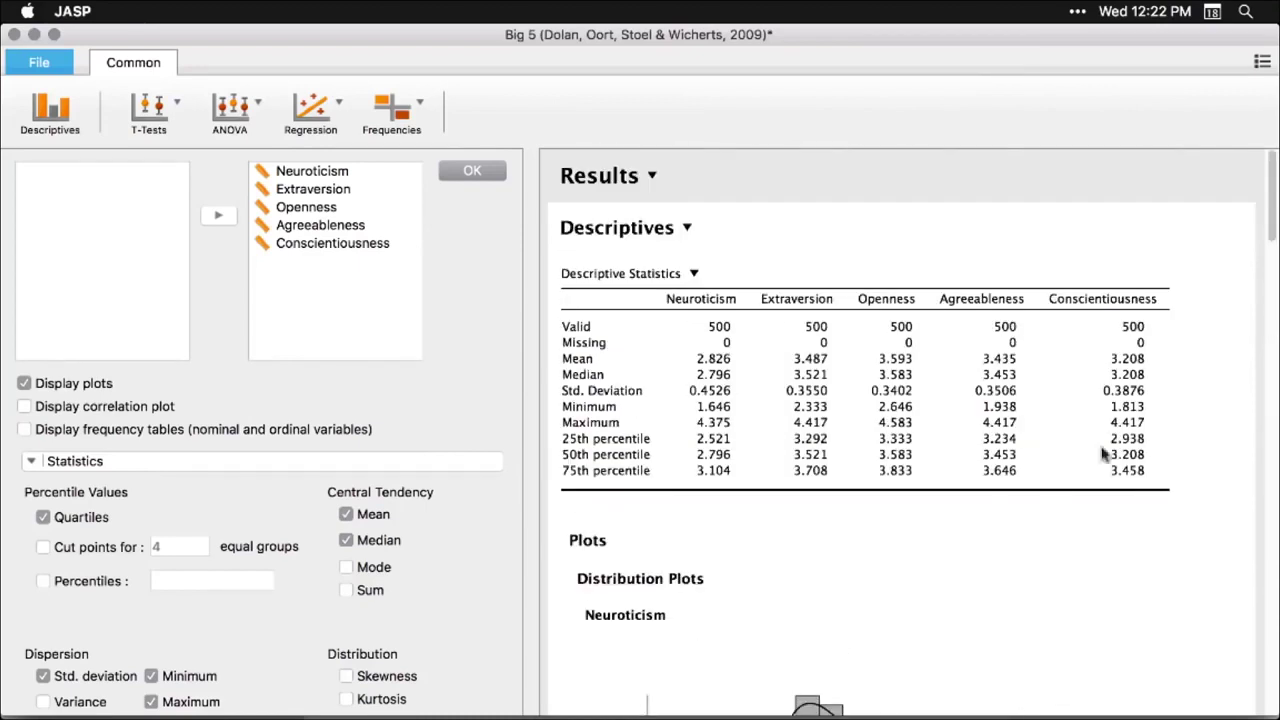
scroll(877, 637, down, 5)
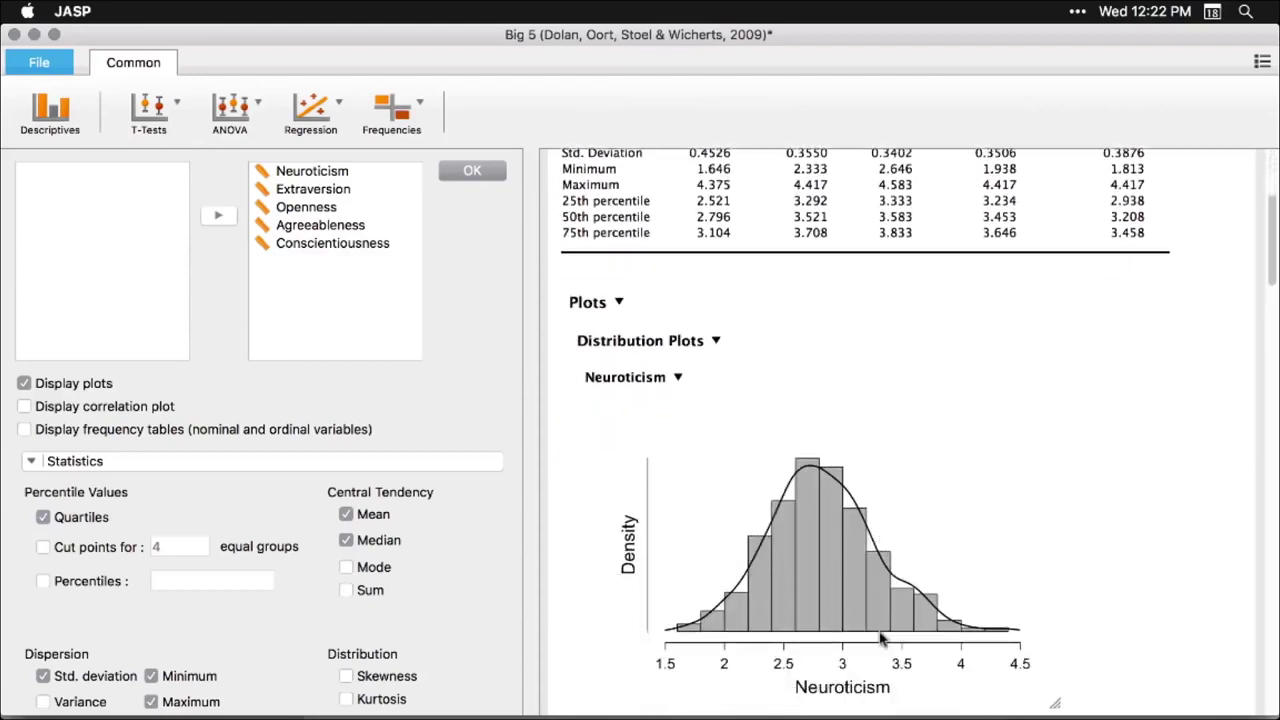
drag(1055, 703, 726, 531)
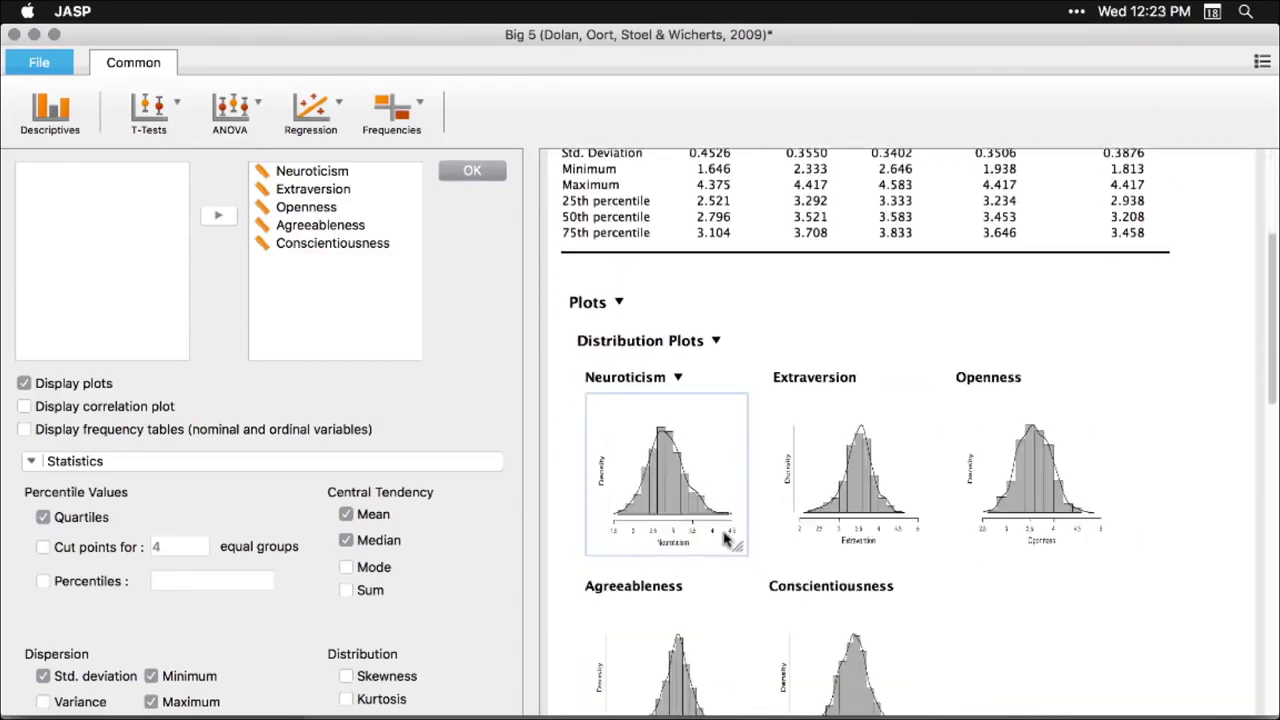
scroll(1051, 580, down, 4)
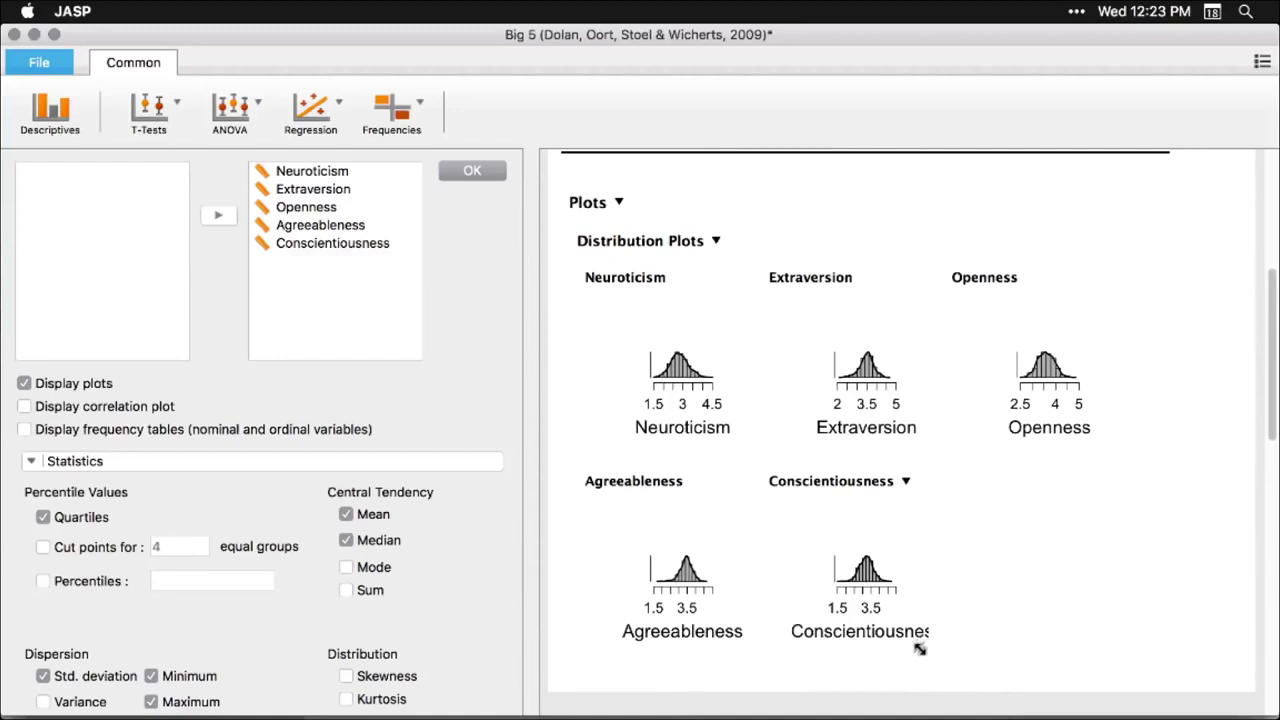
drag(920, 649, 1088, 491)
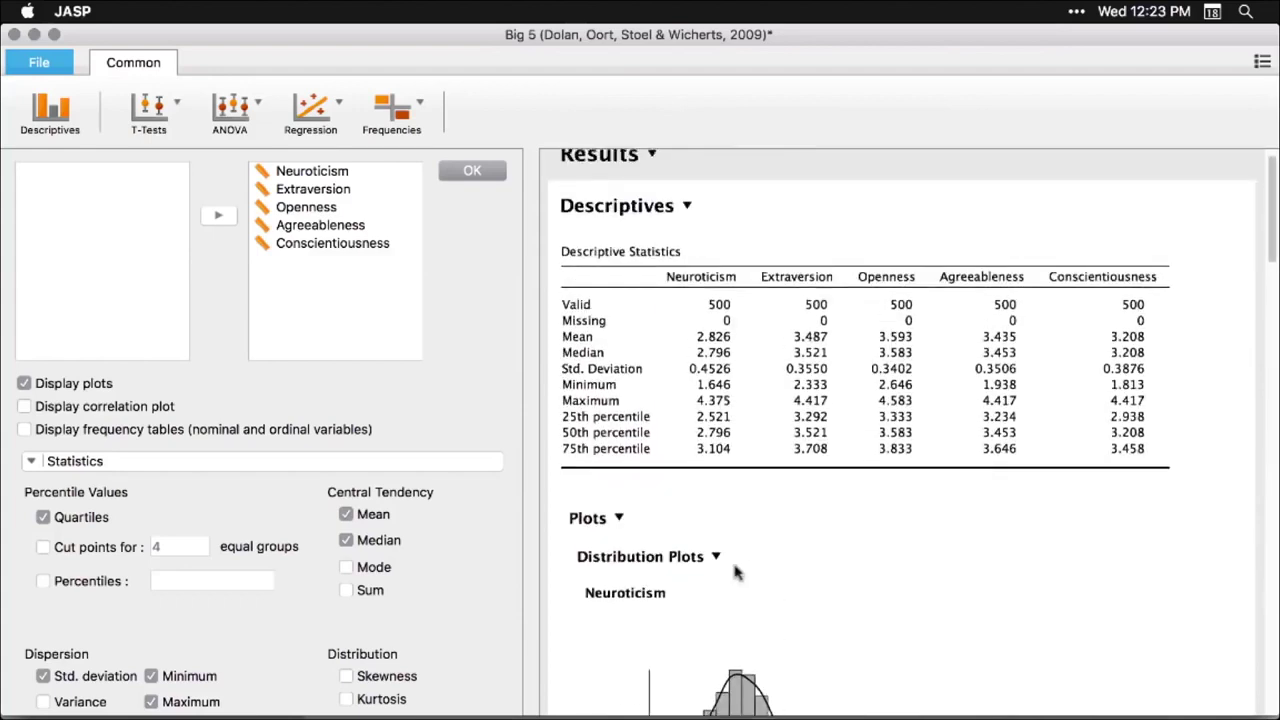
- Collapse the Distribution Plots section in the results and close the Descriptives options to return to the data
click(715, 557)
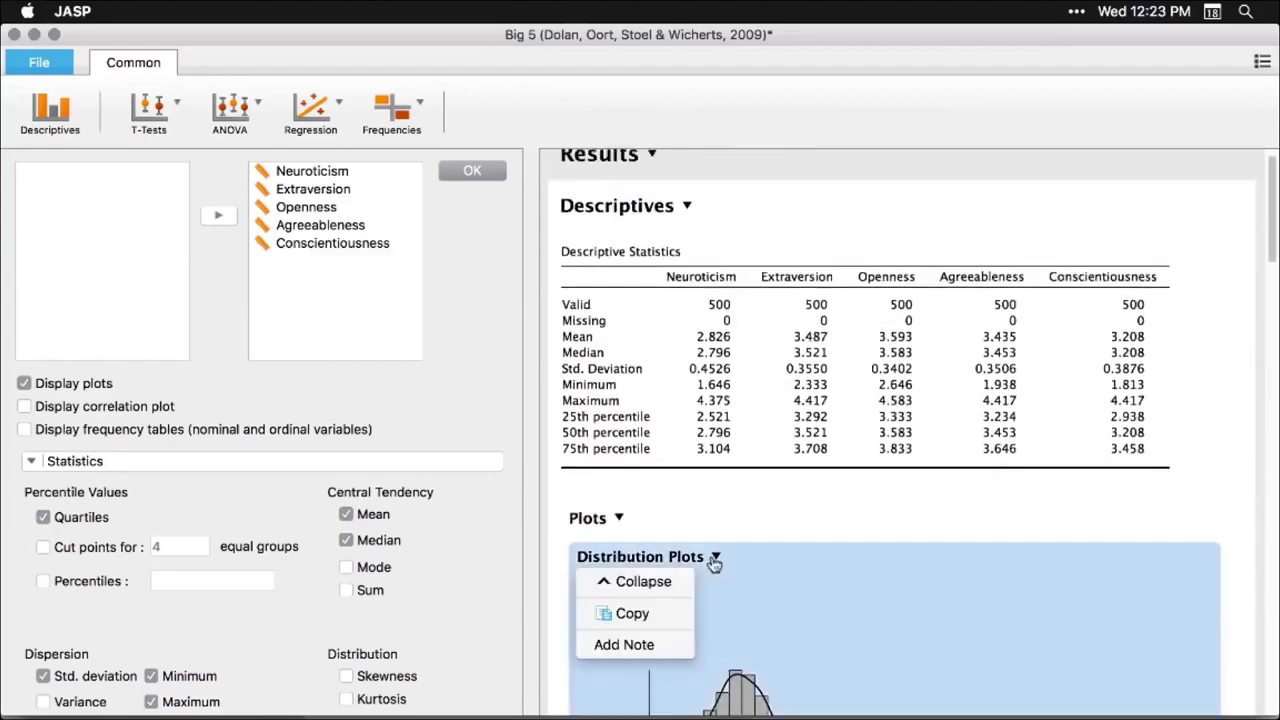
click(644, 584)
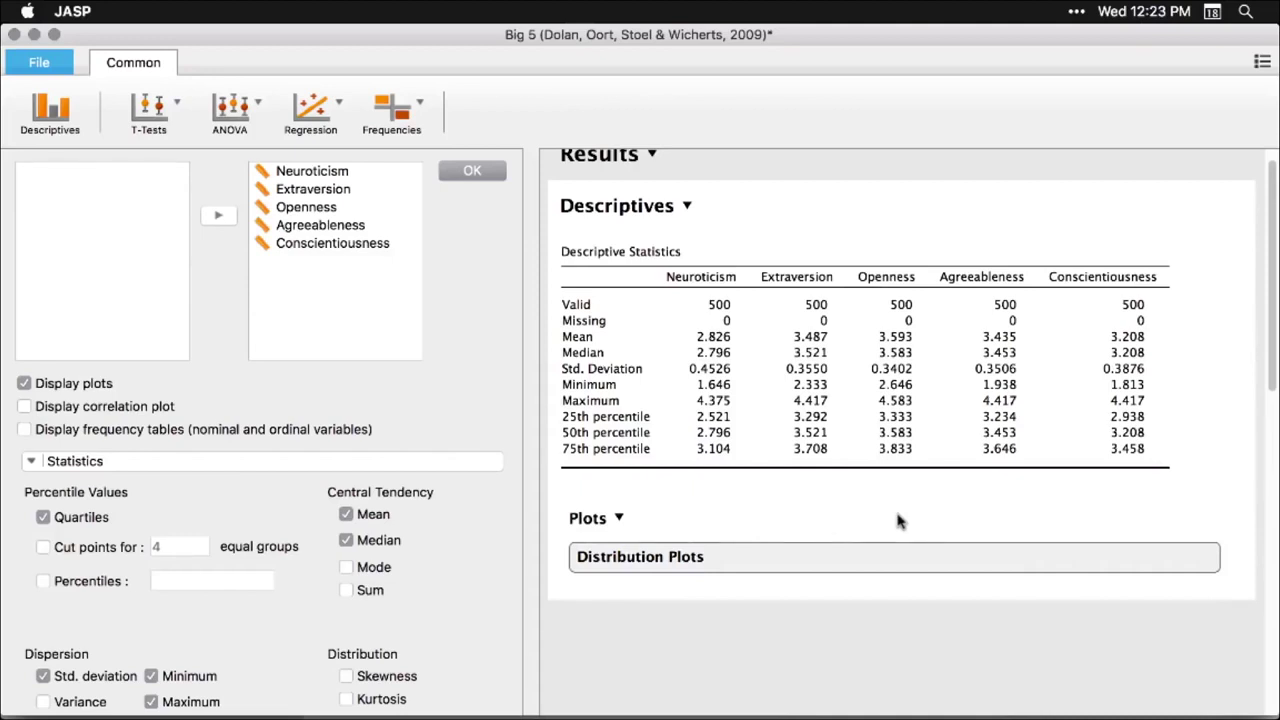
click(803, 658)
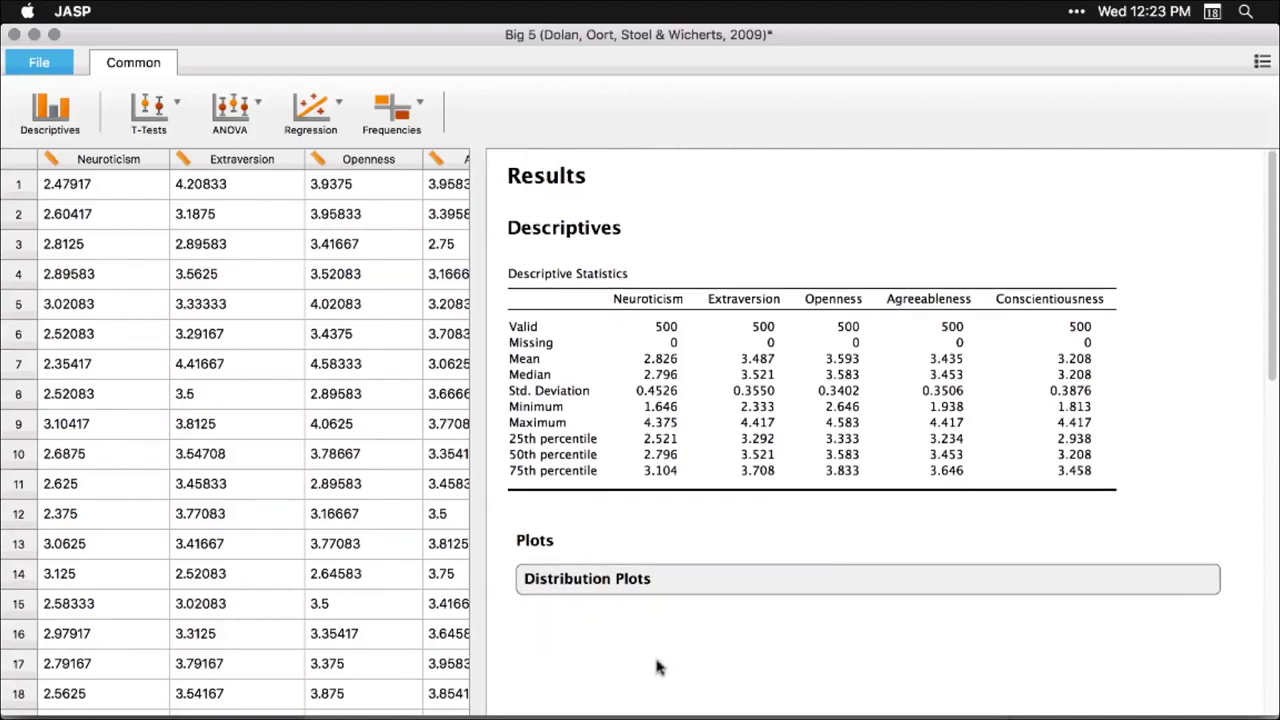
- Reopen the Descriptives analysis from its results and add skewness and kurtosis to the statistics
click(755, 375)
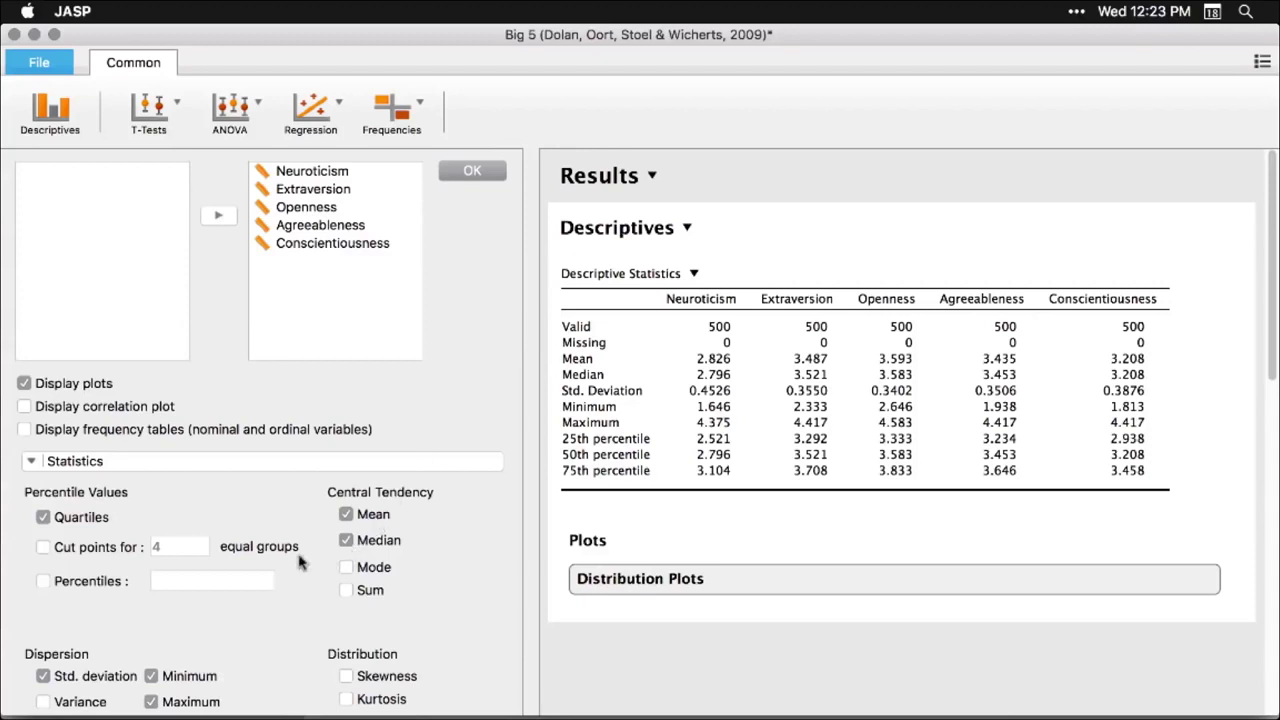
scroll(332, 615, down, 2)
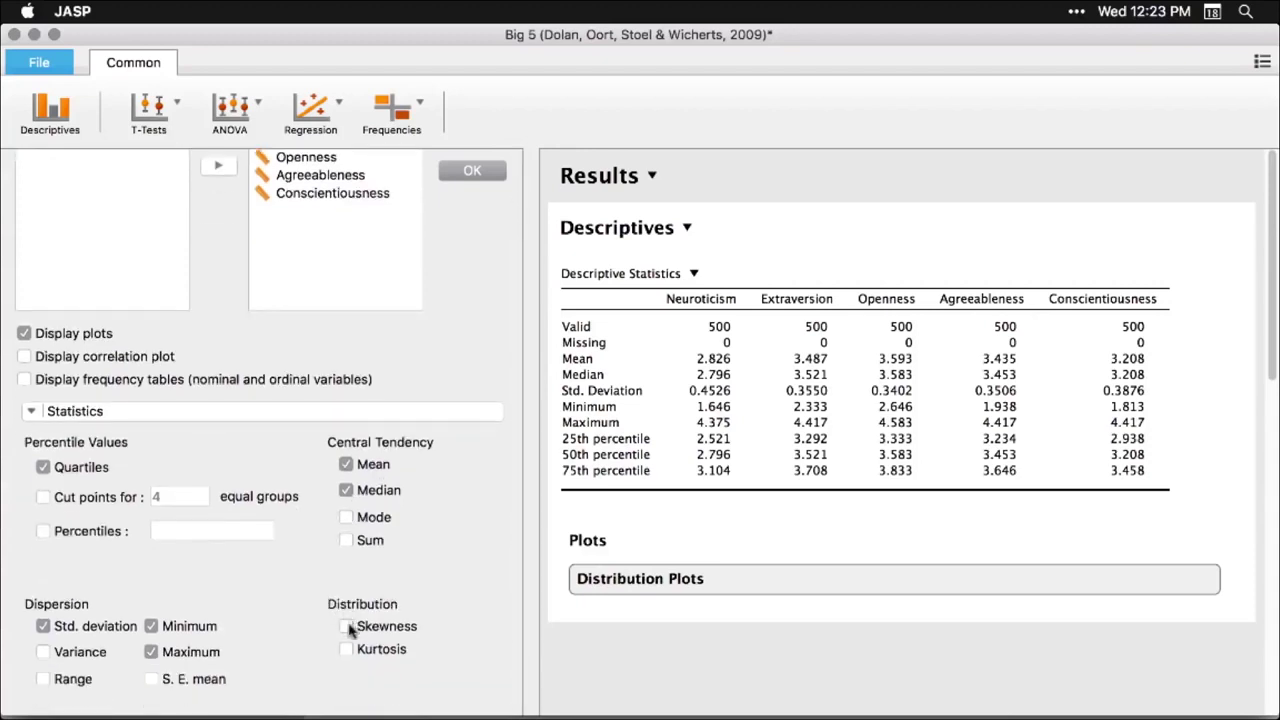
click(347, 627)
click(346, 649)
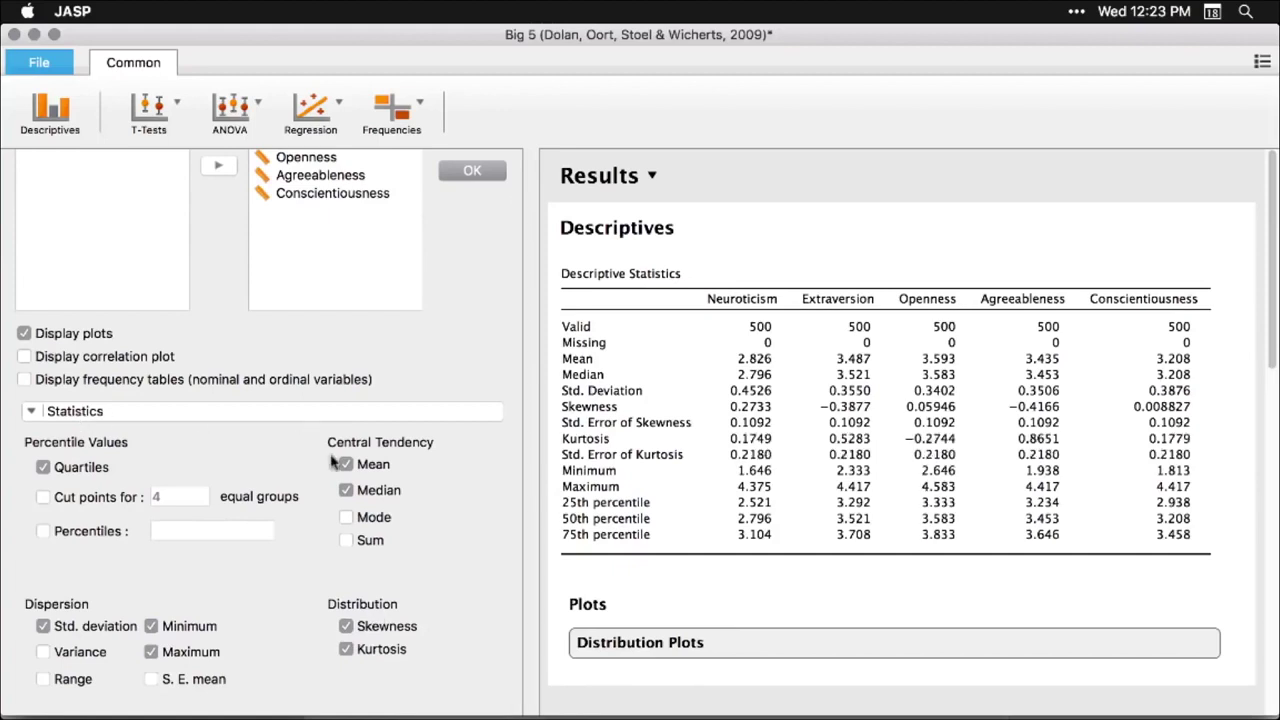
- Close the analysis options, expand the Distribution Plots section and reopen the Descriptives options from the results
click(931, 181)
scroll(905, 423, down, 5)
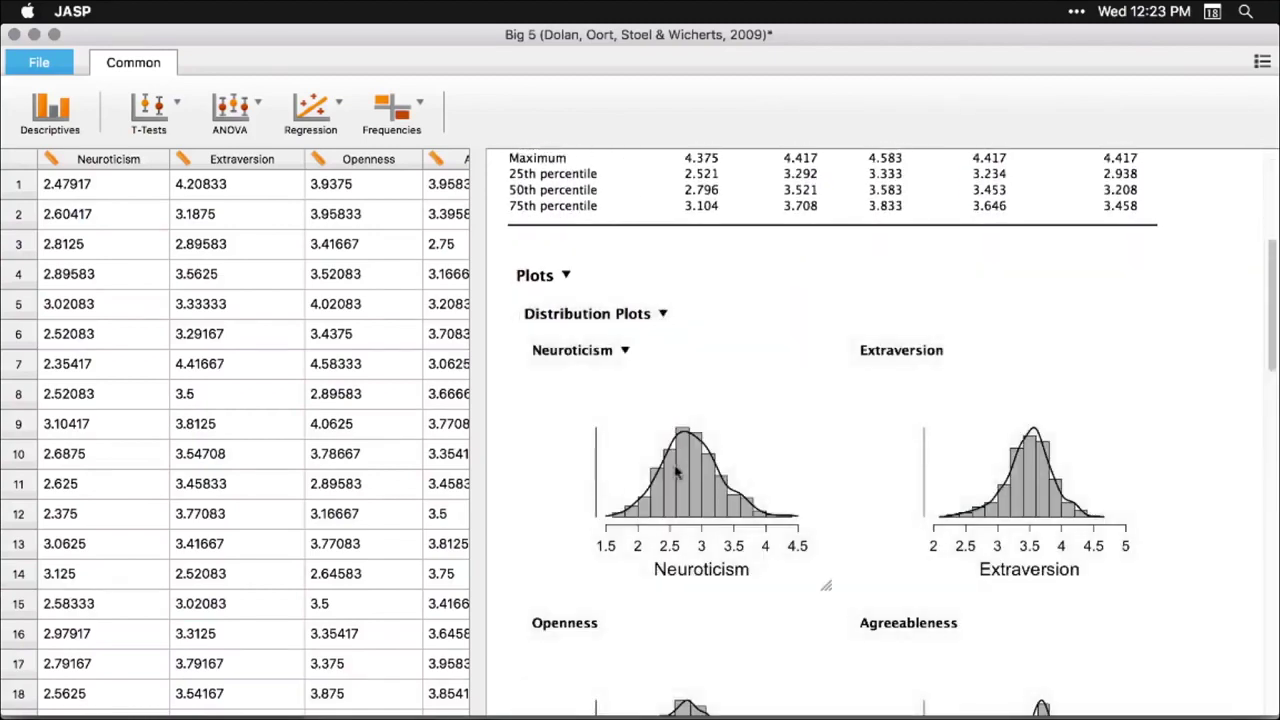
click(676, 470)
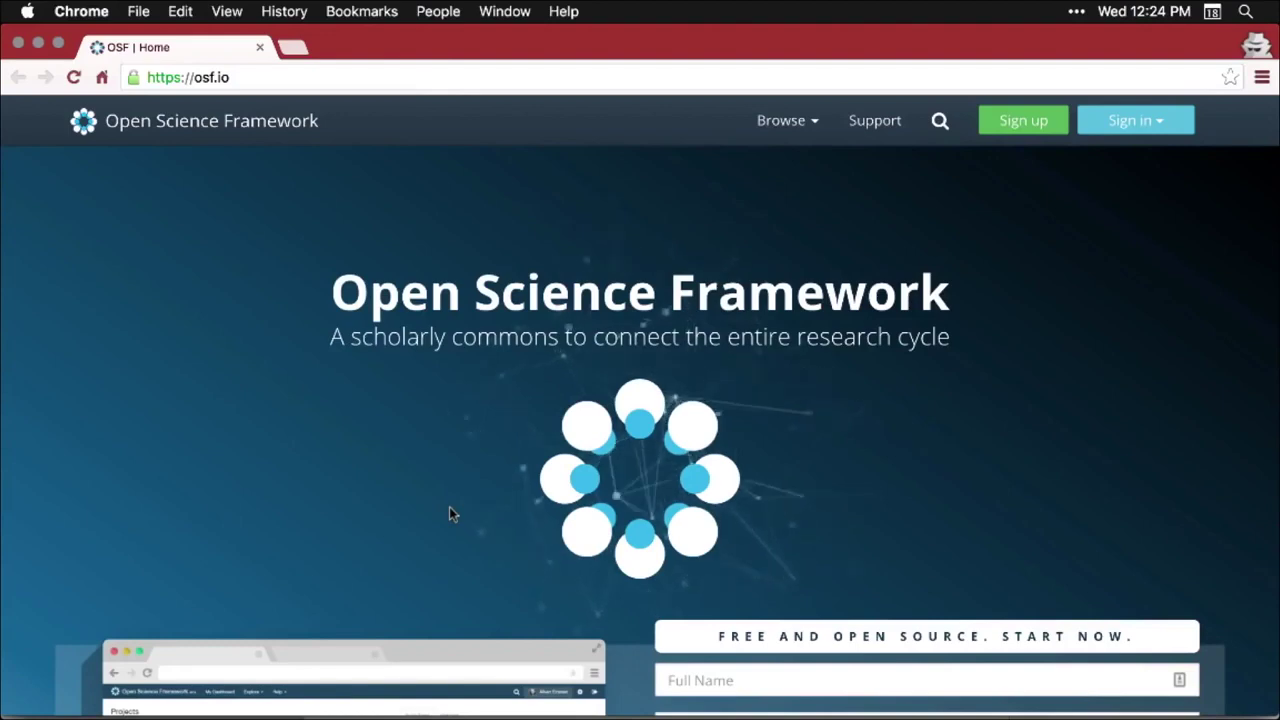
- Switch to Chrome and read through the Open Science Framework home page, from the sign-up form to the supported integrations
scroll(449, 507, down, 3)
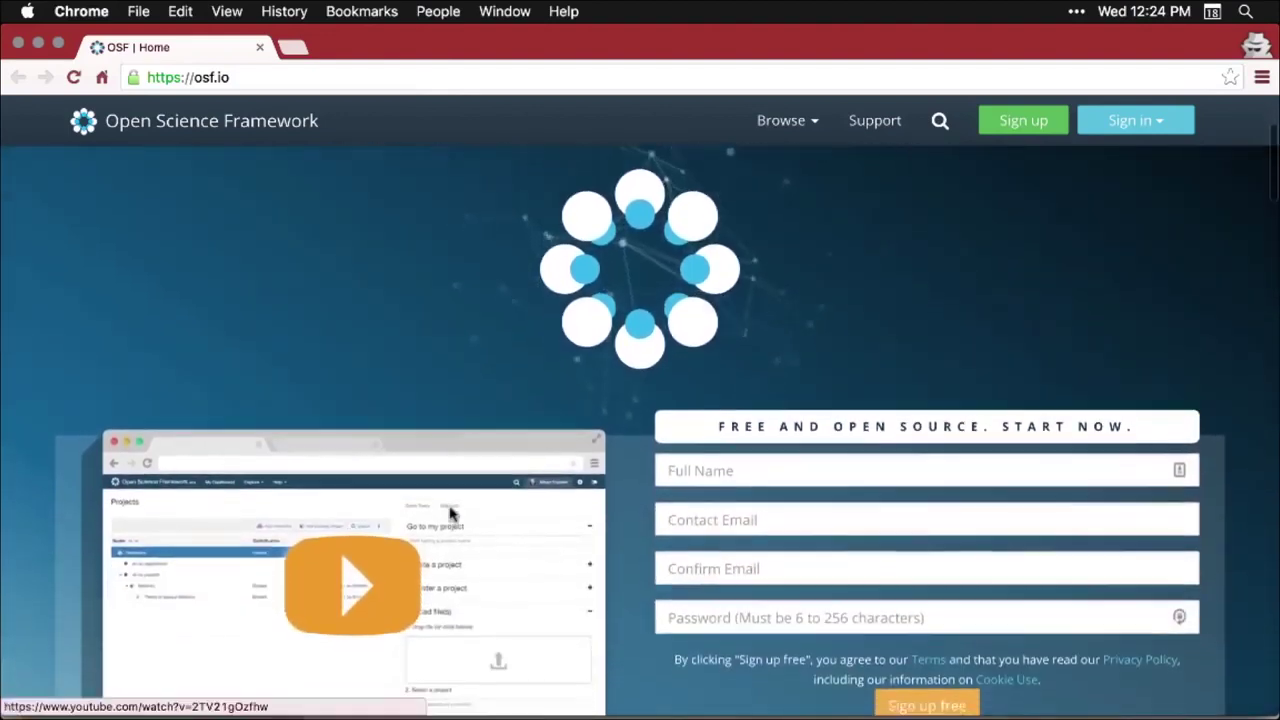
scroll(449, 513, down, 3)
scroll(449, 513, down, 3)
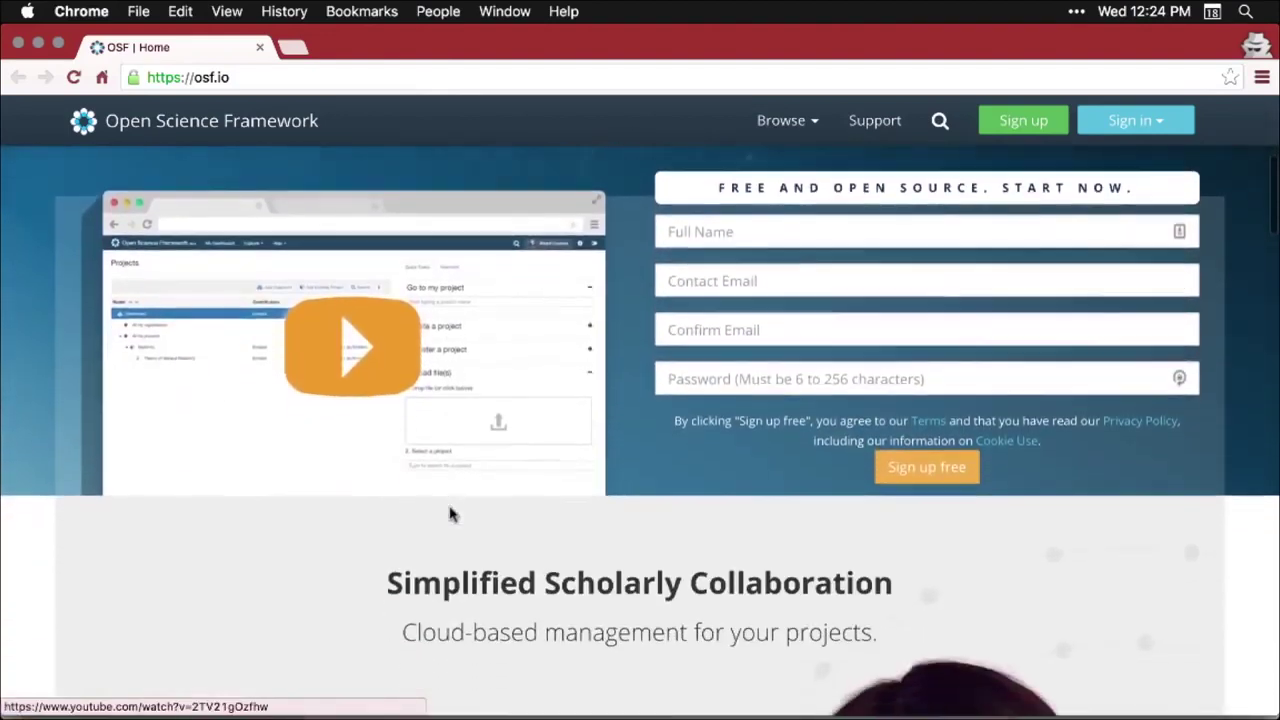
scroll(449, 514, down, 1)
scroll(449, 514, down, 3)
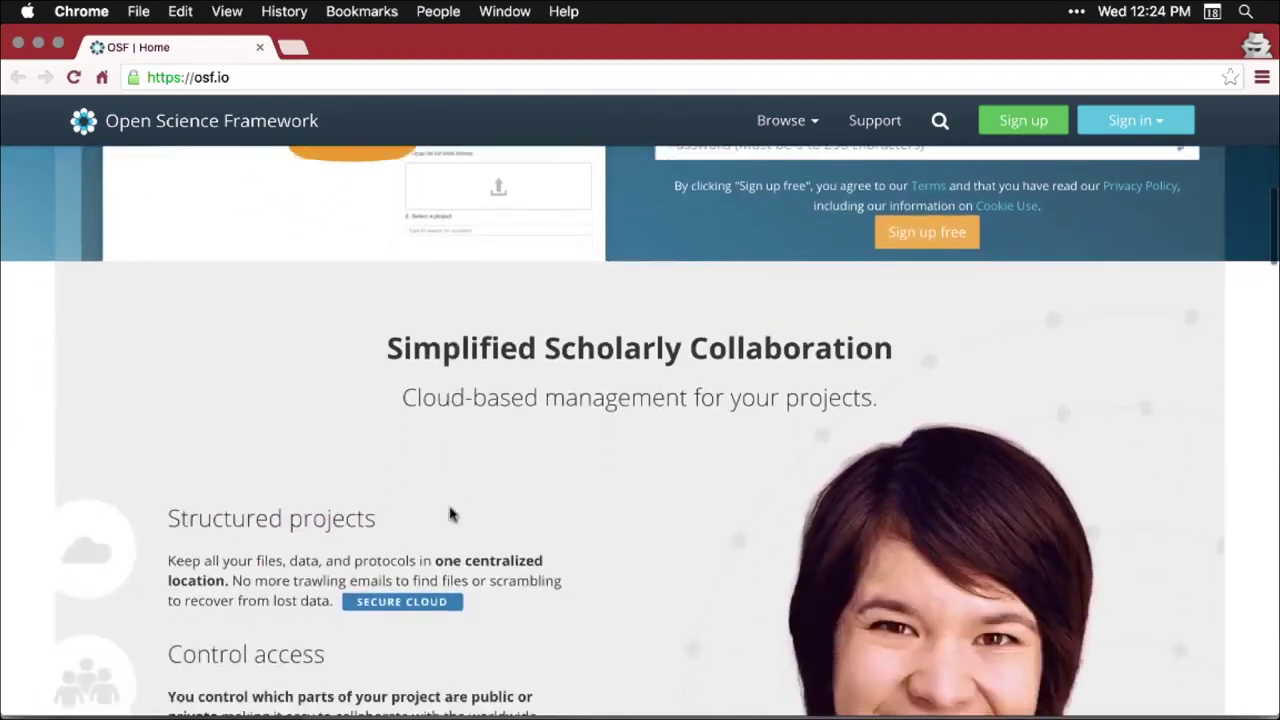
scroll(449, 514, down, 3)
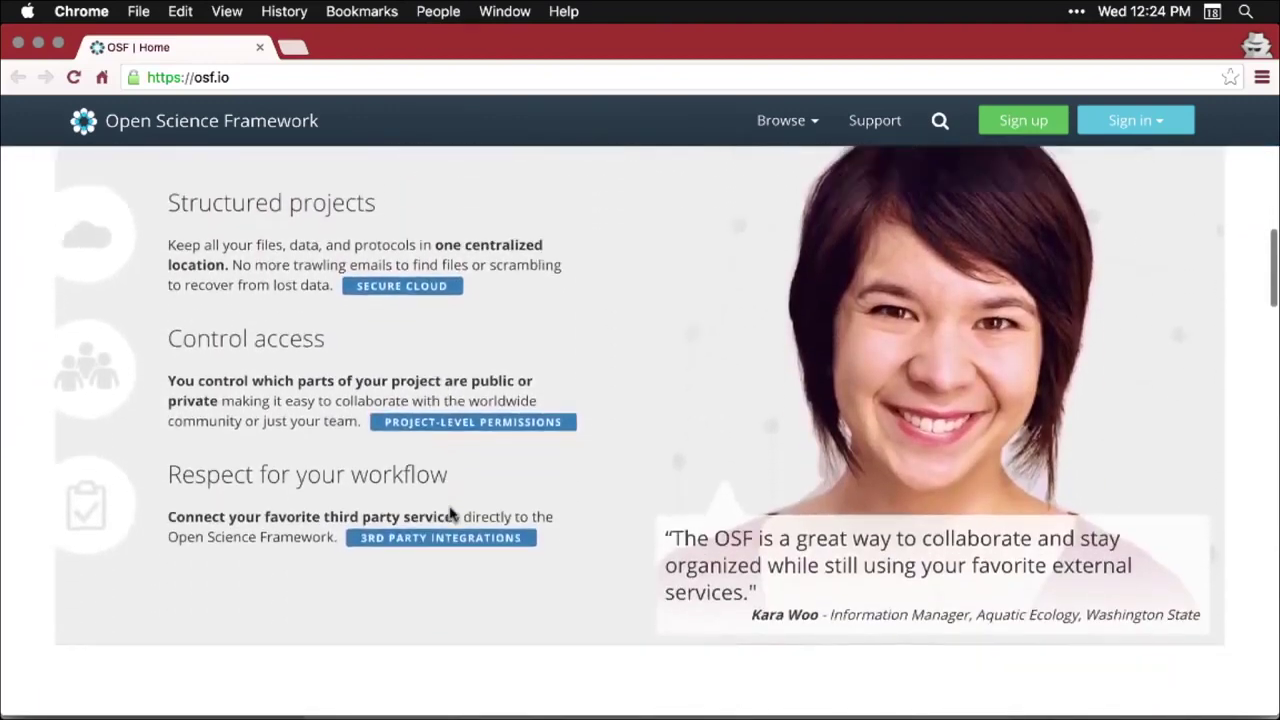
scroll(449, 514, down, 3)
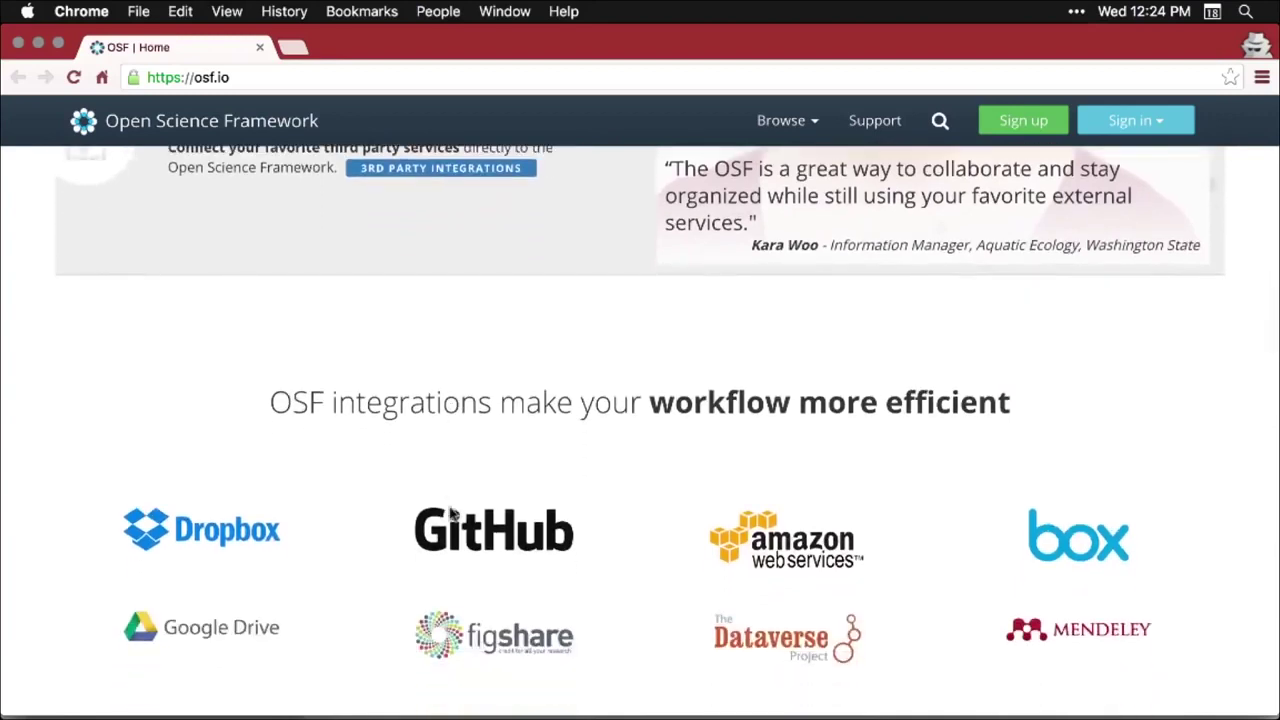
scroll(451, 513, down, 1)
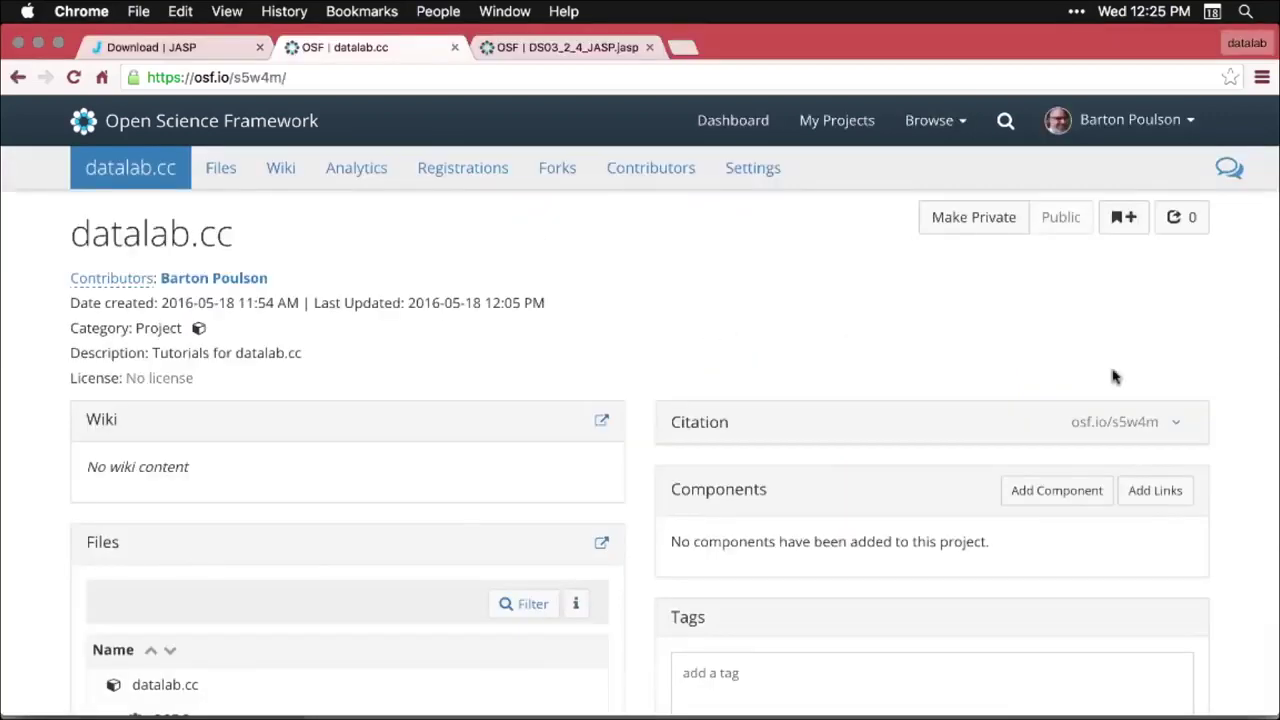
- Look through the datalab.cc project page on the Open Science Framework down to its stored files
scroll(1201, 380, down, 2)
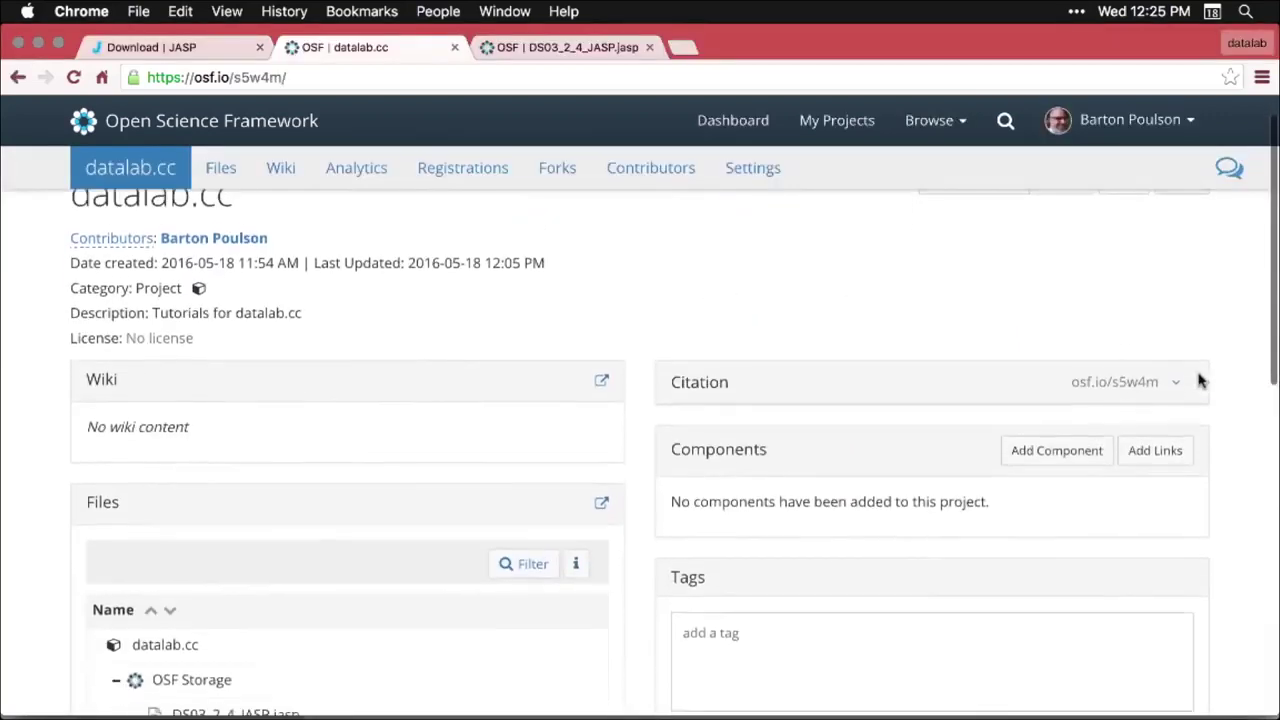
scroll(1201, 380, down, 3)
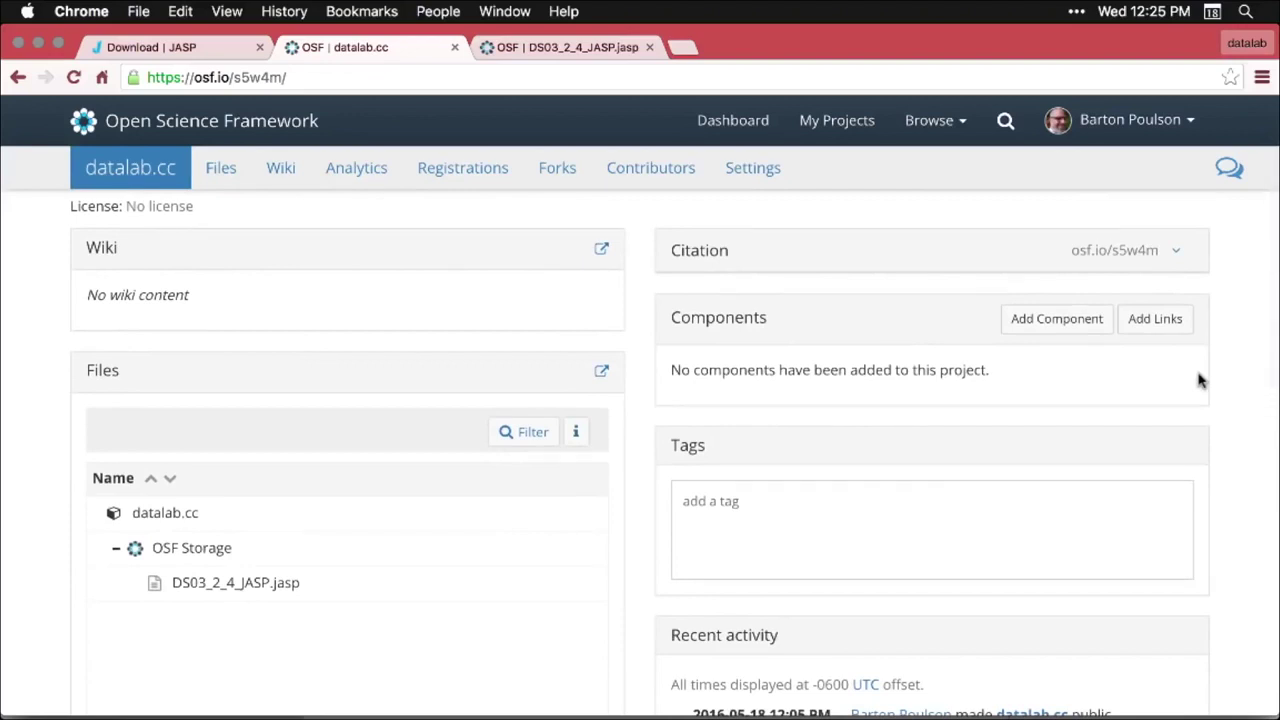
scroll(1201, 380, down, 2)
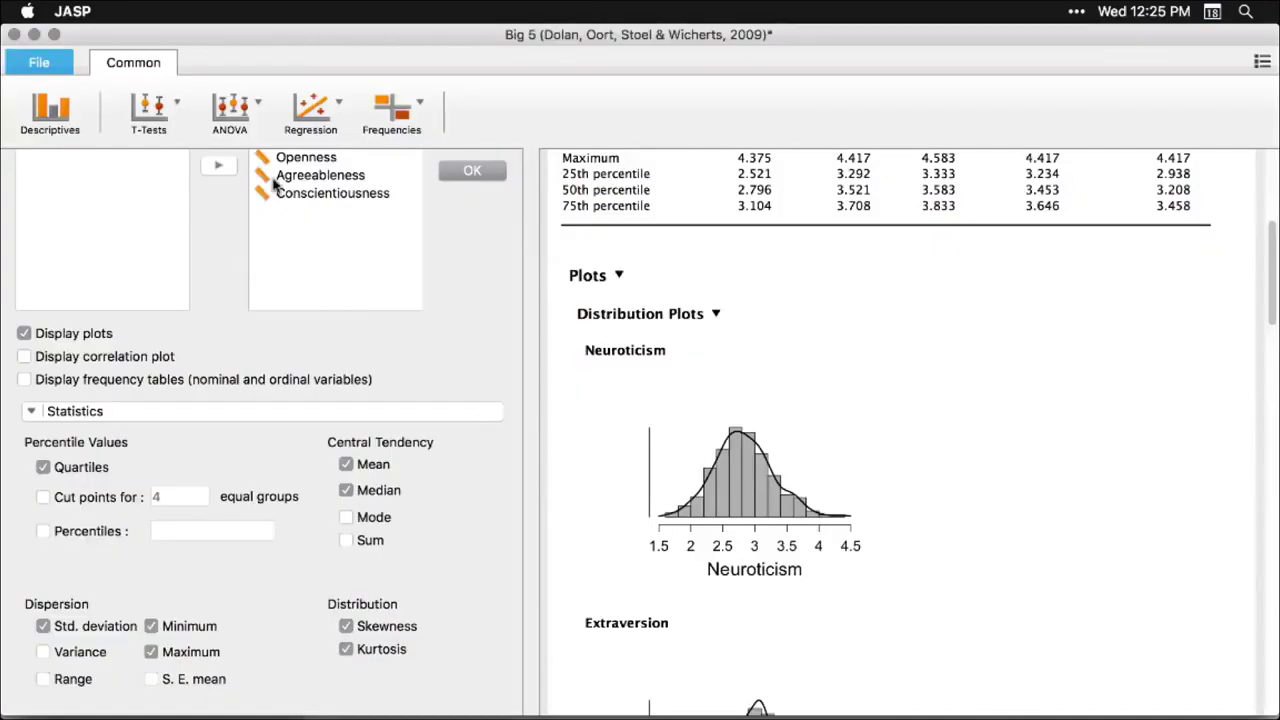
- Open the saved analysis DS03_2_4_JASP.jasp from the computer's Desktop folder in JASP
click(40, 64)
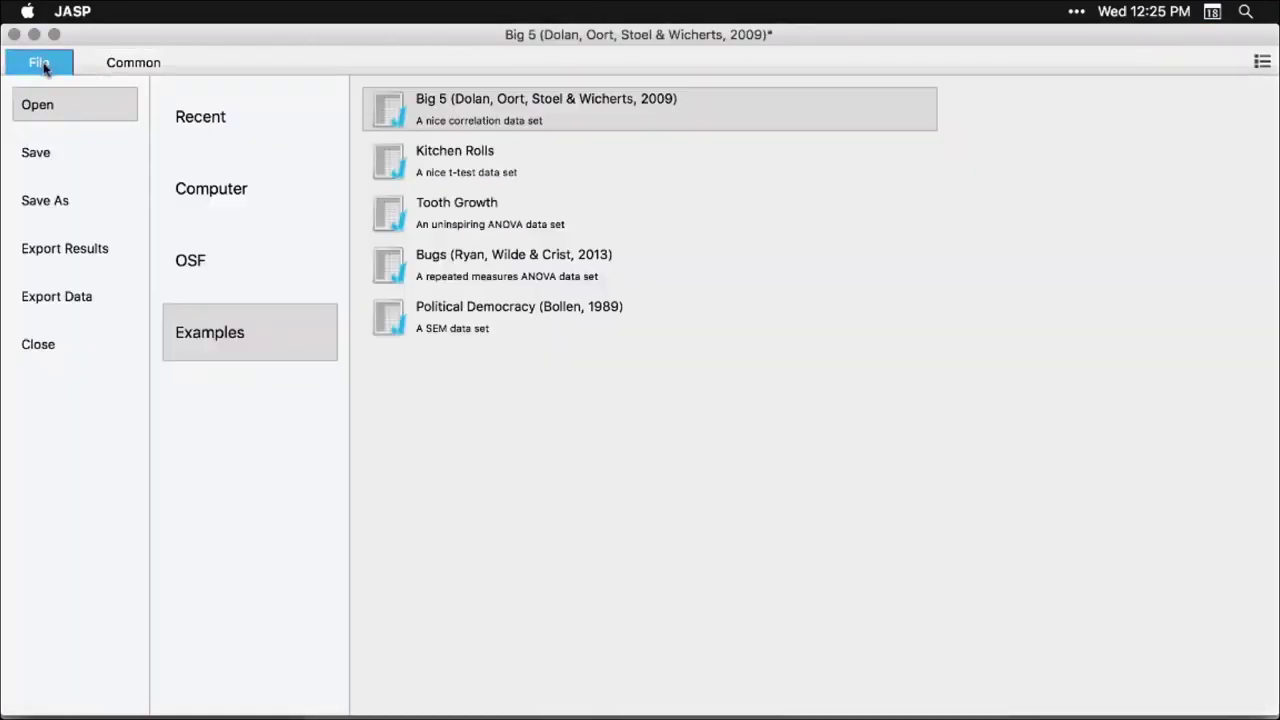
click(211, 198)
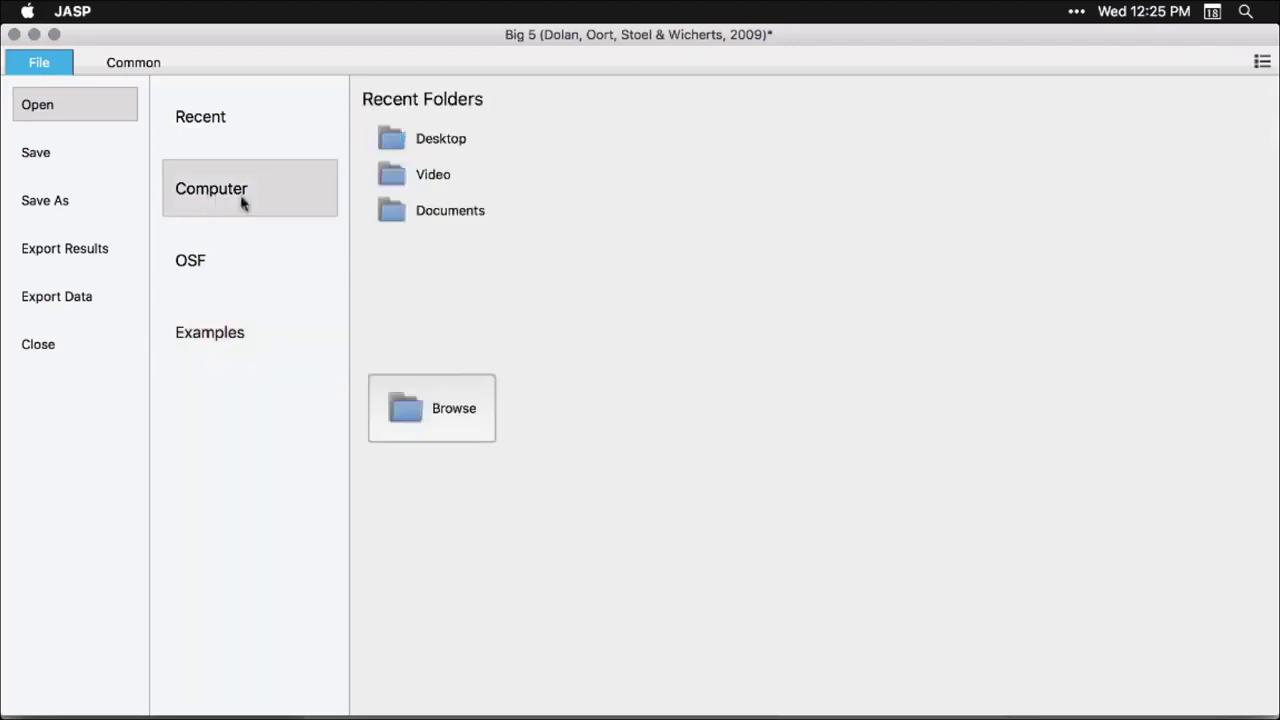
click(438, 221)
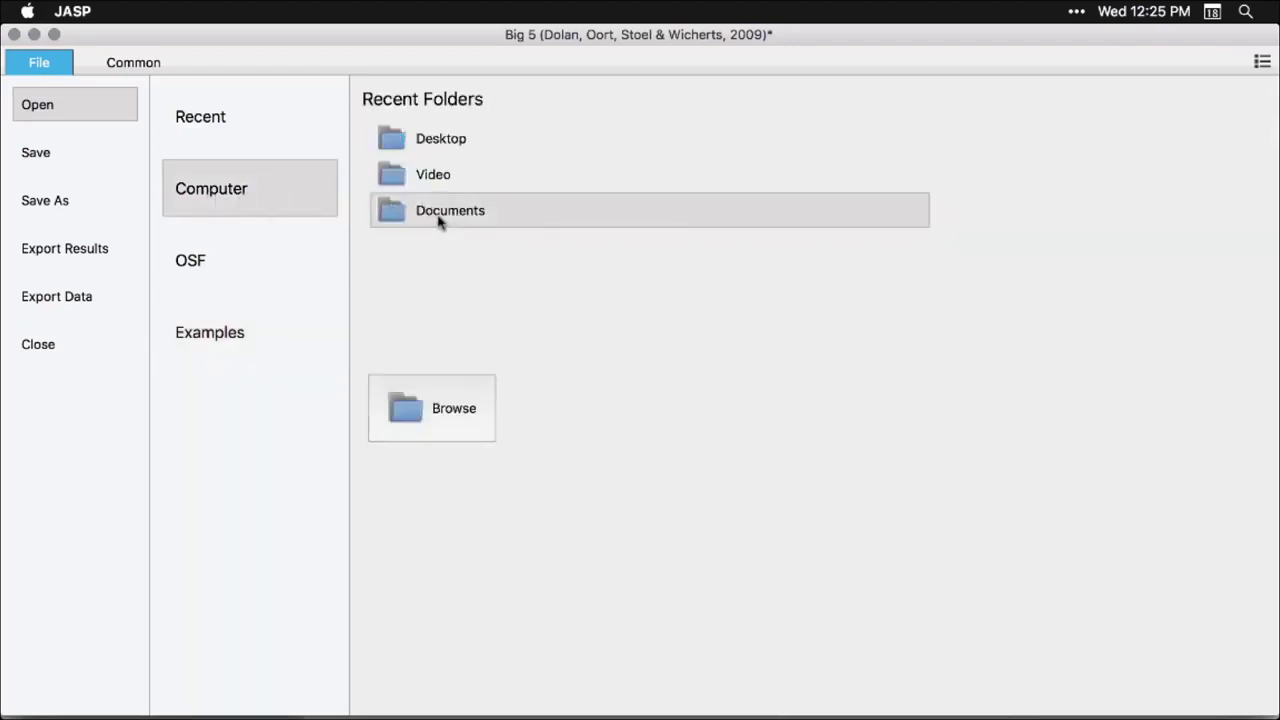
double_click(423, 143)
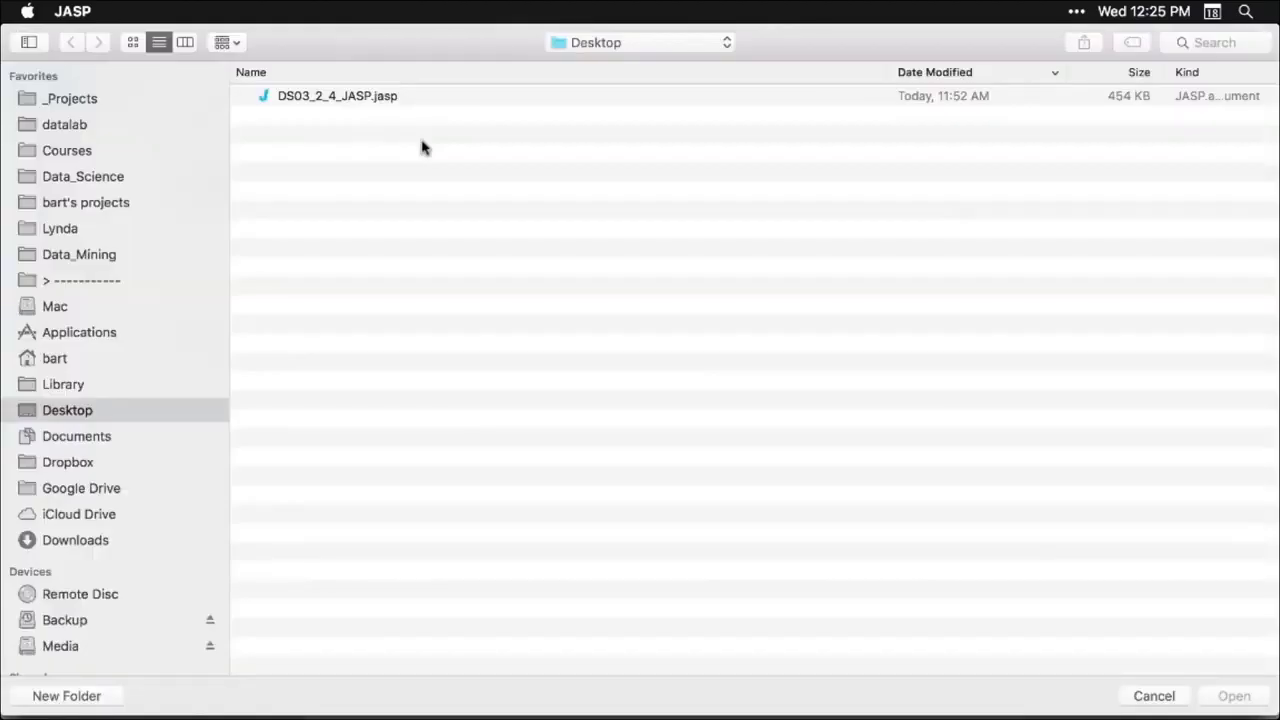
click(362, 100)
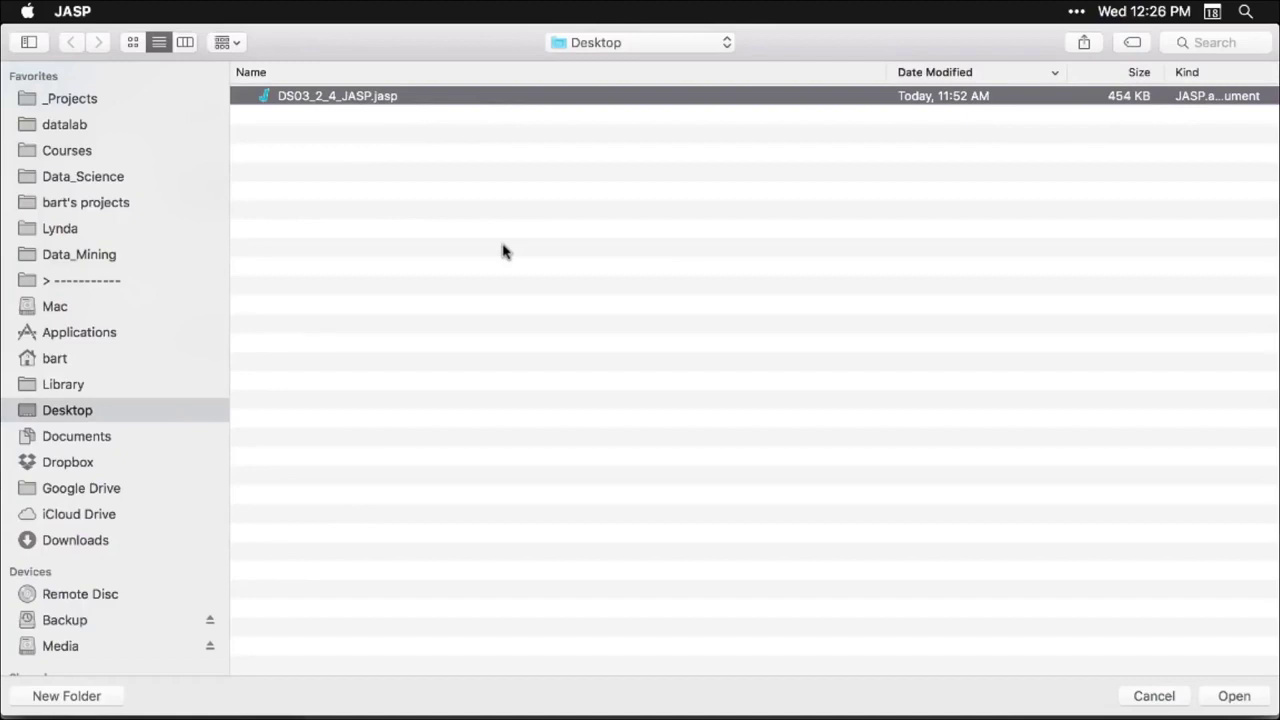
double_click(366, 100)
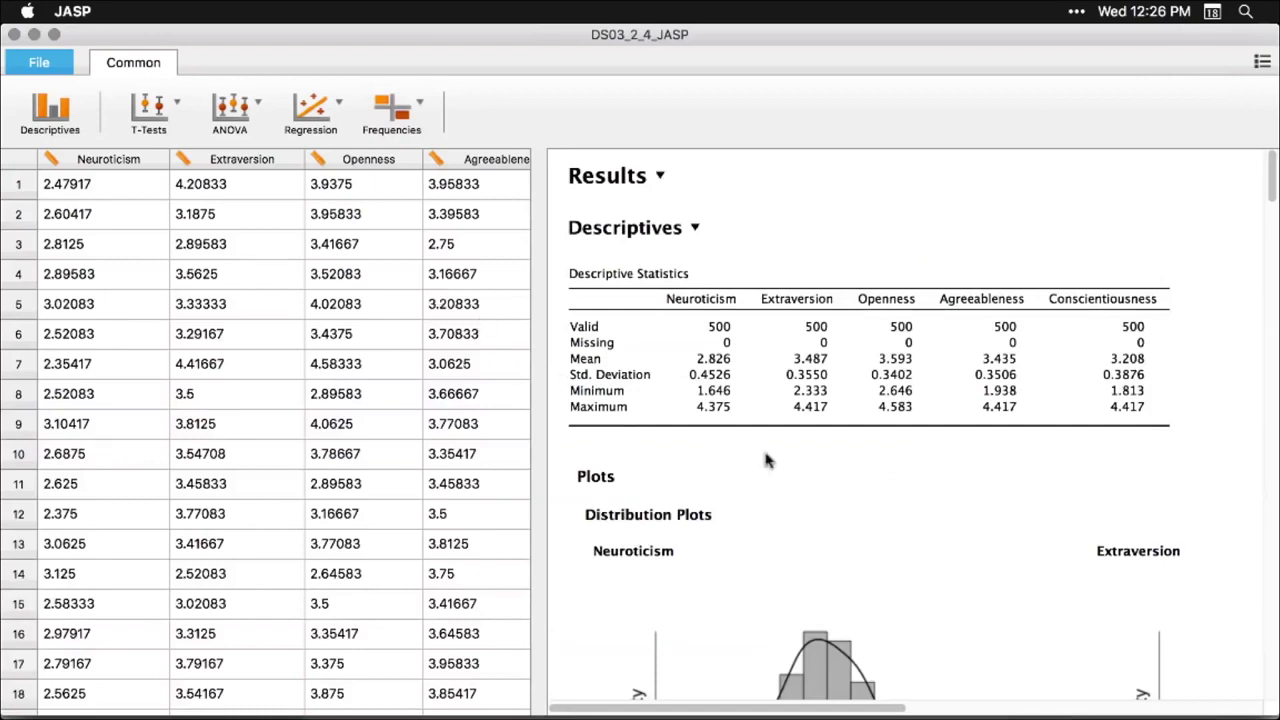
- Look through the opened file's results, from the distribution plots and correlation plot to the linear regression tables
scroll(765, 460, down, 15)
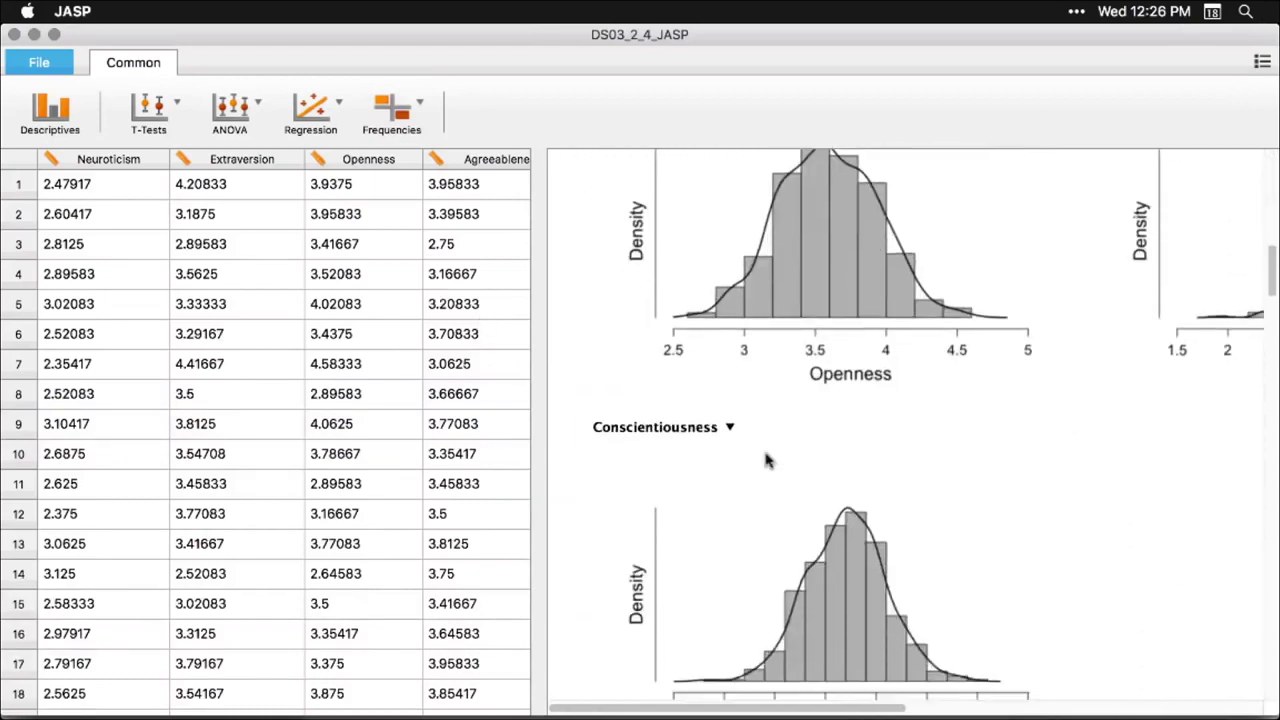
scroll(765, 460, down, 15)
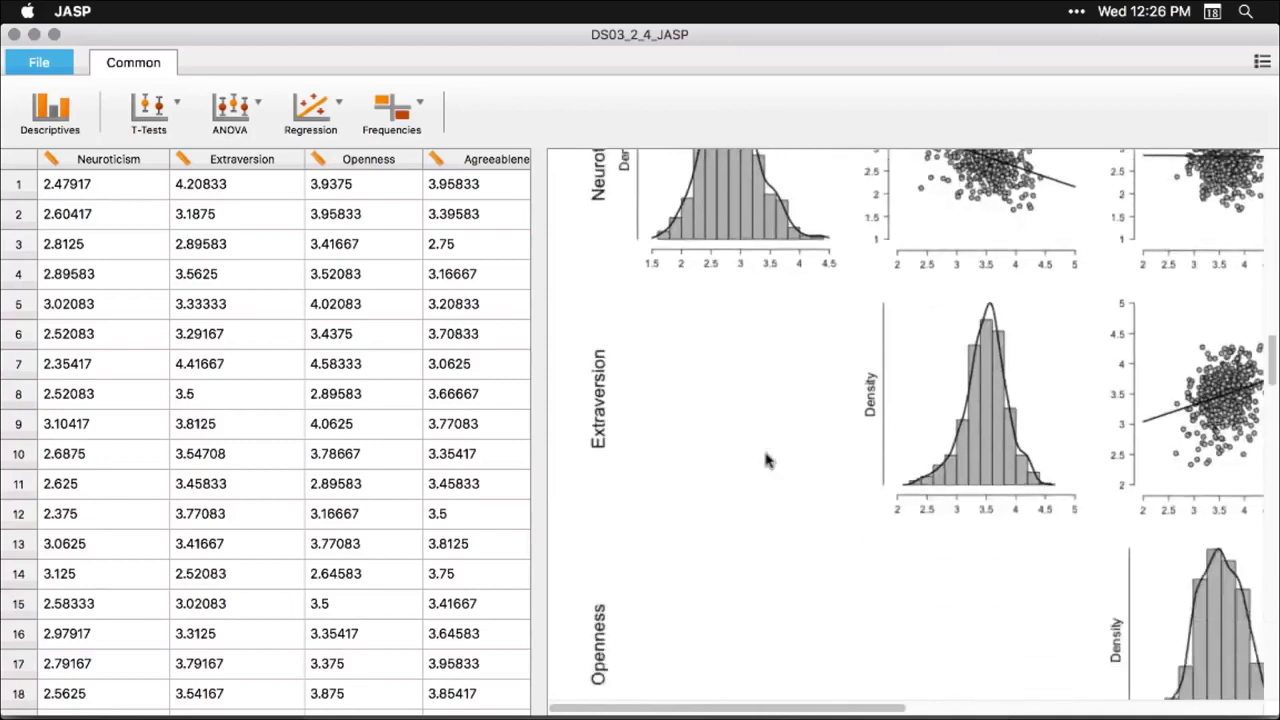
scroll(765, 460, down, 3)
scroll(765, 460, up, 6)
scroll(765, 460, right, 5)
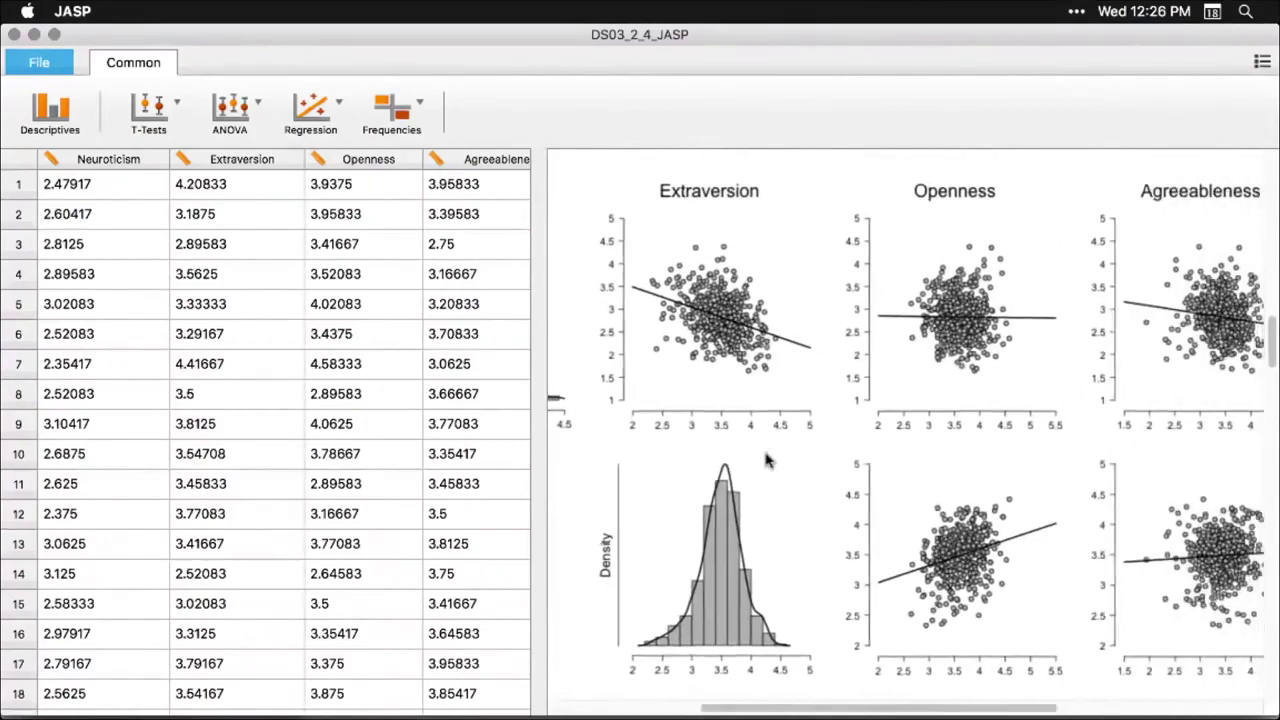
scroll(765, 460, right, 3)
scroll(765, 460, down, 10)
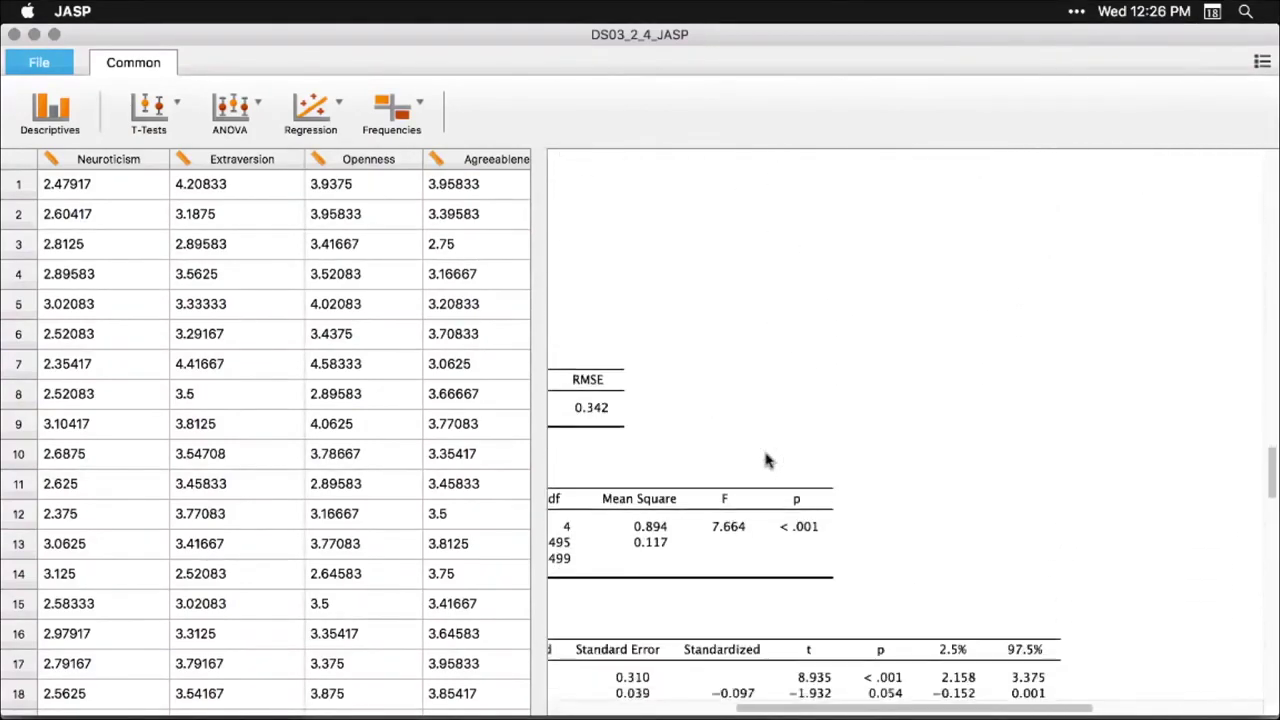
scroll(765, 460, left, 4)
scroll(765, 460, up, 1)
scroll(768, 460, down, 3)
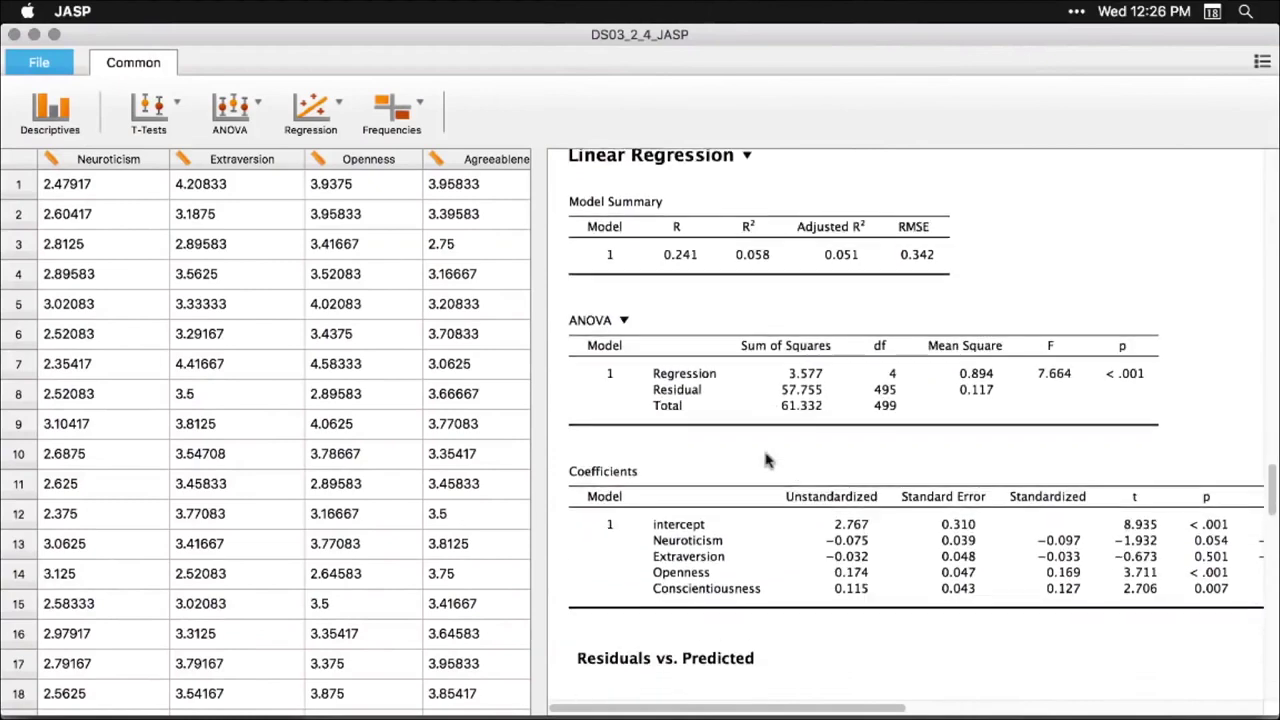
- Open the linear regression options from its results, inspect the expanded Model and Statistics sections, and close the options
click(790, 358)
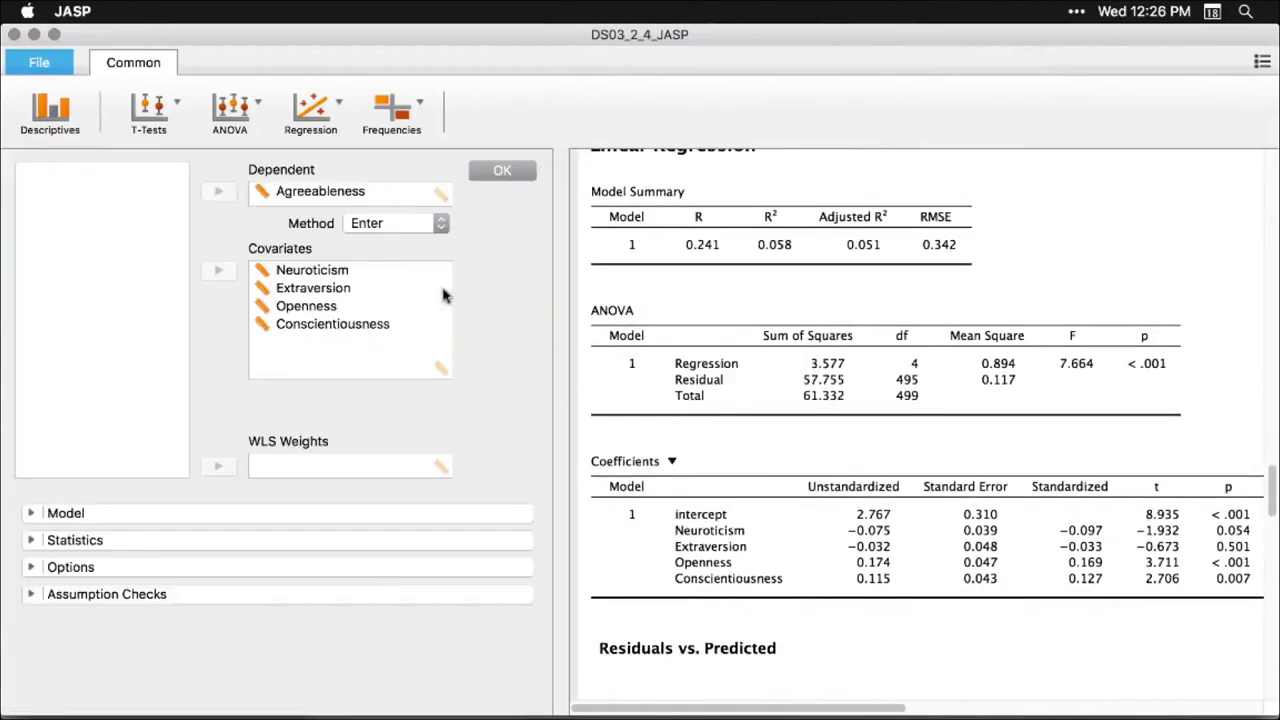
click(31, 513)
scroll(34, 566, down, 2)
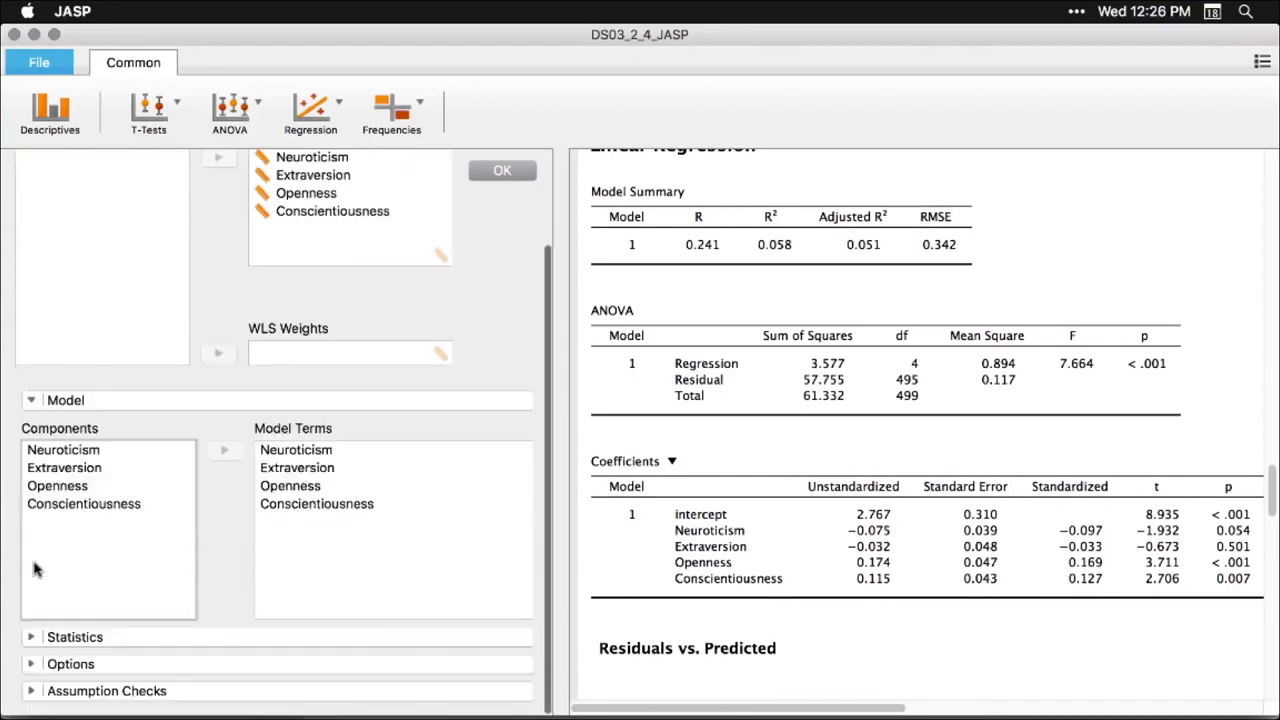
click(31, 639)
scroll(30, 645, down, 4)
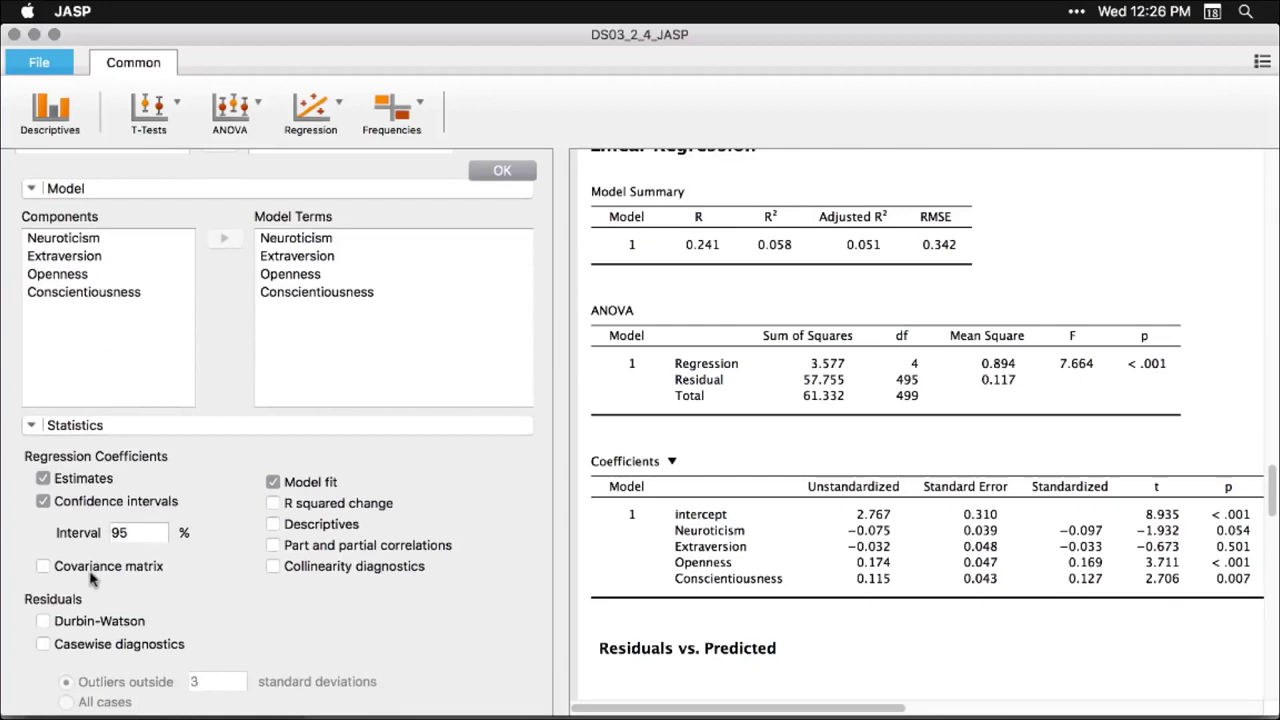
scroll(90, 578, up, 3)
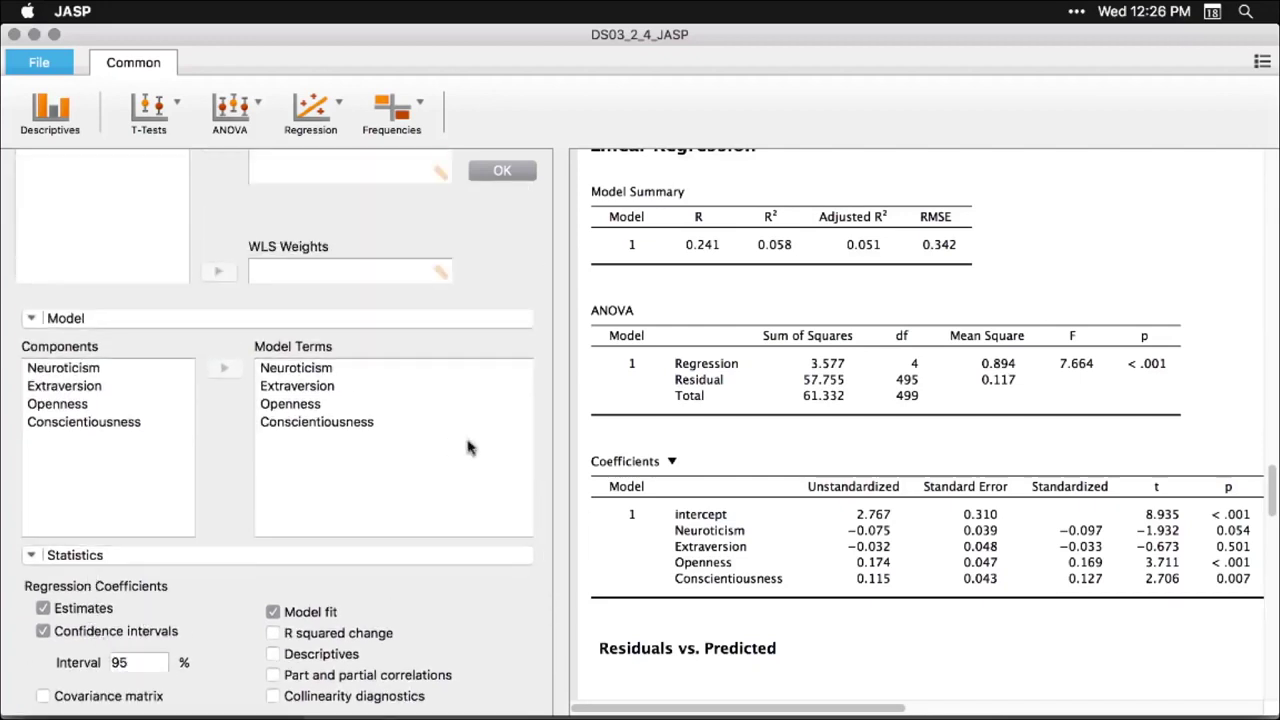
click(1175, 233)
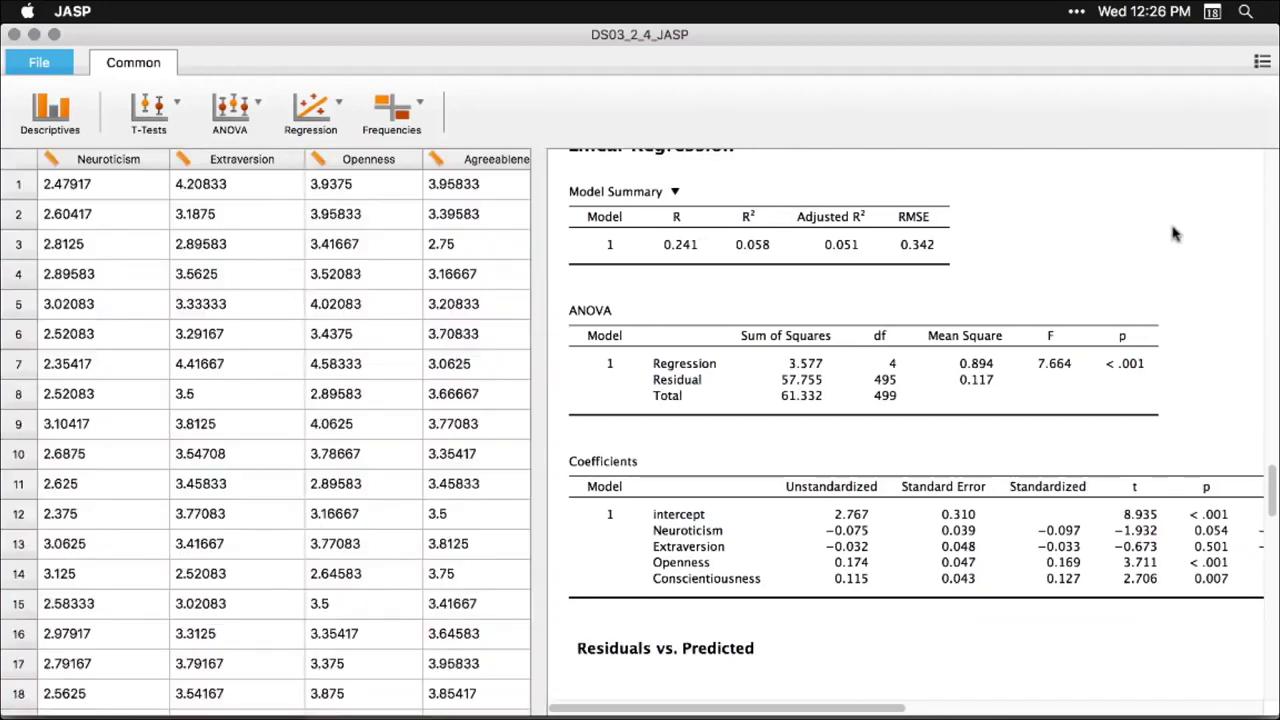
- Go back through the results to the Neuroticism distribution plot and open the file options
scroll(1175, 233, down, 10)
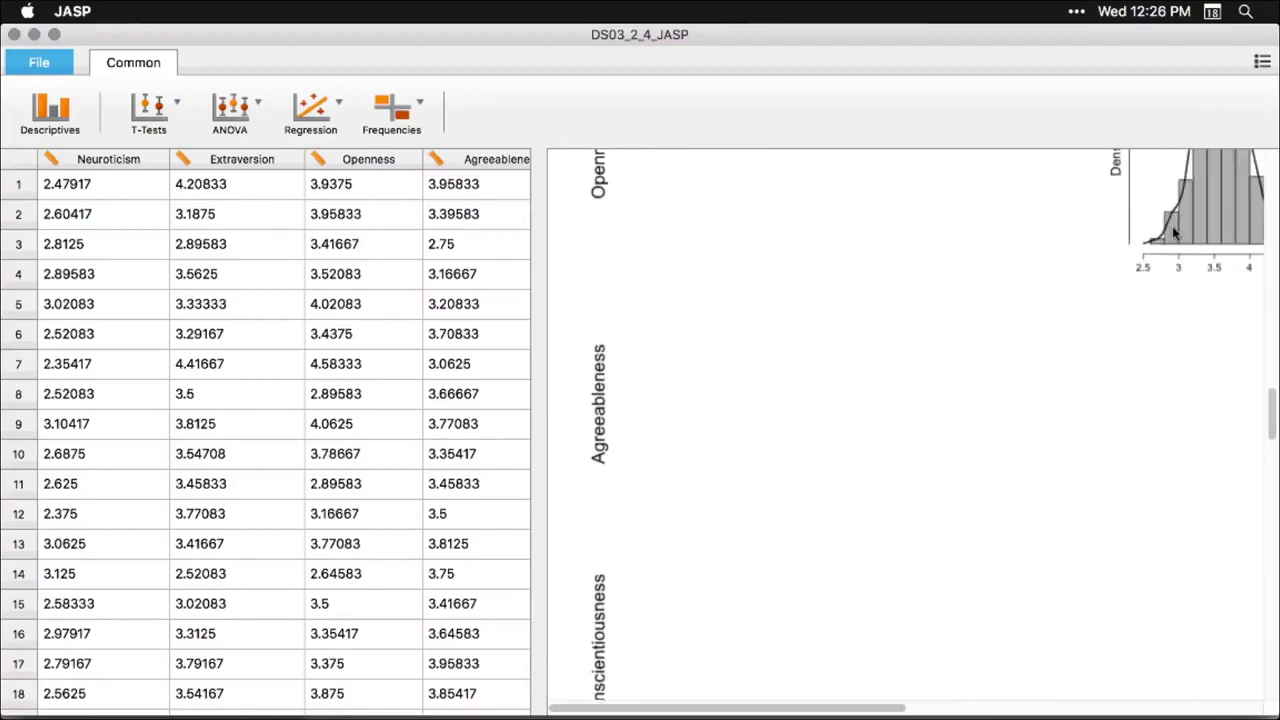
scroll(1175, 233, up, 10)
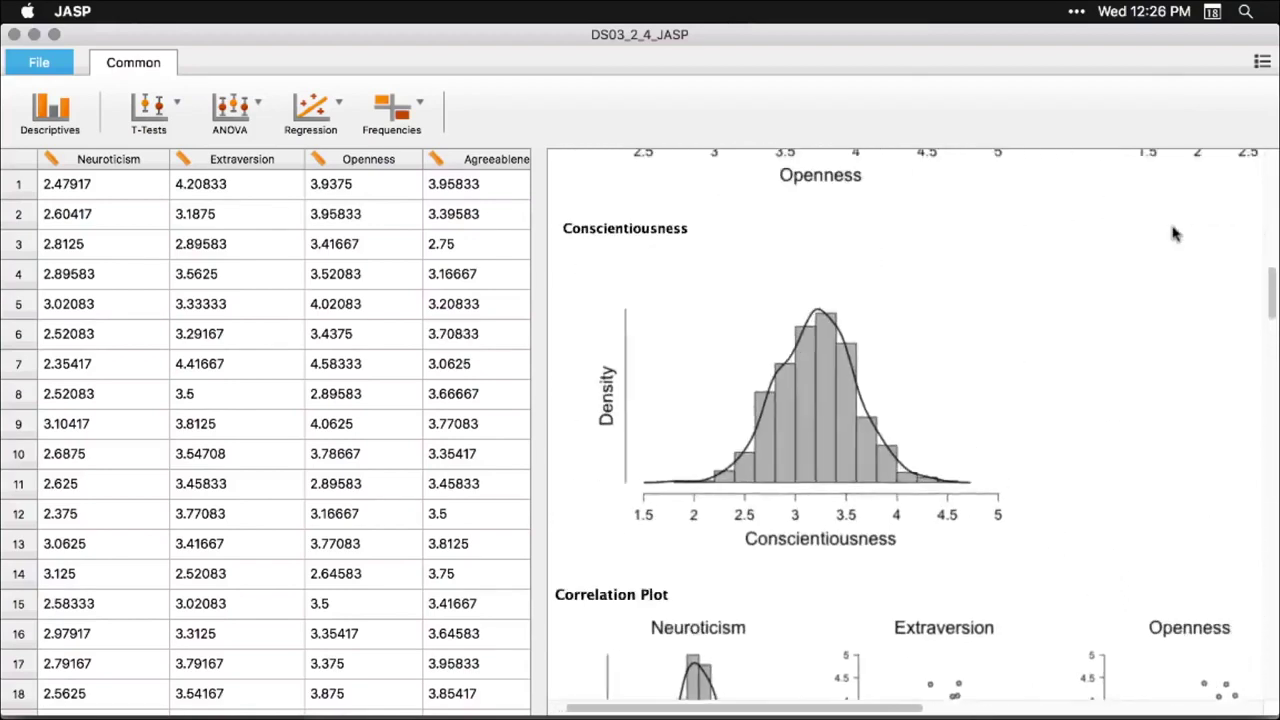
scroll(1175, 233, up, 5)
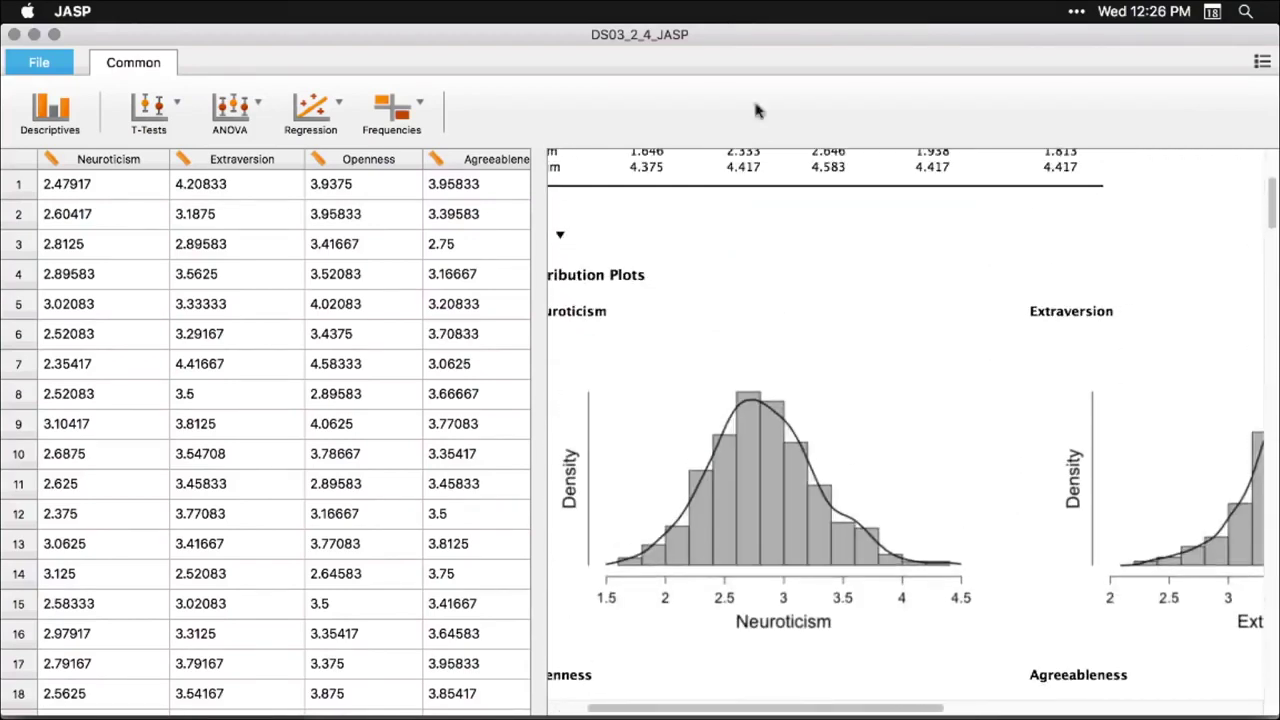
click(31, 70)
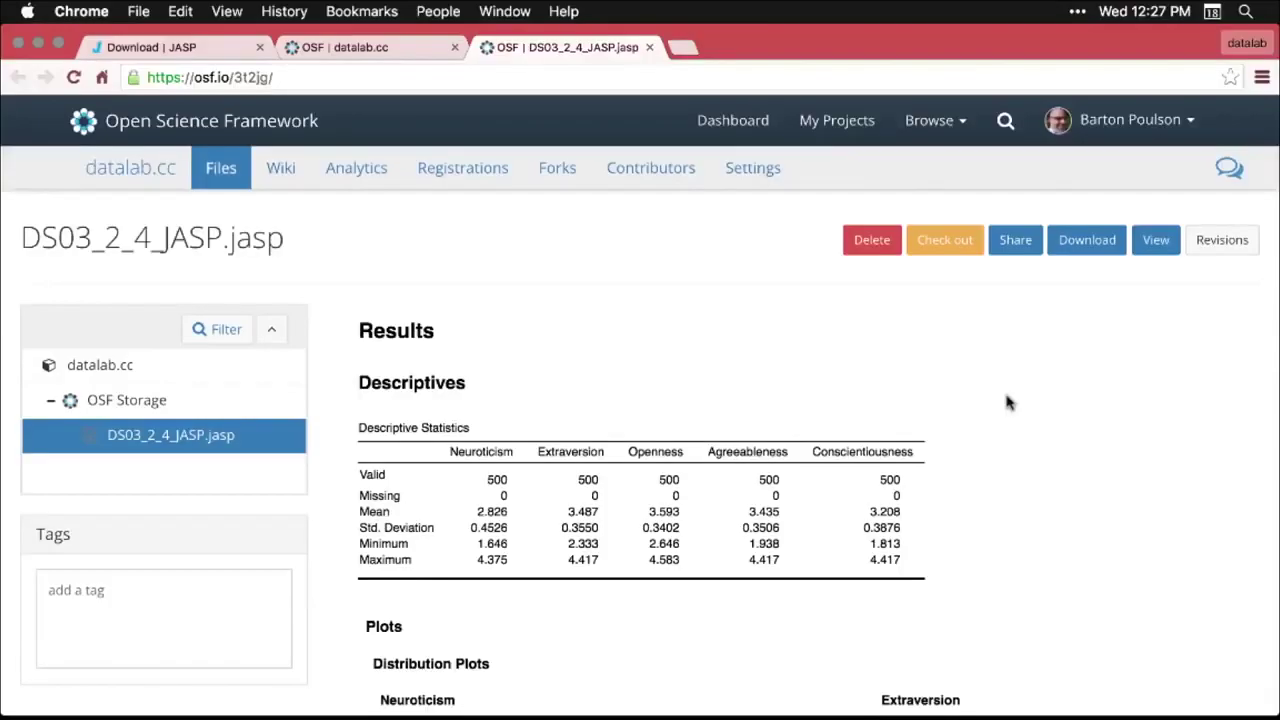
- Select the web address of the shared DS03_2_4_JASP.jasp page on OSF in Chrome and look through its descriptives, distribution plots and correlation plot
click(497, 80)
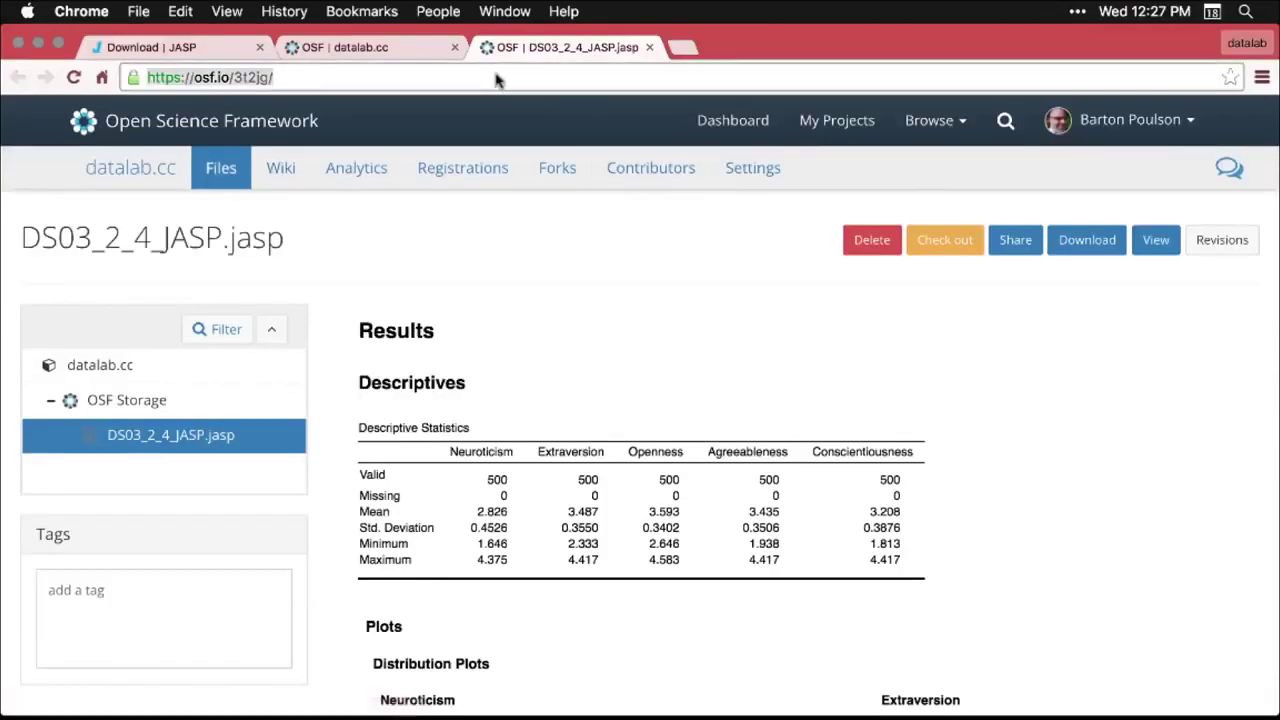
click(1091, 424)
scroll(1092, 427, down, 1)
scroll(1091, 426, down, 3)
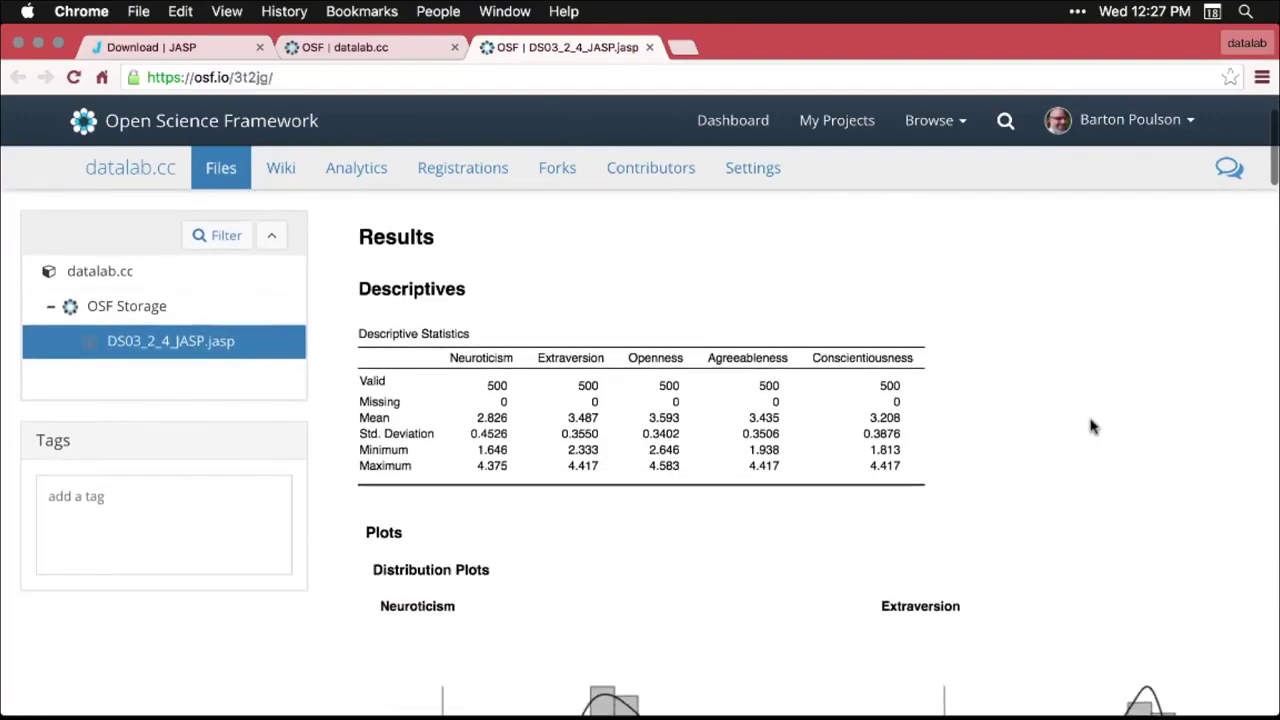
scroll(1091, 426, down, 10)
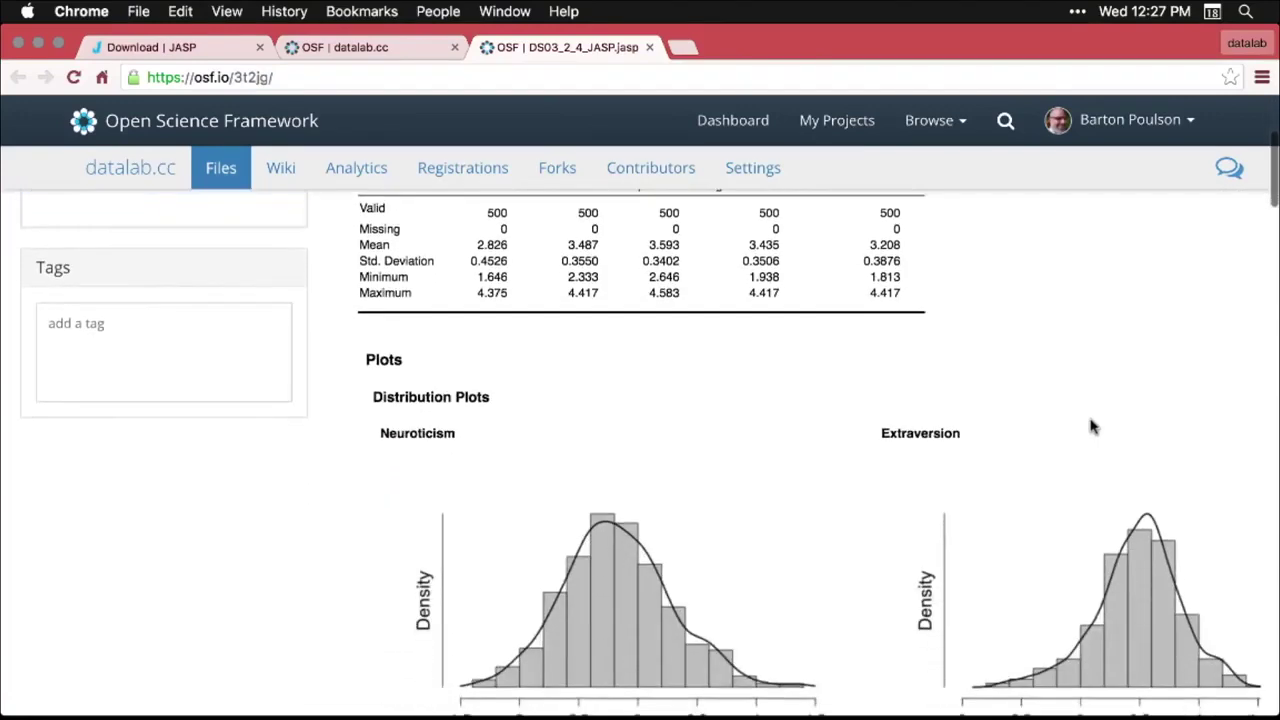
scroll(1092, 427, down, 6)
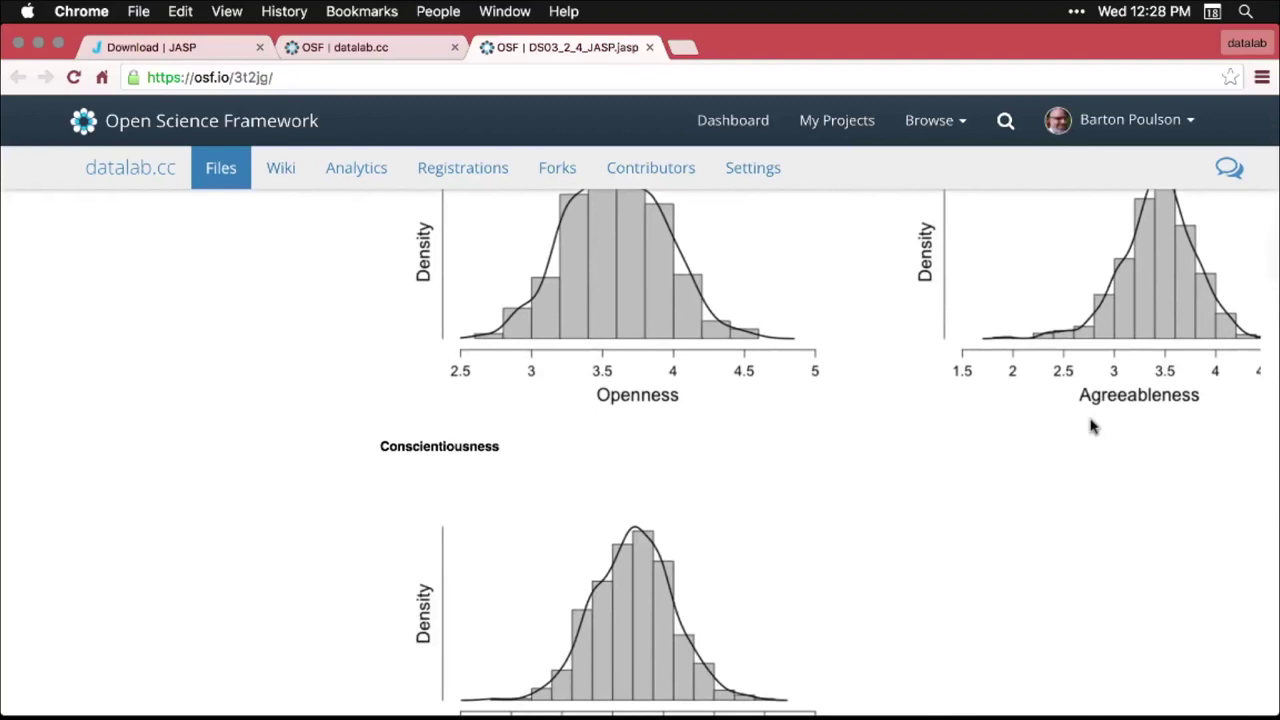
scroll(1091, 426, down, 14)
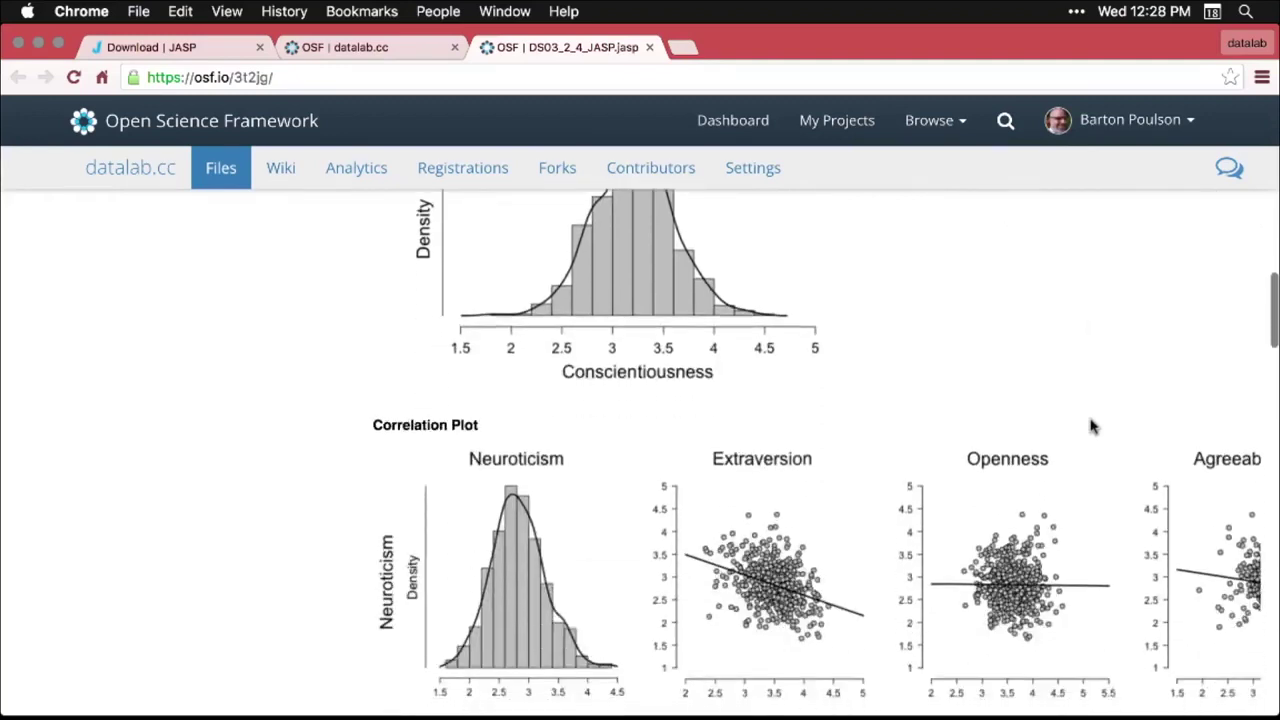
scroll(1091, 426, down, 7)
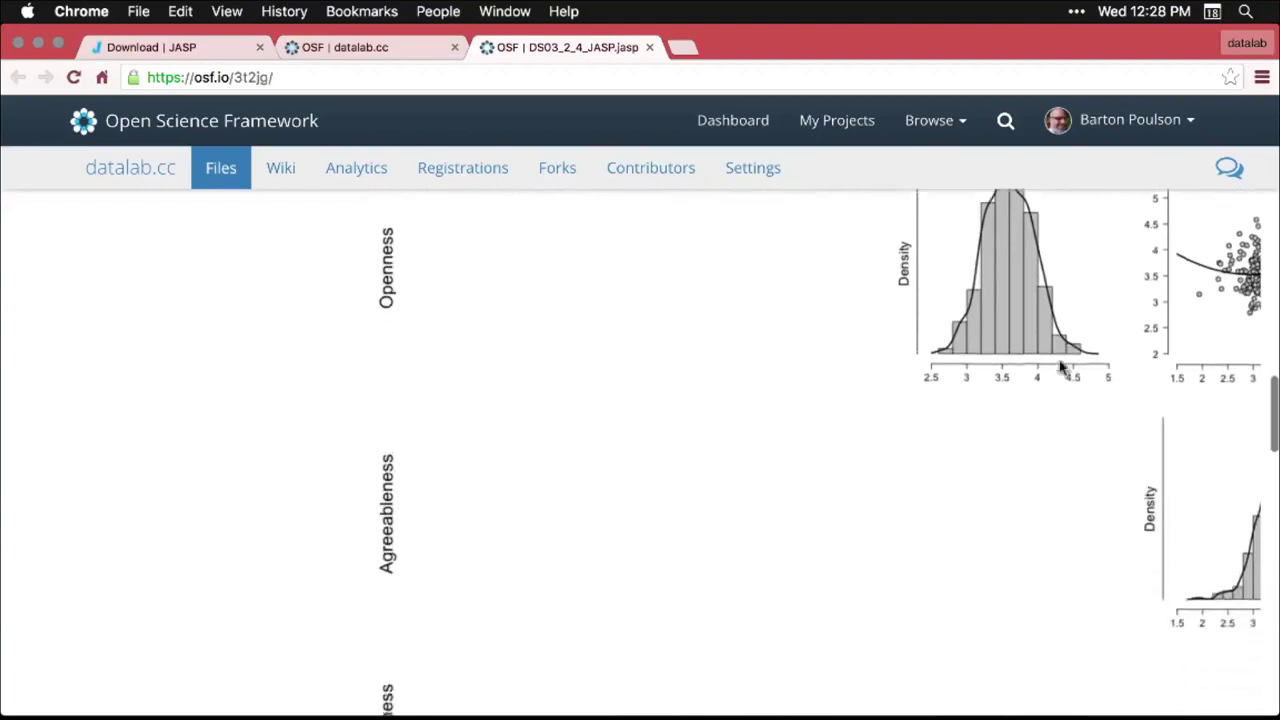
scroll(1062, 357, up, 20)
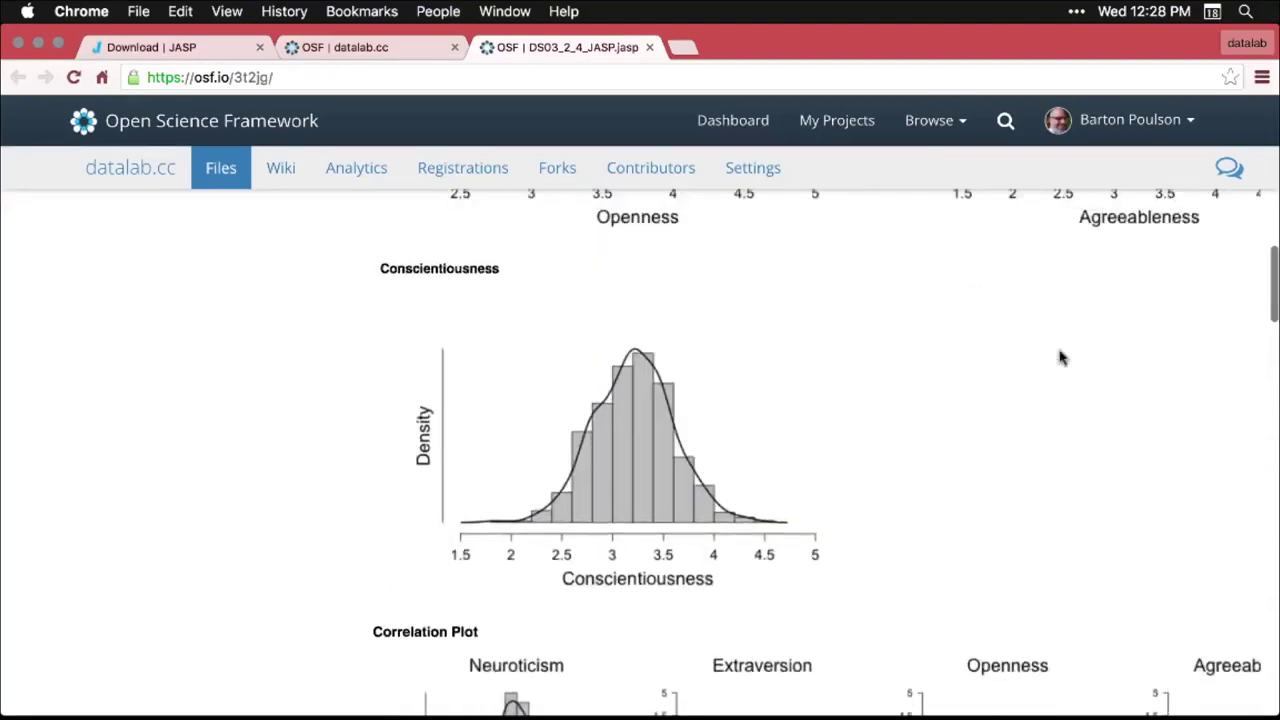
scroll(1062, 357, up, 9)
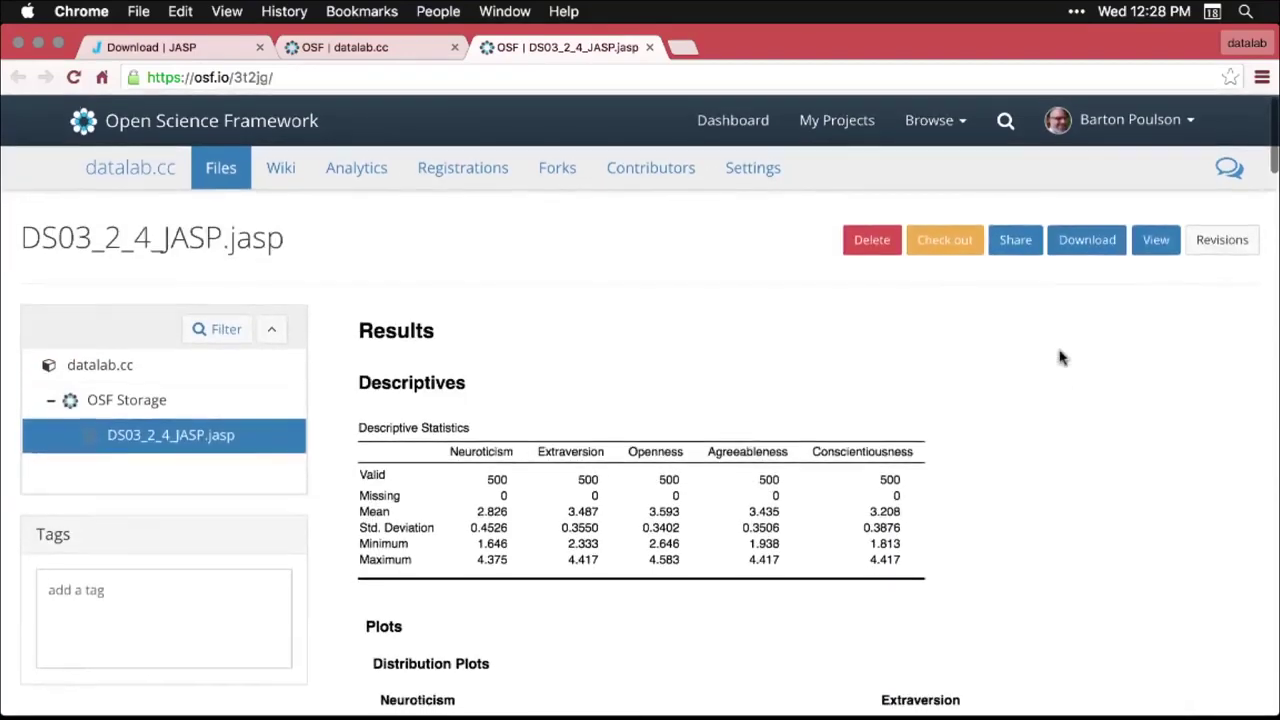